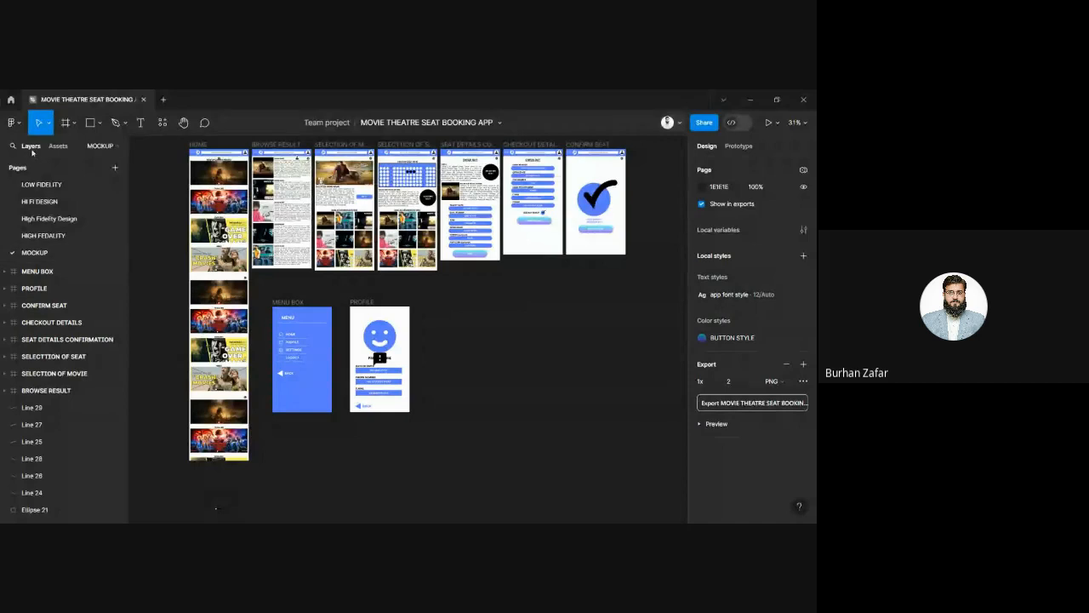
# - Add a new page to the file and name it Sticker Sheet
pyautogui.click(115, 169)
pyautogui.write('S')
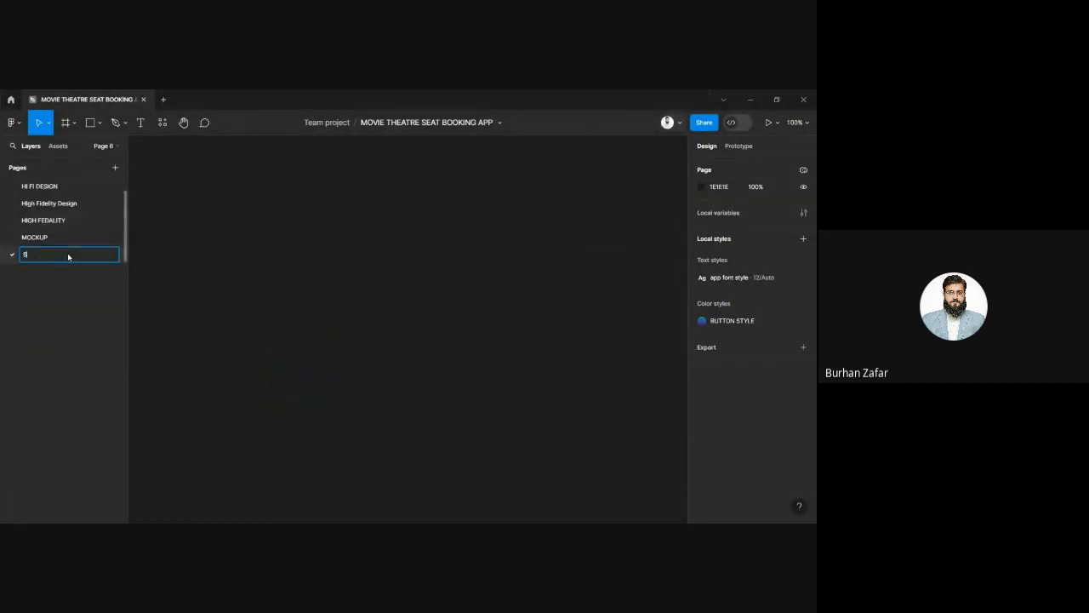
pyautogui.write('ticker Sheet')
pyautogui.press('Return')
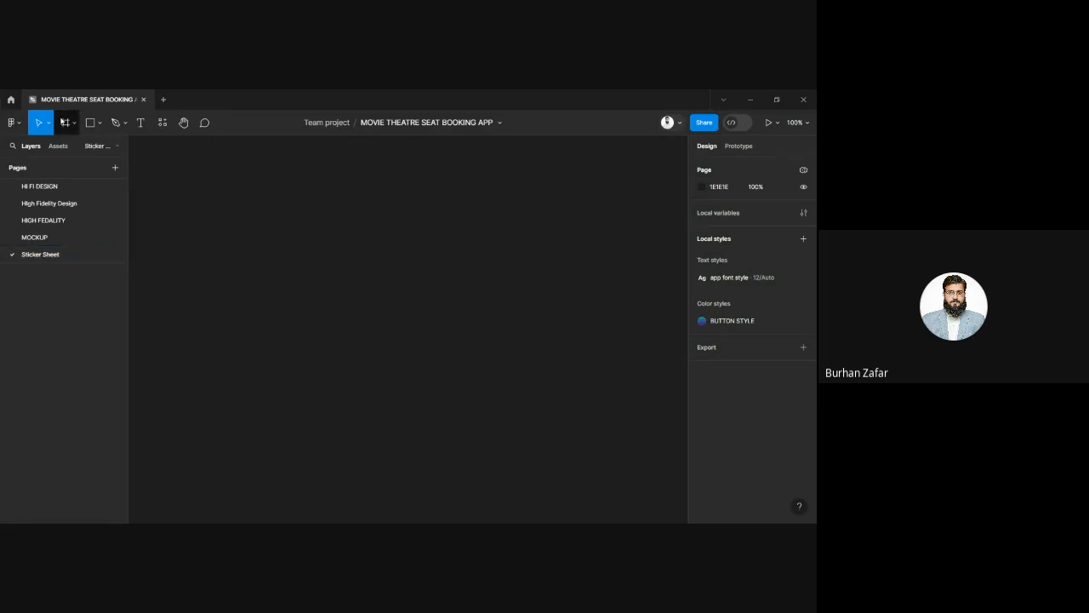
pyautogui.click(66, 122)
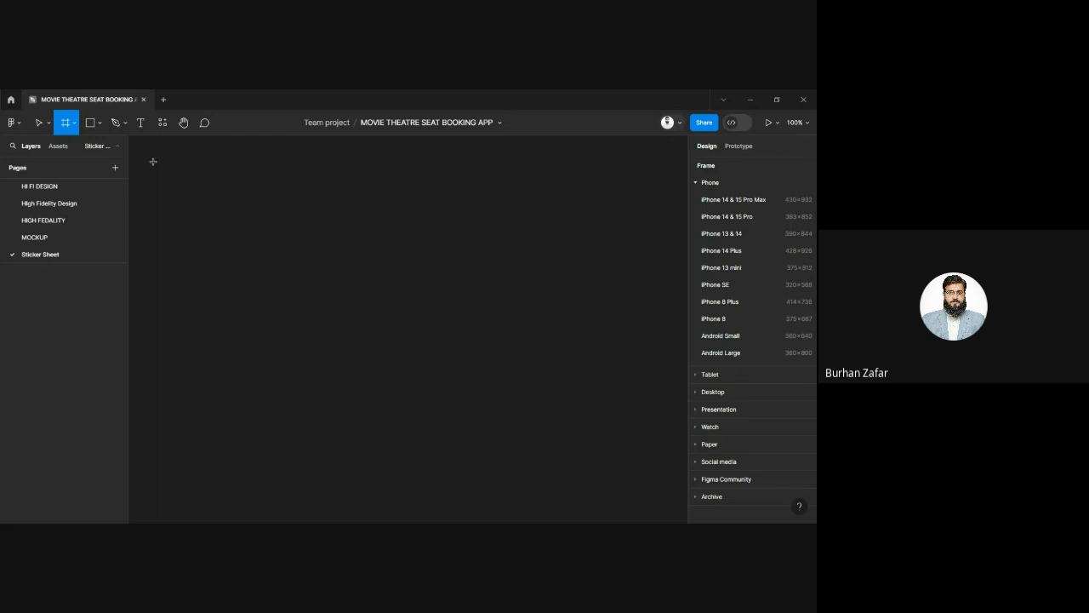
pyautogui.moveTo(153, 160); pyautogui.dragTo(565, 398)
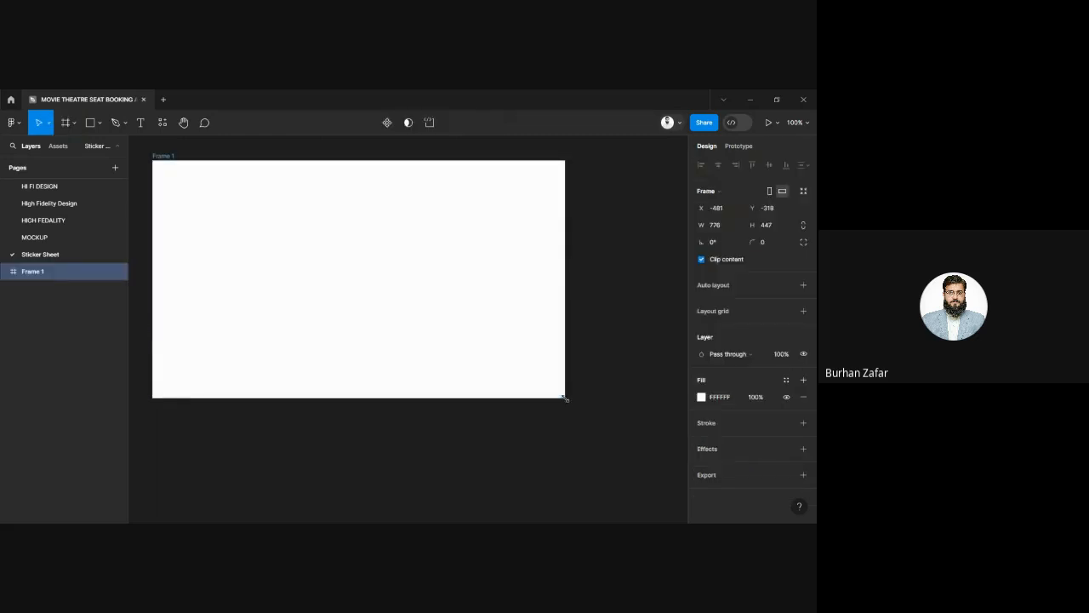
pyautogui.press('Delete')
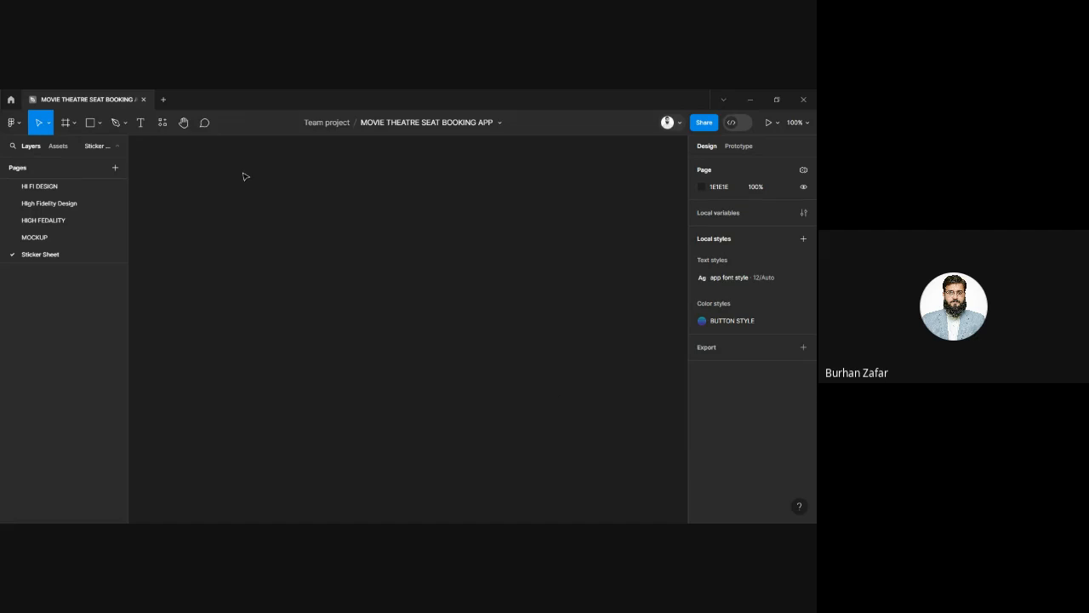
# - Add a MacBook Pro 16" preset frame to the Sticker Sheet page
pyautogui.press('f')
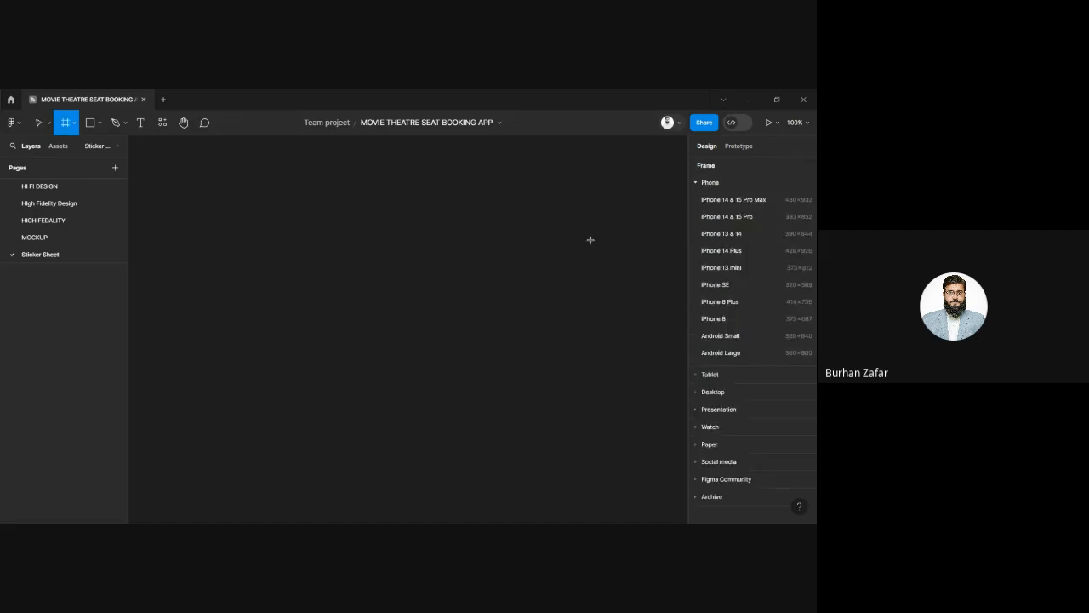
pyautogui.click(697, 394)
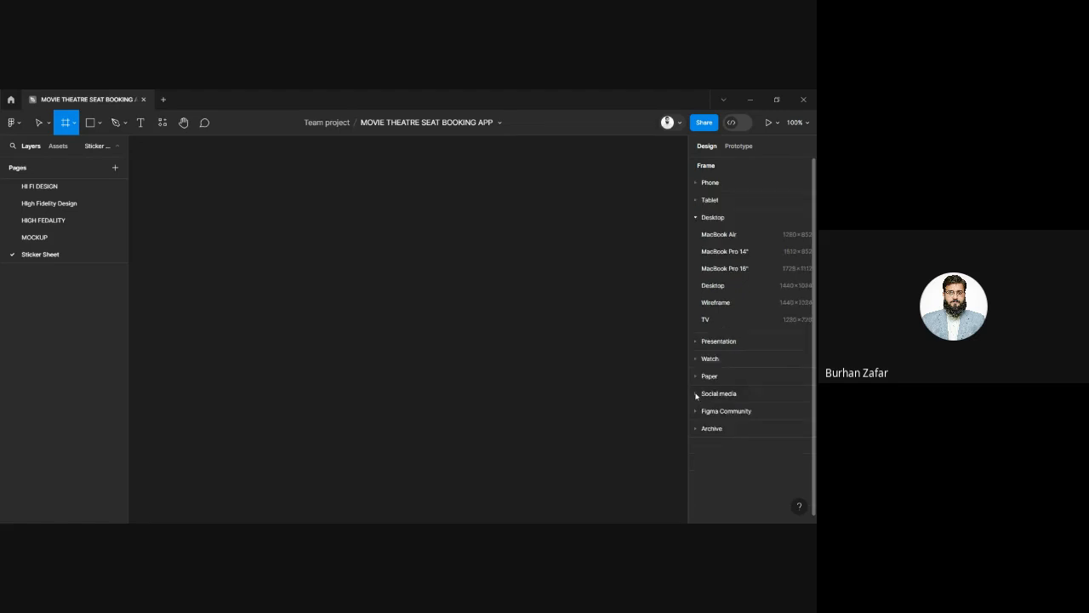
pyautogui.click(724, 268)
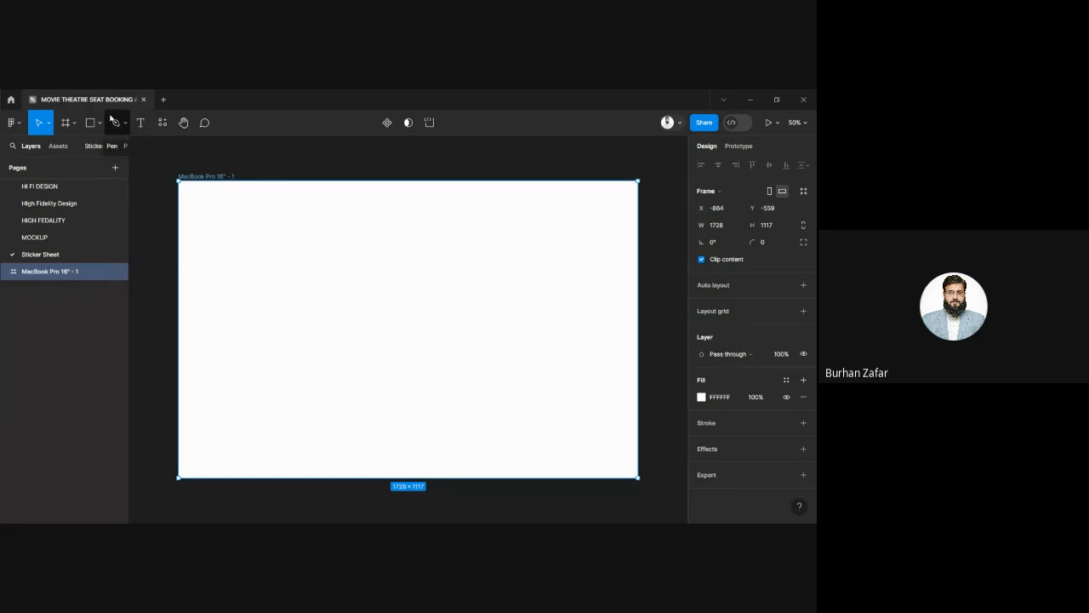
# - Add a bold, underlined title reading TYPOGRAPHY at font size 50 in the frame's upper-left corner
pyautogui.press('t')
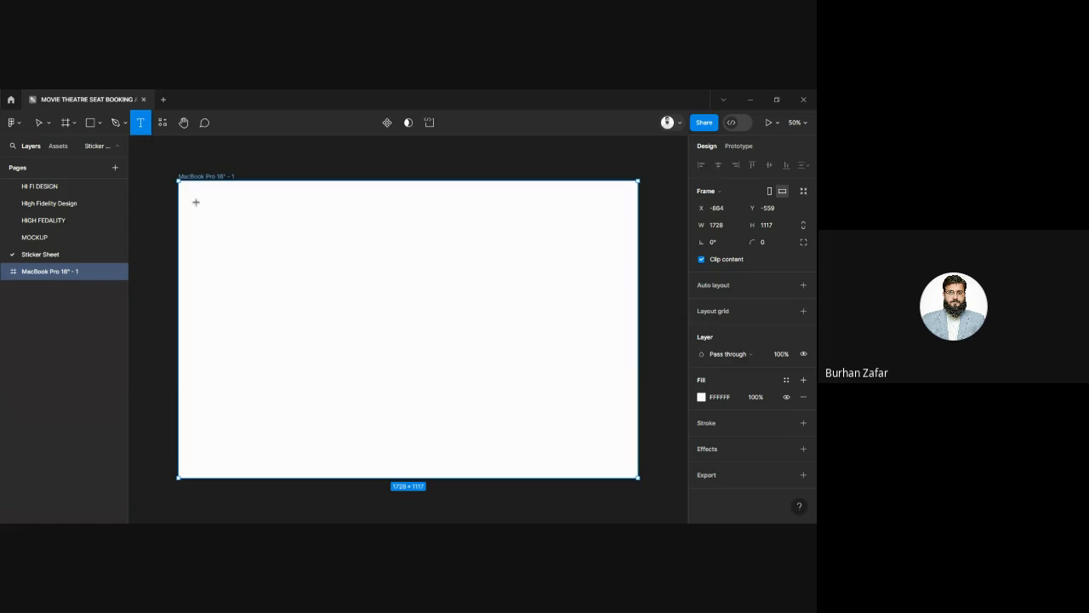
pyautogui.click(196, 202)
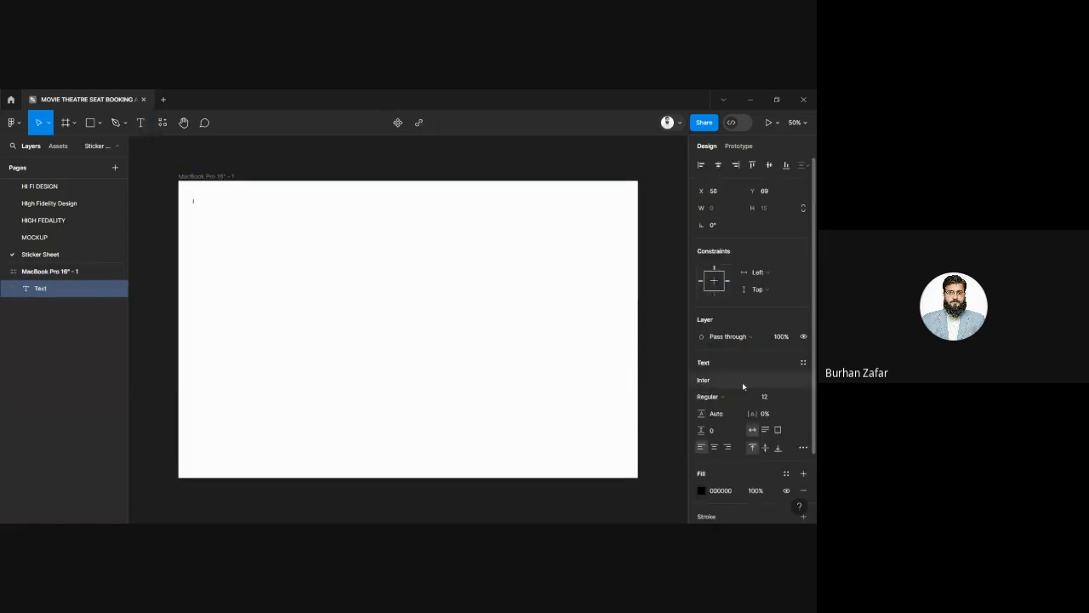
pyautogui.click(768, 398)
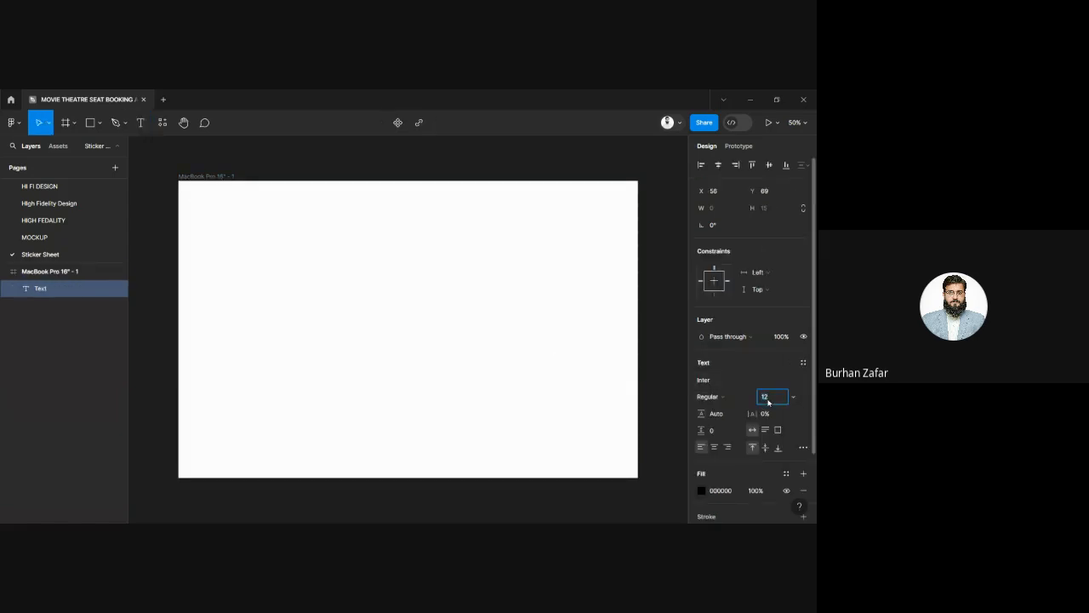
pyautogui.write('50')
pyautogui.press('Return')
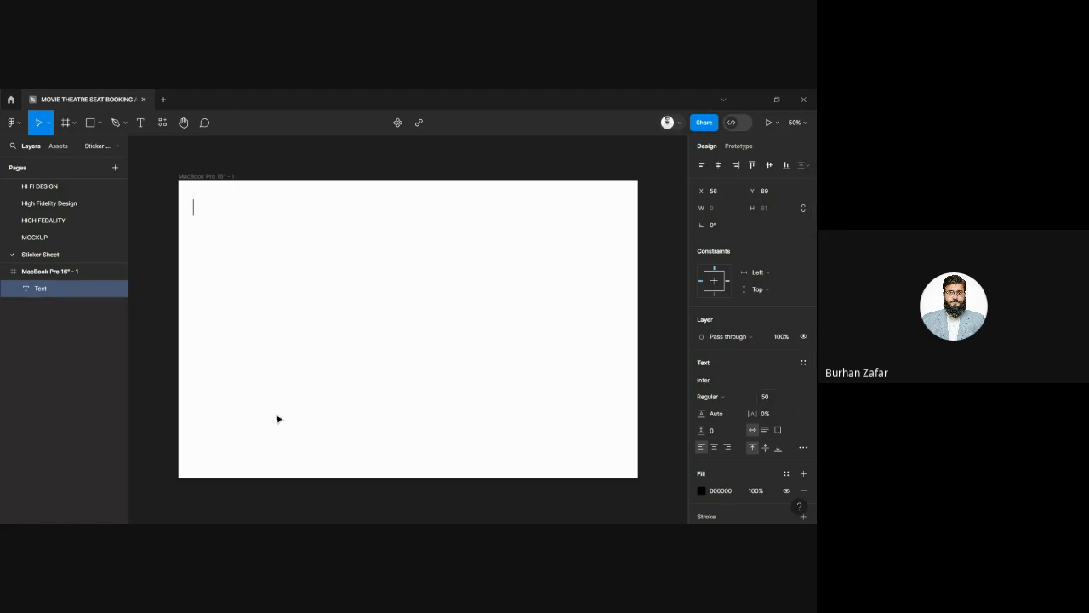
pyautogui.hotkey('ctrl', 'b')
pyautogui.write('TYPO')
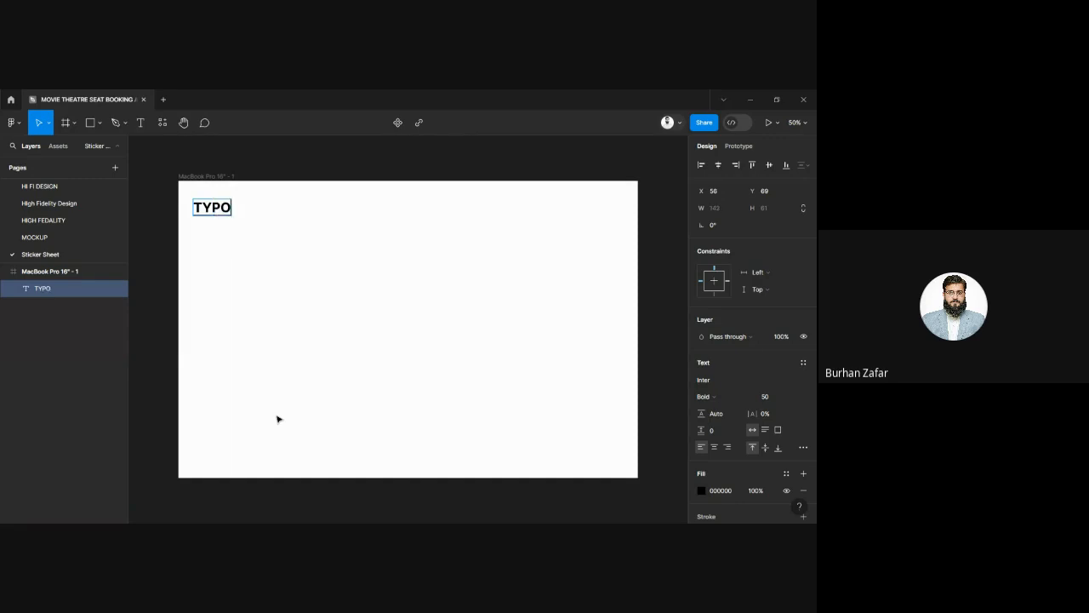
pyautogui.write('GRAPHY')
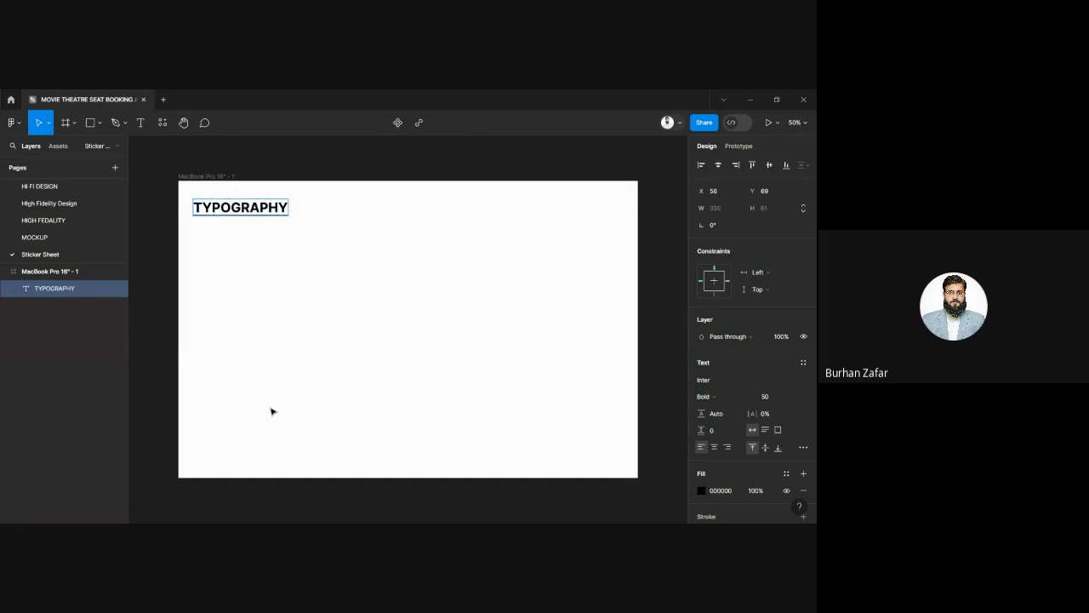
pyautogui.press('Escape')
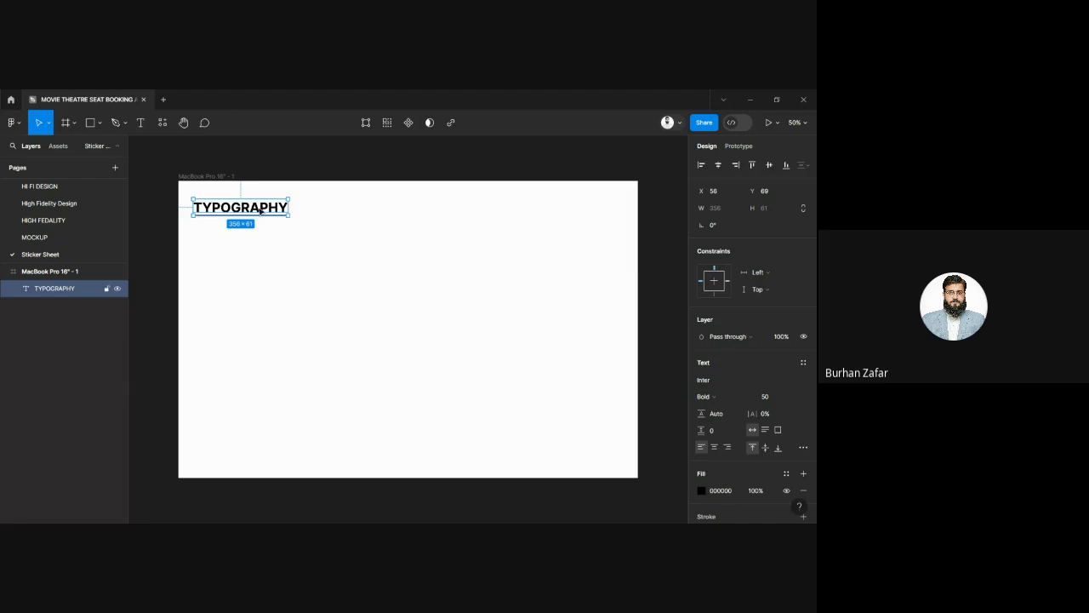
# - Duplicate the TYPOGRAPHY title directly below itself and change the copy's text to HEADING 1
pyautogui.moveTo(260, 211); pyautogui.dragTo(261, 231)
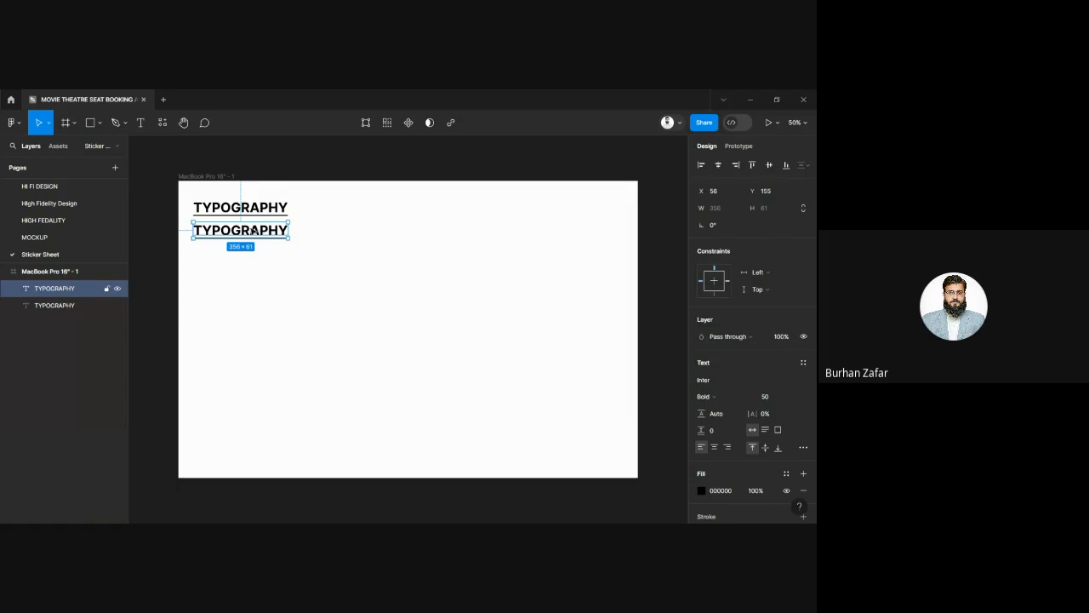
pyautogui.doubleClick(238, 235)
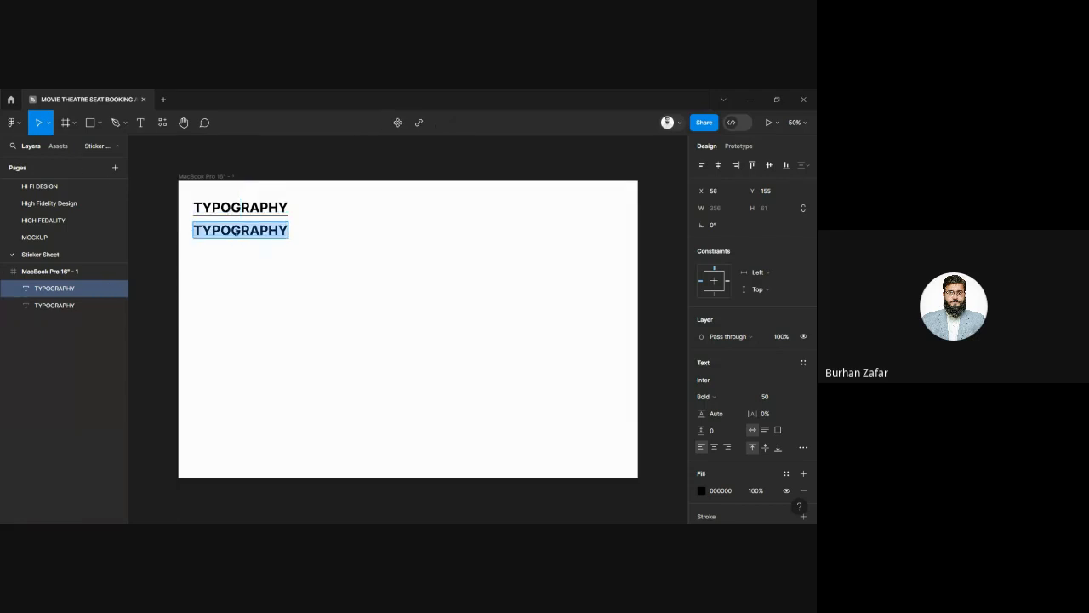
pyautogui.write('HEADI')
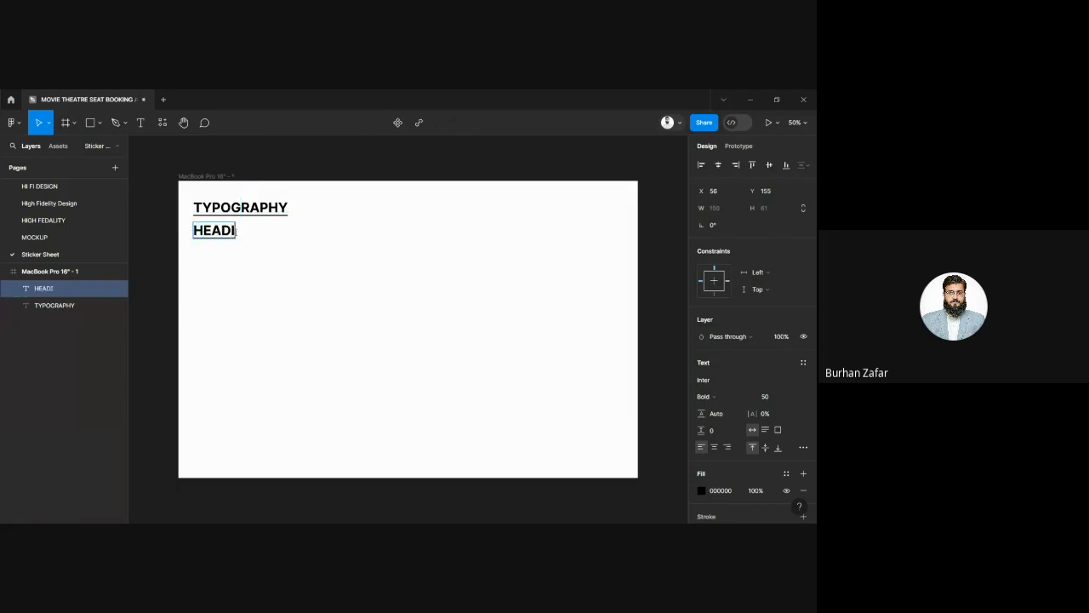
pyautogui.write('NG 1')
pyautogui.press('Escape')
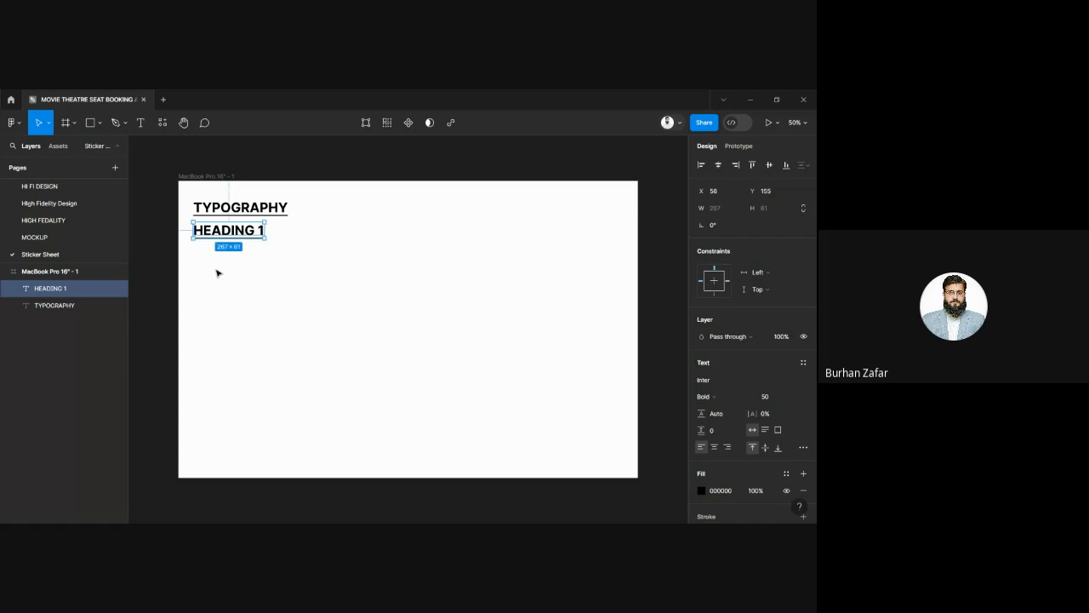
# - On the MOCKUP page, examine the font weight and size of the TRAILERS, MOVIE NAME and SIMILAR REMMENDATIONS headings
pyautogui.click(35, 237)
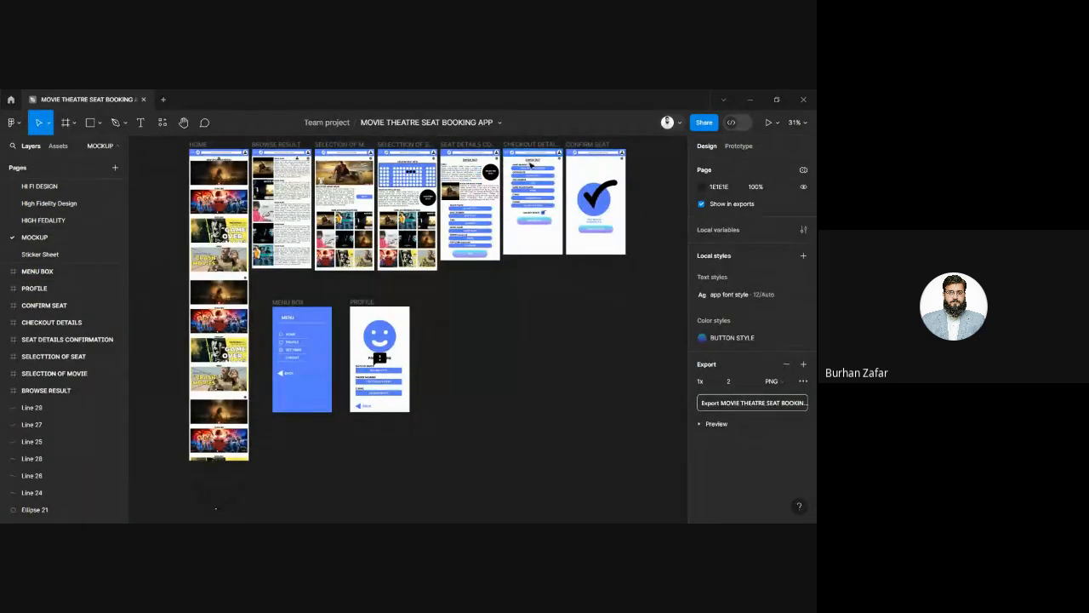
pyautogui.hotkey('ctrl', '=')
pyautogui.hotkey('ctrl', '=')
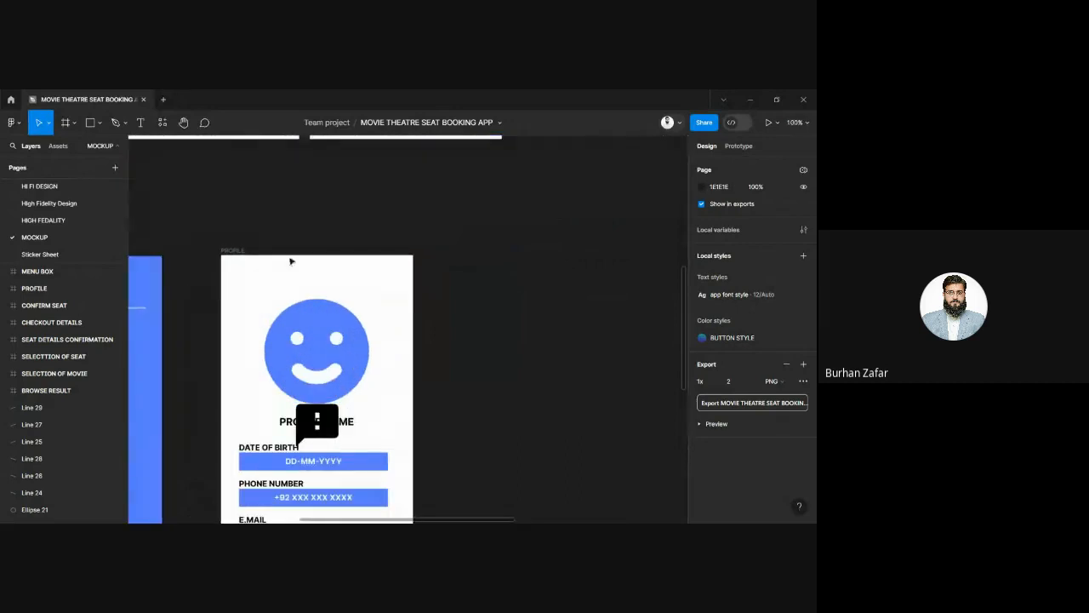
pyautogui.moveTo(286, 253); pyautogui.dragTo(455, 506)
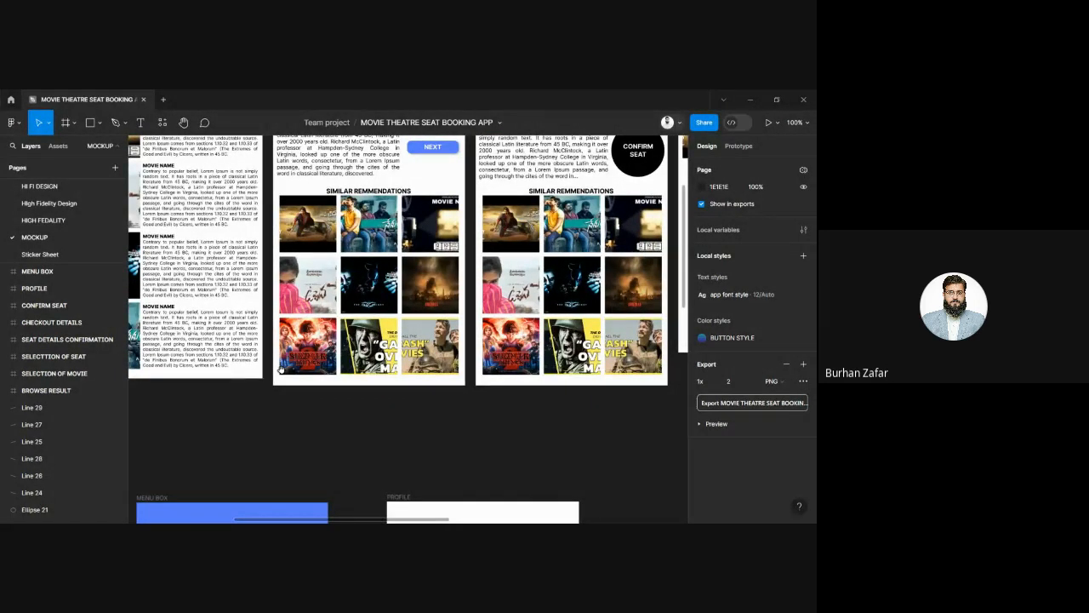
pyautogui.moveTo(281, 368); pyautogui.dragTo(534, 509)
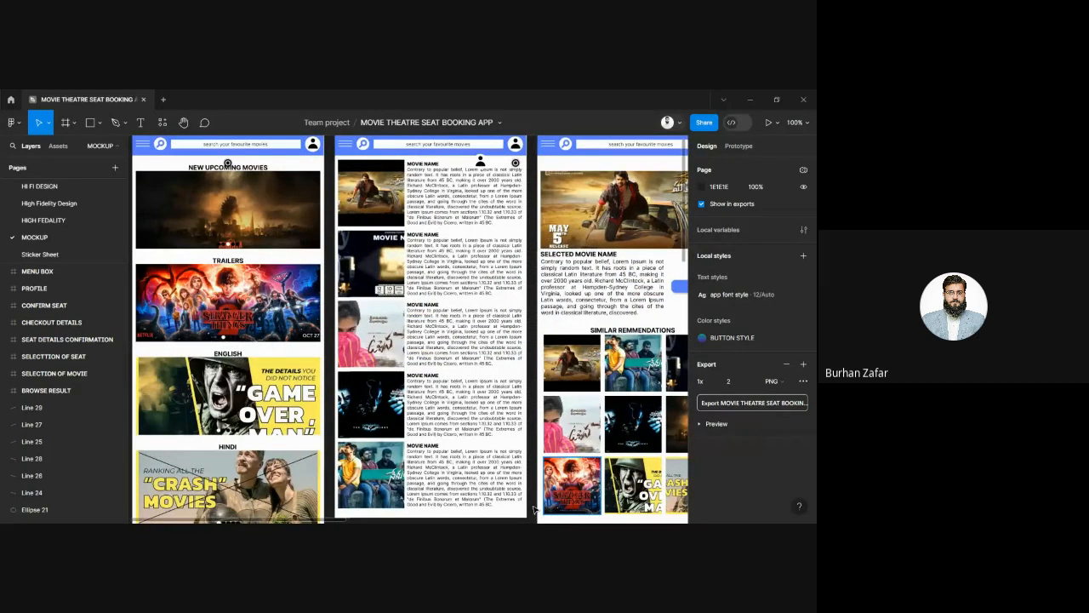
pyautogui.click(226, 261)
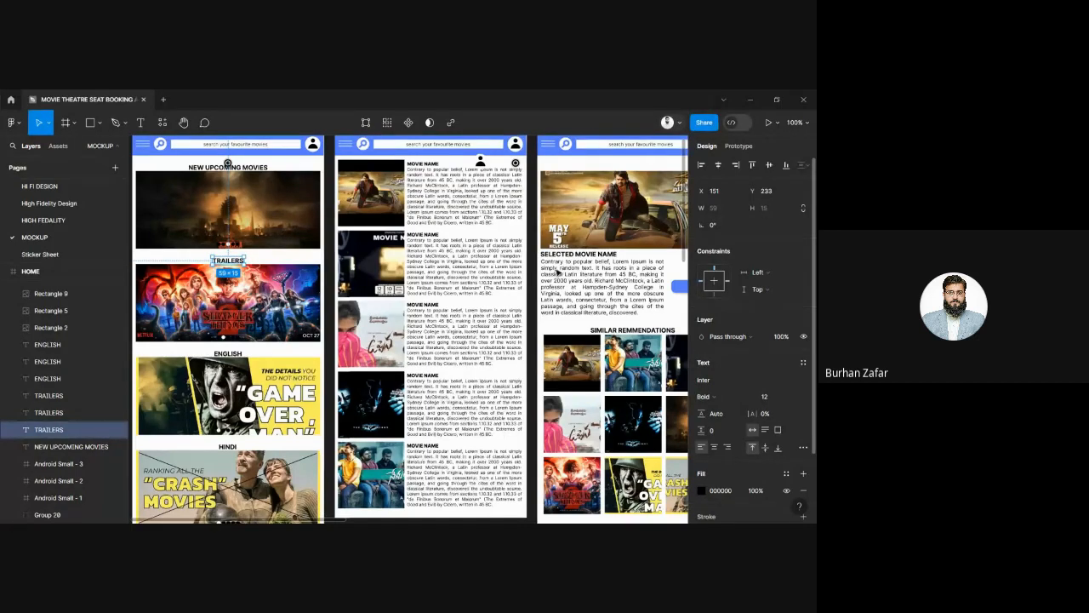
pyautogui.click(425, 233)
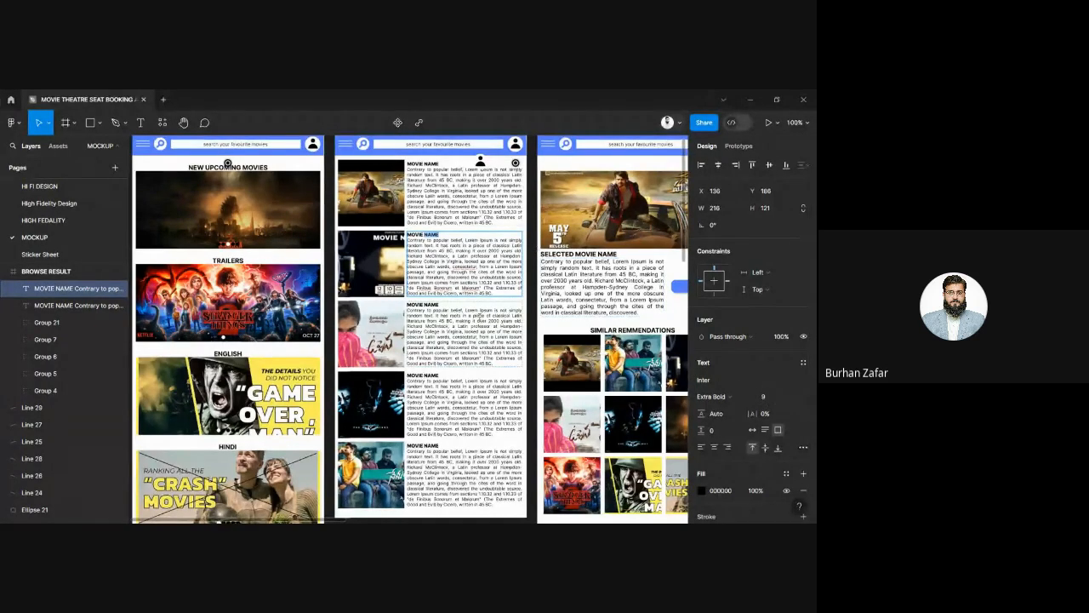
pyautogui.click(227, 260)
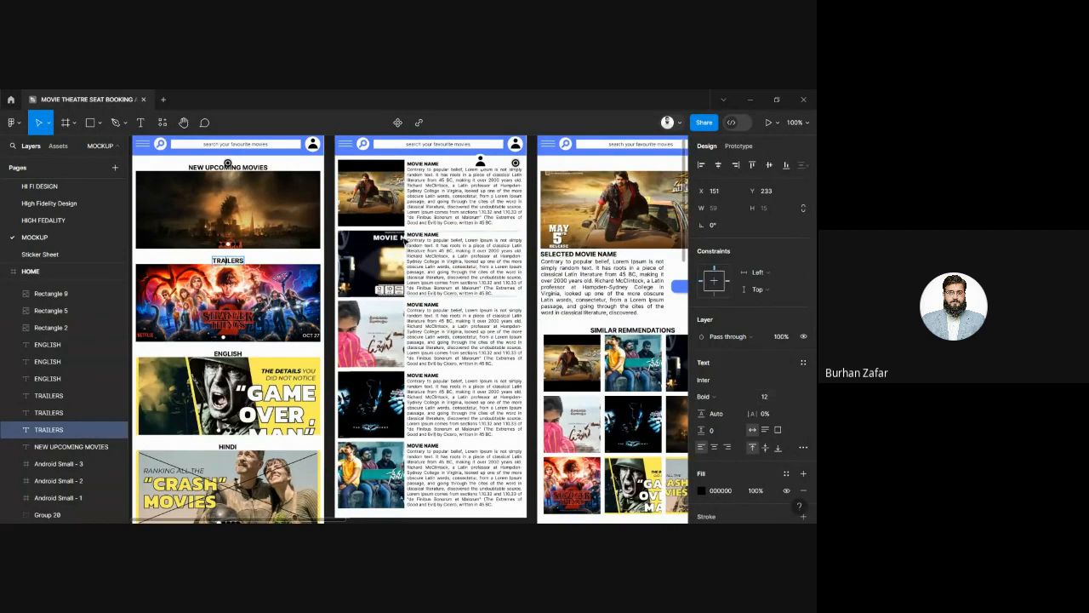
pyautogui.click(410, 234)
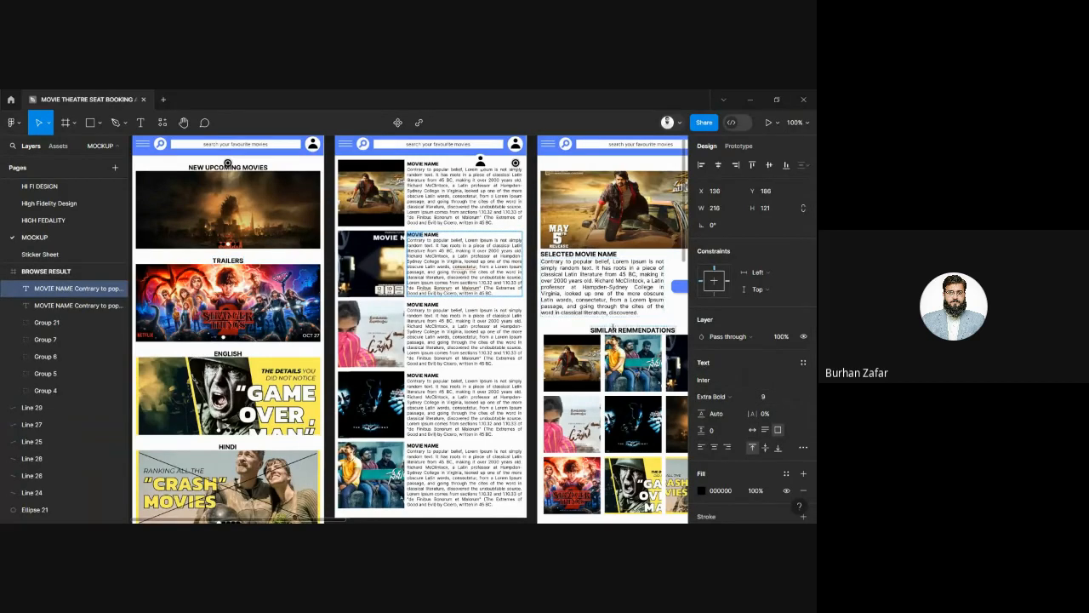
pyautogui.doubleClick(613, 330)
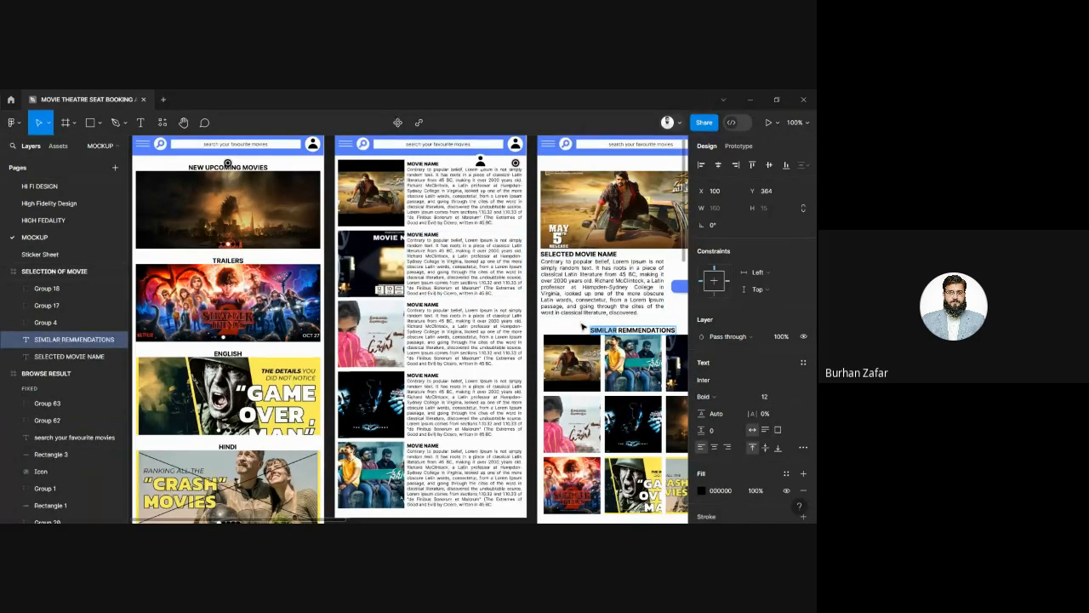
pyautogui.press('Escape')
# - Examine the font weight and size of the CHECK OUT titles on the seat details confirmation and checkout details screens
pyautogui.hscroll(5, 580, 323)
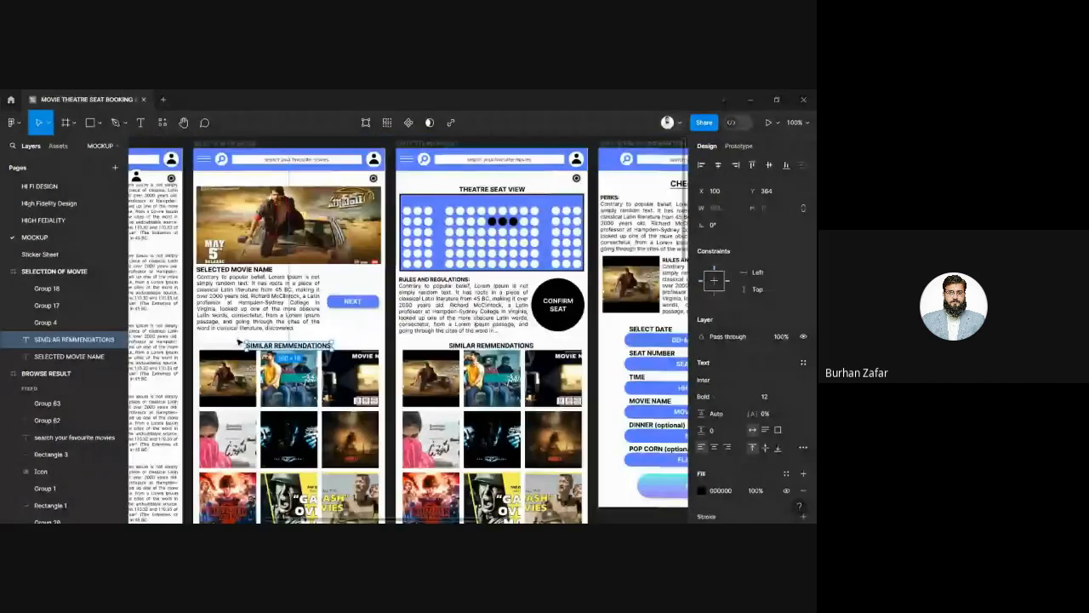
pyautogui.hscroll(3, 409, 332)
pyautogui.scroll(1, 409, 332)
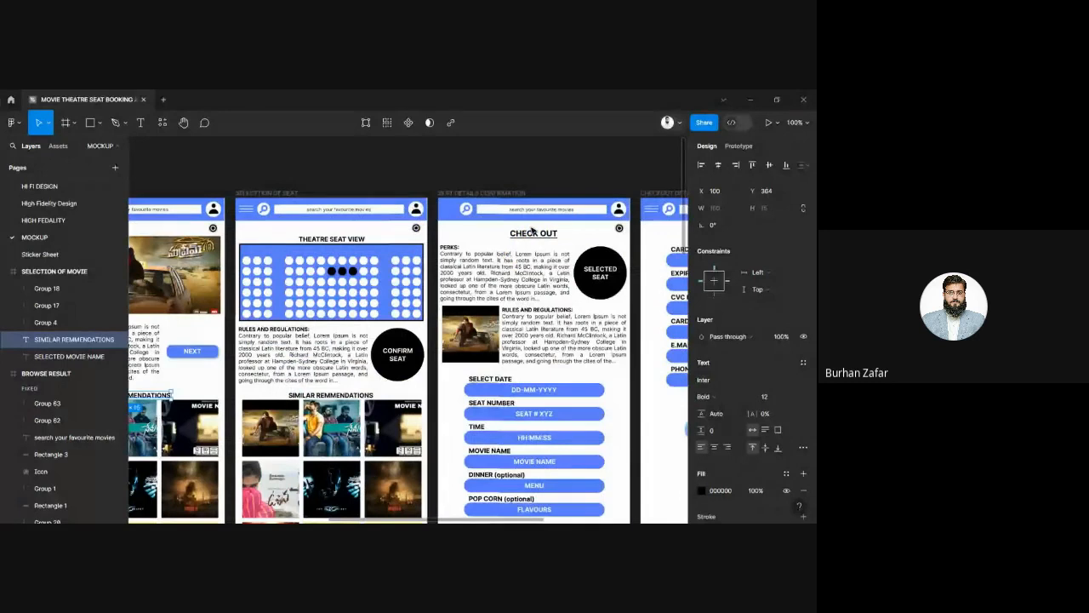
pyautogui.click(532, 232)
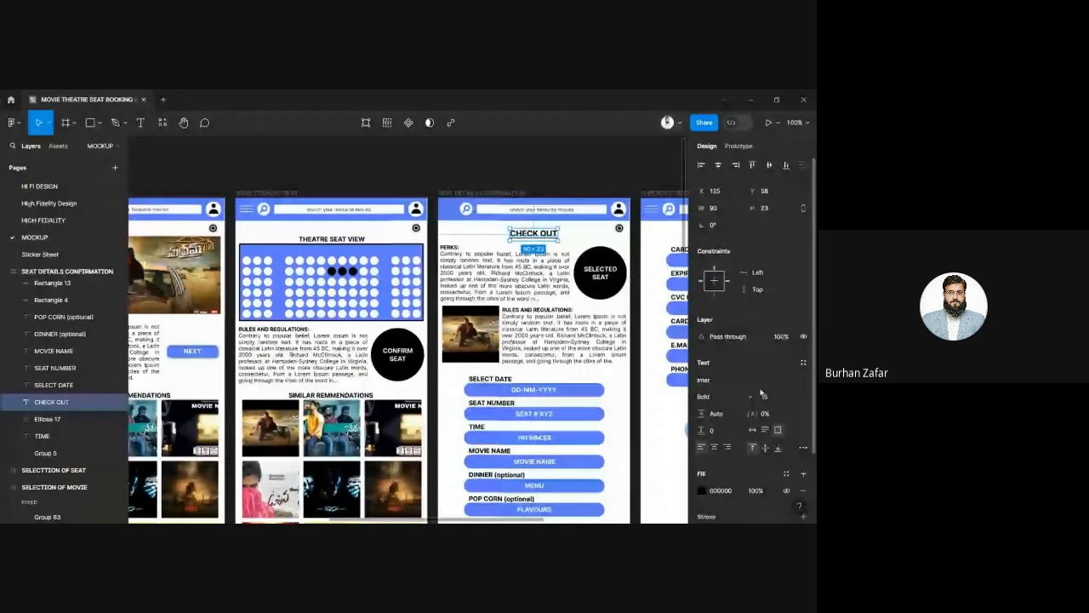
pyautogui.hscroll(5, 419, 408)
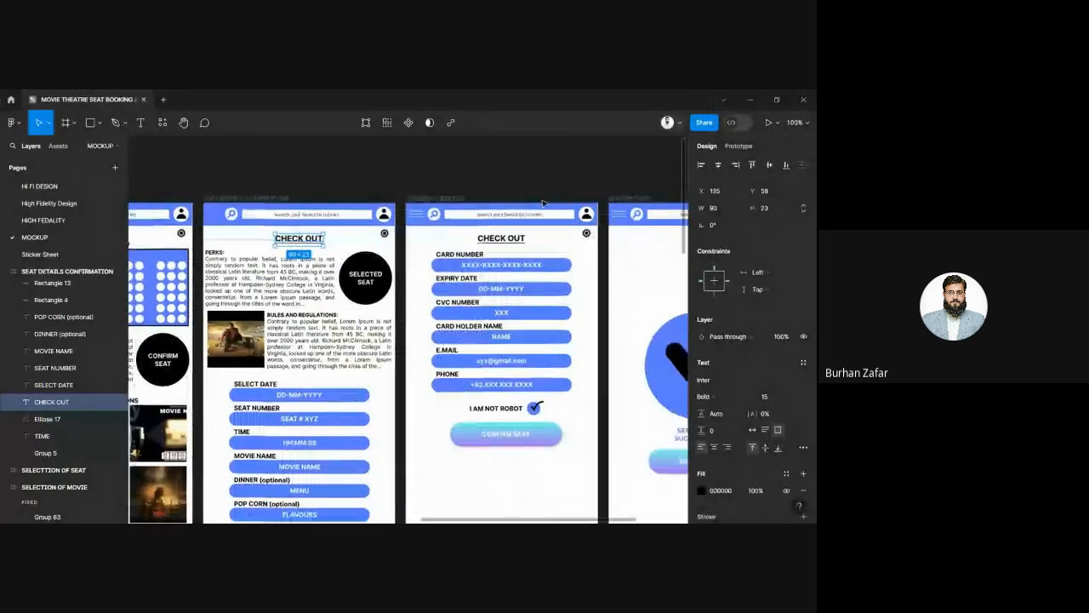
pyautogui.scroll(-1, 418, 408)
pyautogui.click(507, 240)
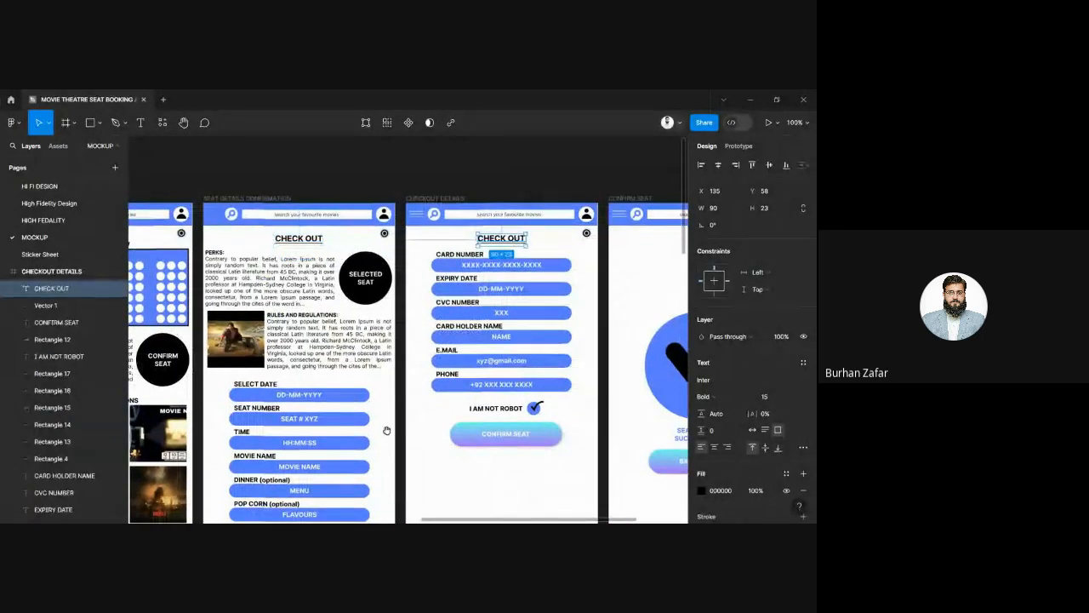
# - On the PROFILE screen, move the feedback icon off the PROFILE NAME text and examine that text's font weight and size
pyautogui.scroll(-5, 524, 226)
pyautogui.hscroll(-3, 524, 225)
pyautogui.scroll(-4, 520, 224)
pyautogui.hscroll(2, 521, 225)
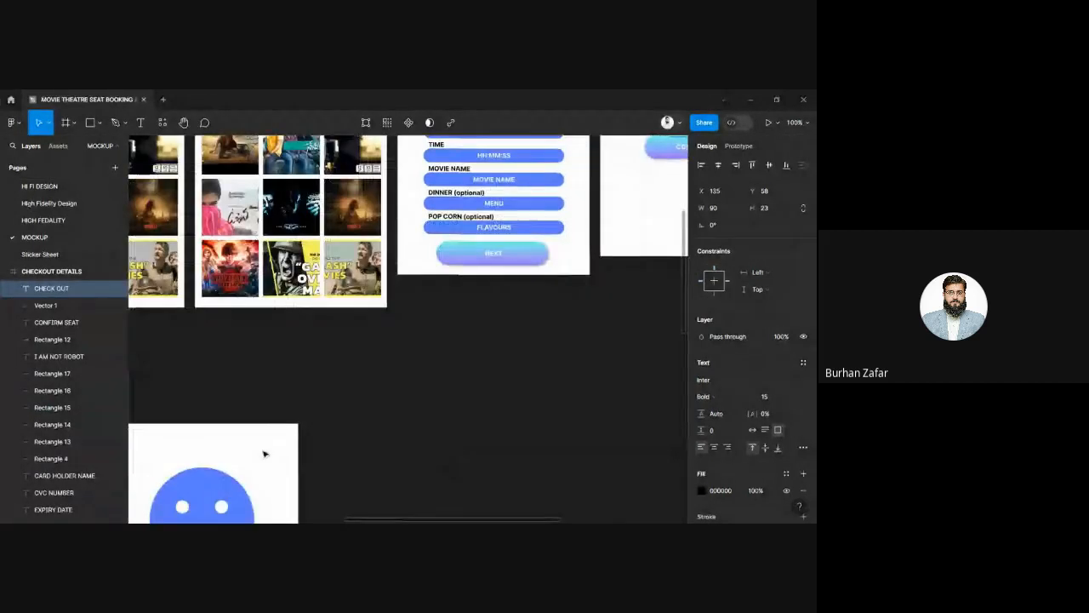
pyautogui.scroll(-4, 263, 449)
pyautogui.hscroll(-3, 263, 450)
pyautogui.scroll(-2, 431, 268)
pyautogui.hscroll(-1, 431, 268)
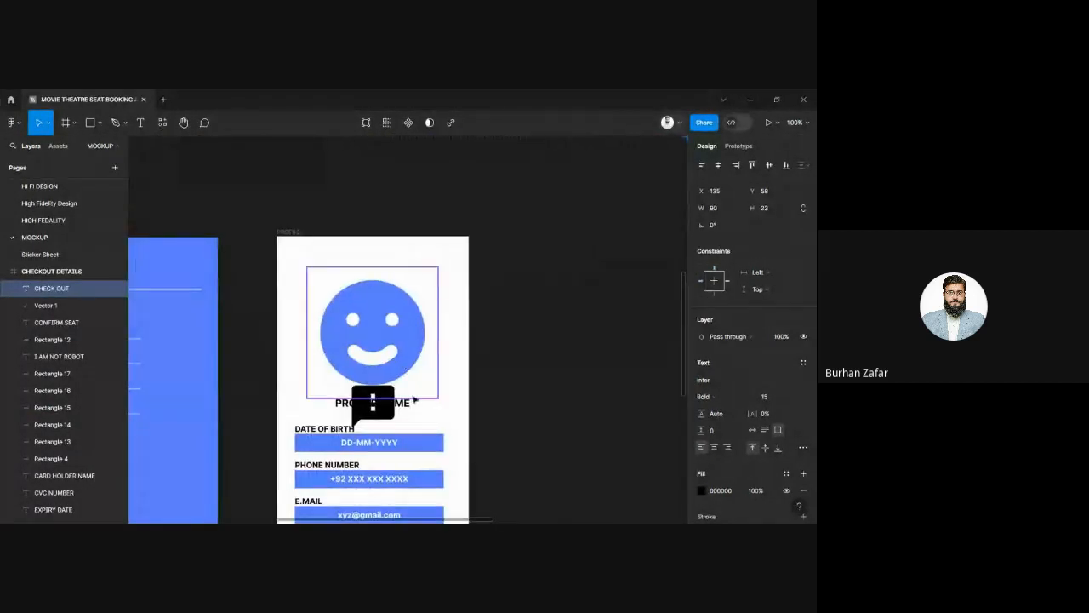
pyautogui.moveTo(380, 413); pyautogui.dragTo(443, 468)
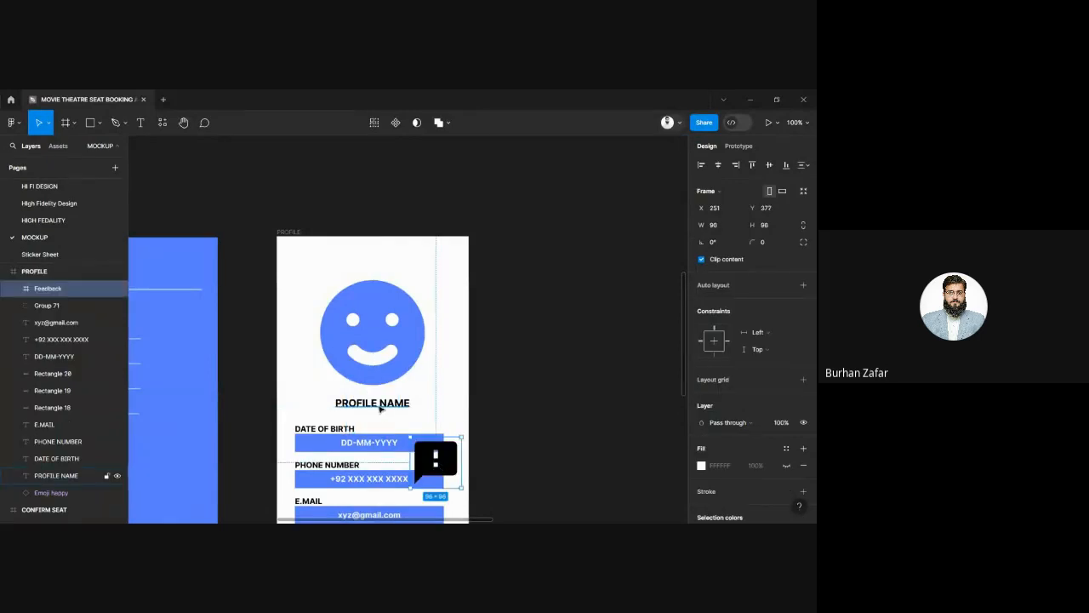
pyautogui.click(381, 406)
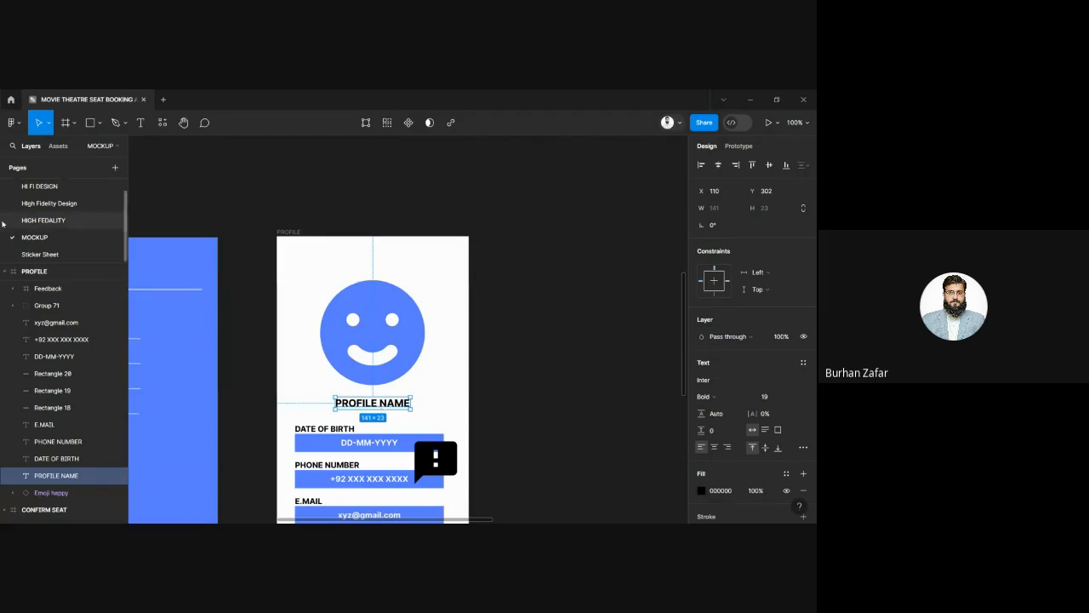
# - On the Sticker Sheet page, set the HEADING 1 text's font size to 19
pyautogui.click(34, 254)
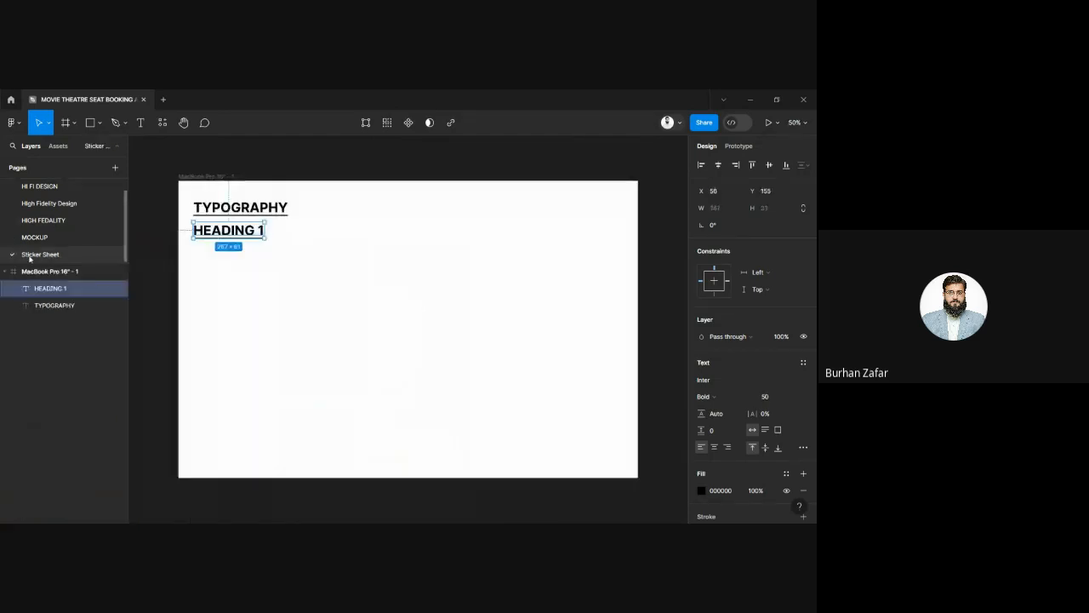
pyautogui.click(768, 398)
pyautogui.write('19')
pyautogui.press('Return')
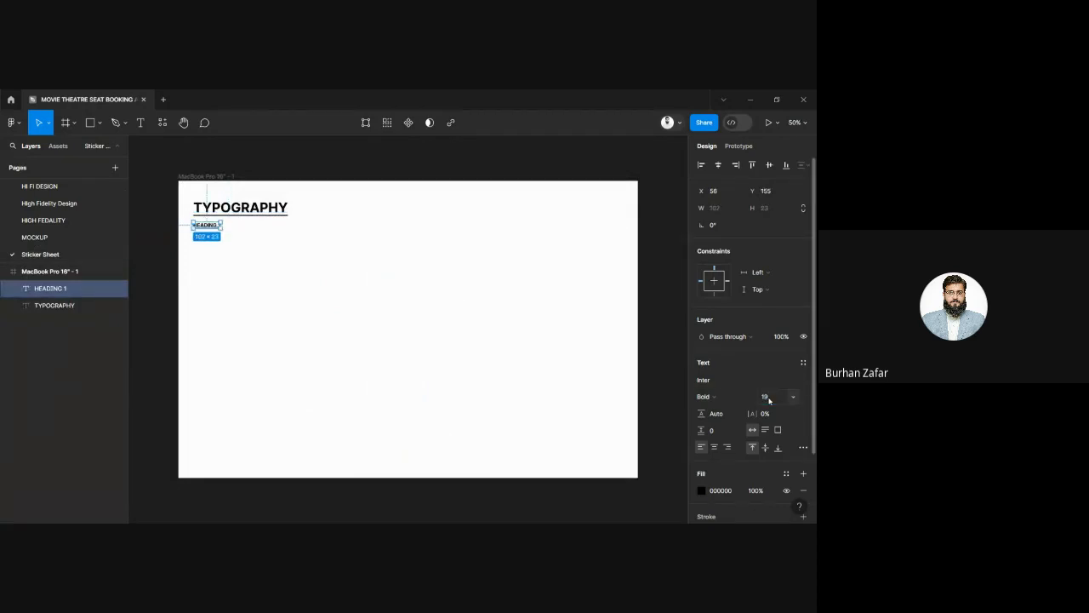
pyautogui.hotkey('shift', '0')
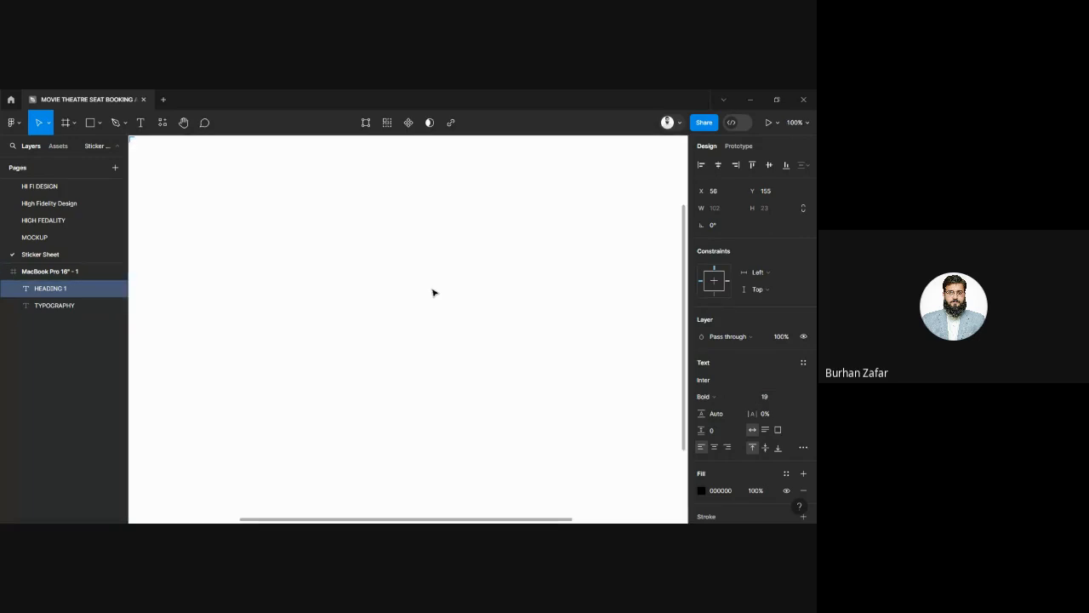
pyautogui.moveTo(431, 289); pyautogui.dragTo(586, 421)
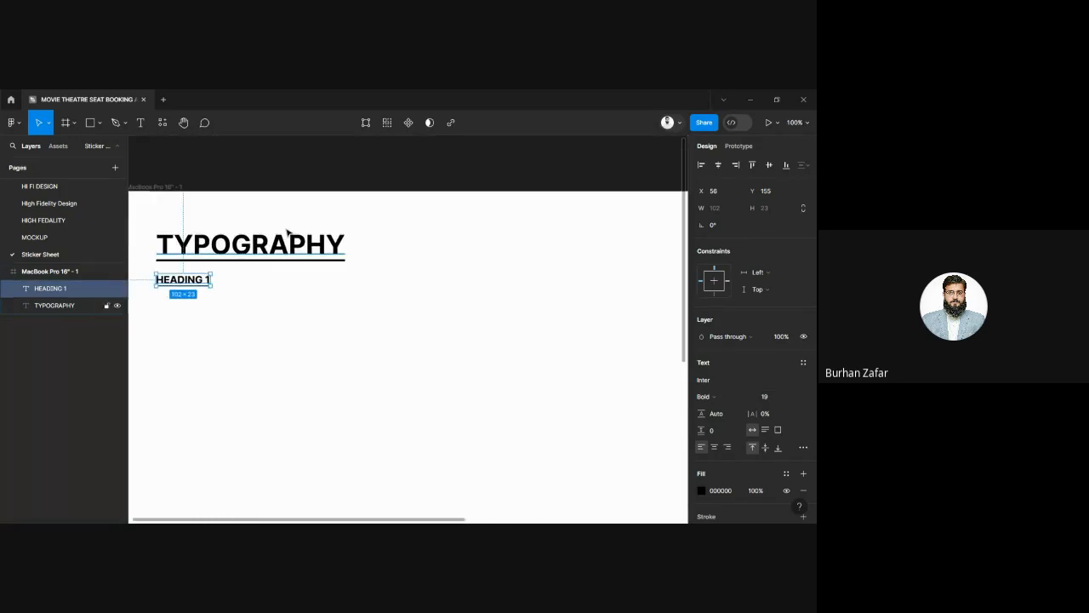
# - On the MOCKUP page, recheck the font family, weight and size of the PROFILE NAME text
pyautogui.click(35, 237)
pyautogui.click(391, 406)
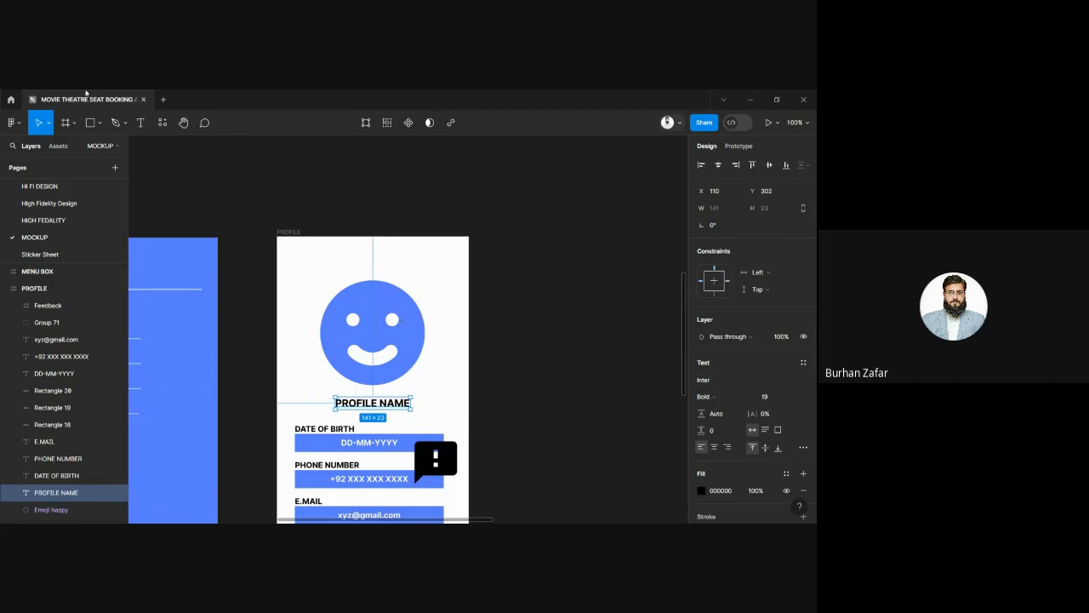
# - On the Sticker Sheet page, remove the underline from HEADING 1 and extend its text to "HEADING 1 - INTER"
pyautogui.click(53, 255)
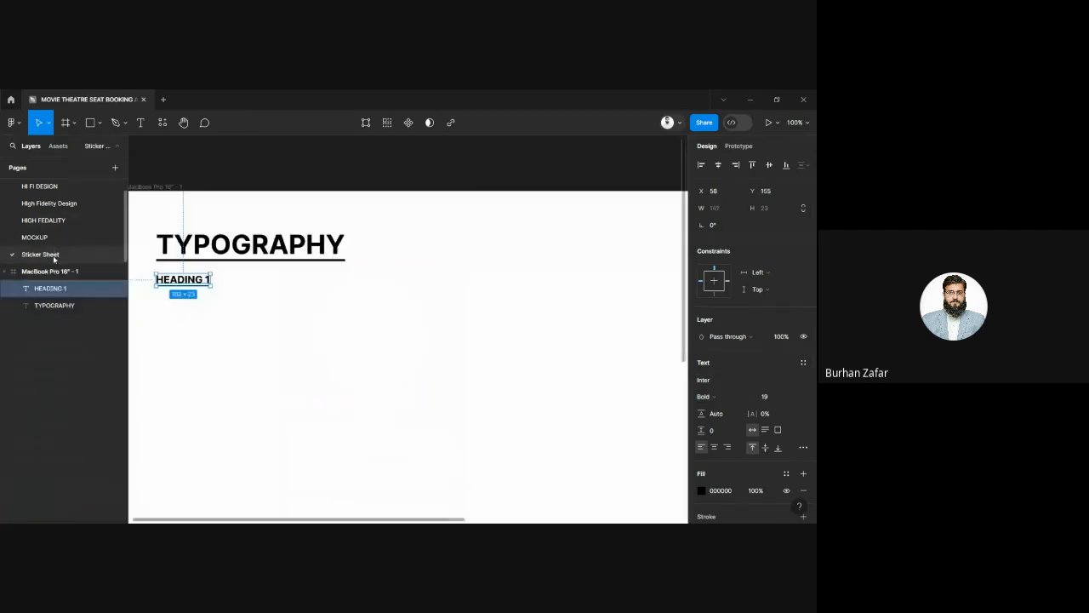
pyautogui.doubleClick(198, 282)
pyautogui.press('Escape')
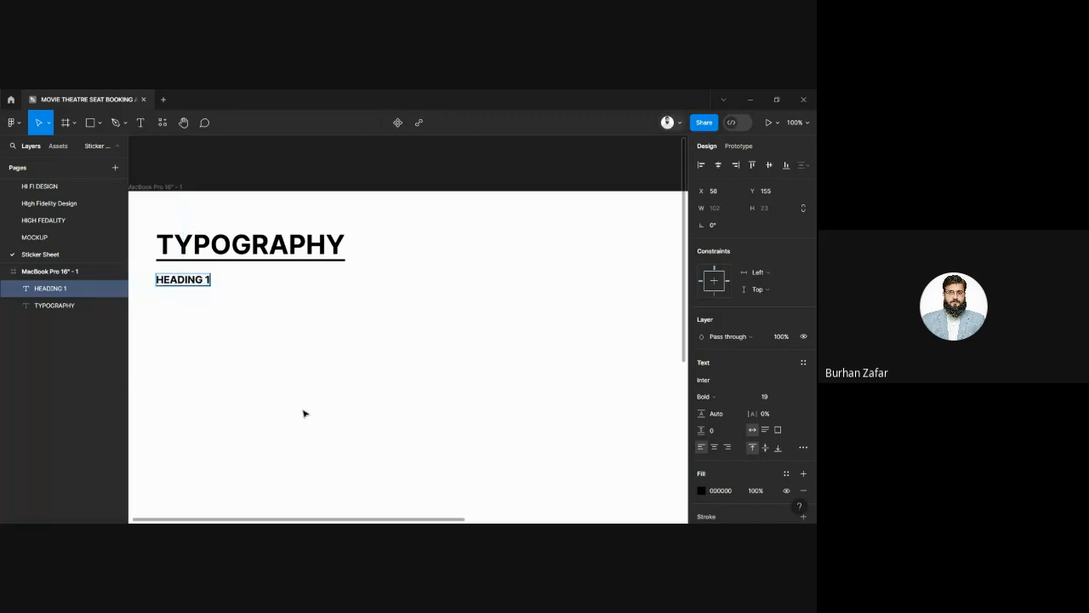
pyautogui.press('Return')
pyautogui.press('Escape')
pyautogui.press('Return')
pyautogui.press('Escape')
pyautogui.write('/')
pyautogui.press('BackSpace')
pyautogui.press('BackSpace')
pyautogui.write('- INTER')
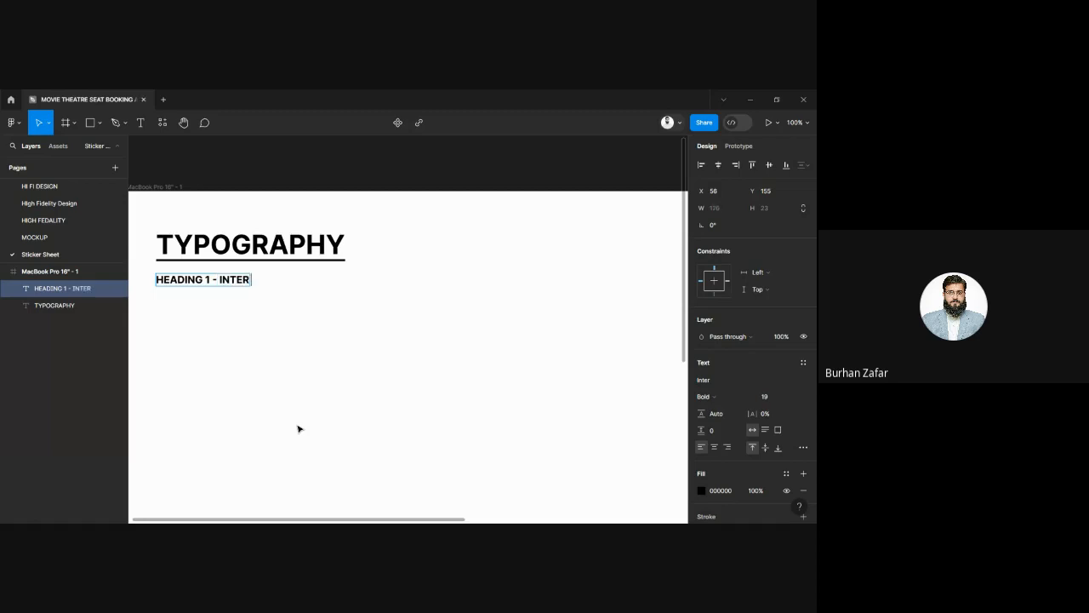
# - Complete the first heading line so it reads "HEADING 1 - INTER - BOLD - 19 px"
pyautogui.write(' - BOLD -1')
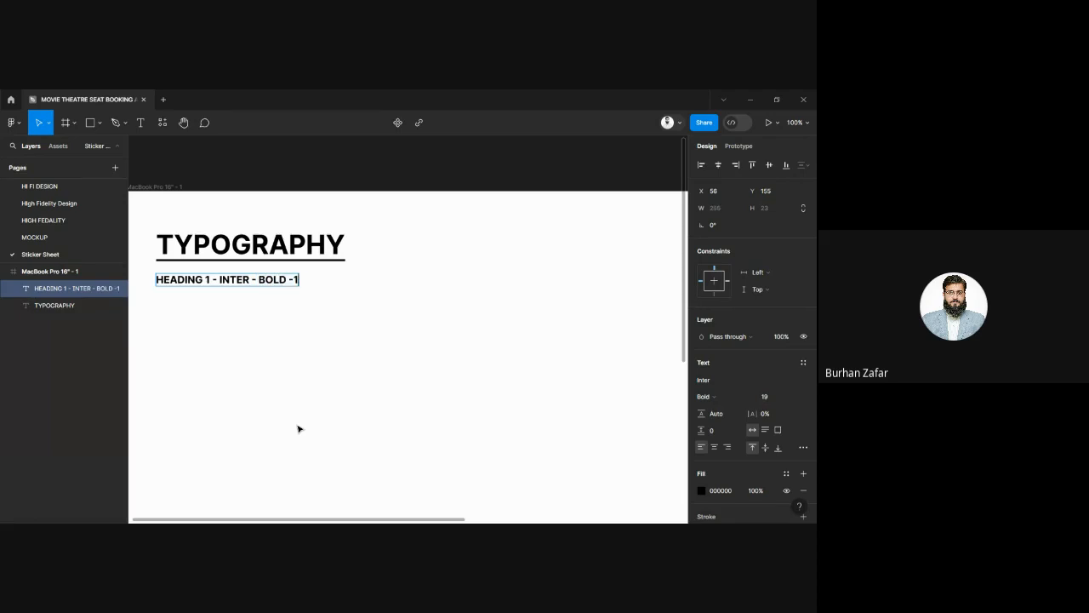
pyautogui.write('9px')
pyautogui.press('BackSpace')
pyautogui.write('ixels')
pyautogui.press('Left')
pyautogui.press('Left')
pyautogui.press('Left')
pyautogui.hotkey('shift', 'Right')
pyautogui.hotkey('shift', 'Right')
pyautogui.hotkey('shift', 'Right')
pyautogui.hotkey('shift', 'Right')
pyautogui.hotkey('shift', 'Right')
pyautogui.hotkey('shift', 'Right')
pyautogui.press('BackSpace')
pyautogui.write('px')
pyautogui.press('Escape')
pyautogui.click(292, 321)
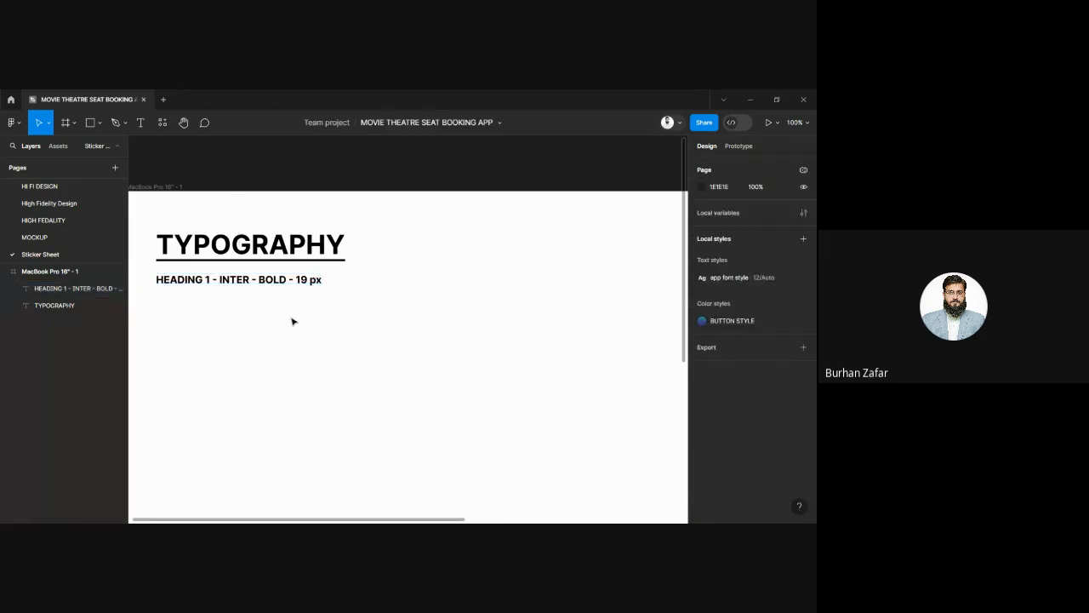
# - On the MOCKUP page, examine the font weight and size of the CHECK OUT title on the seat details confirmation screen again
pyautogui.click(220, 283)
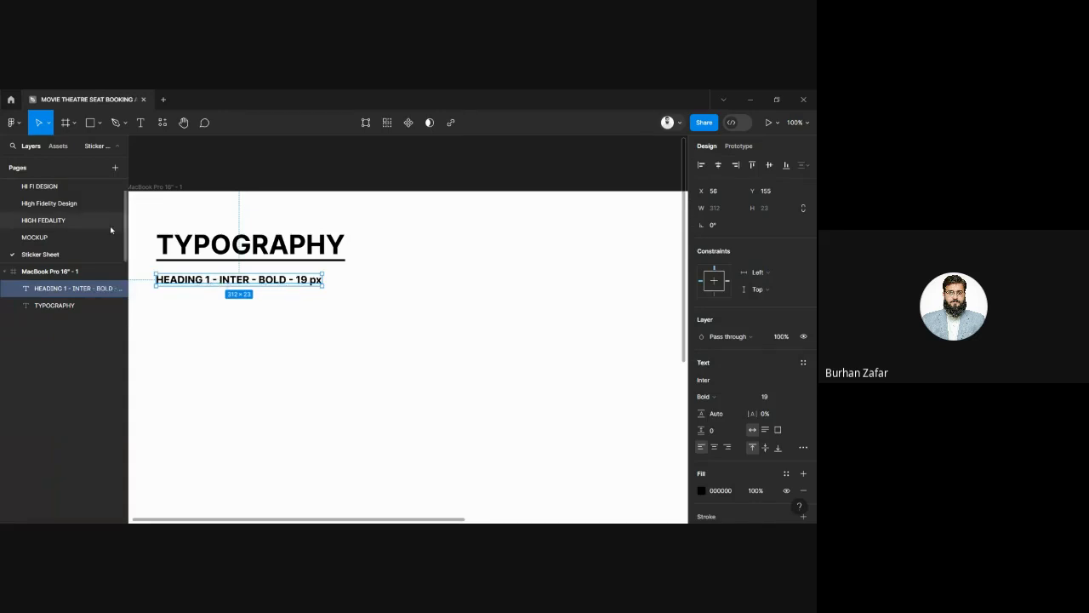
pyautogui.click(62, 238)
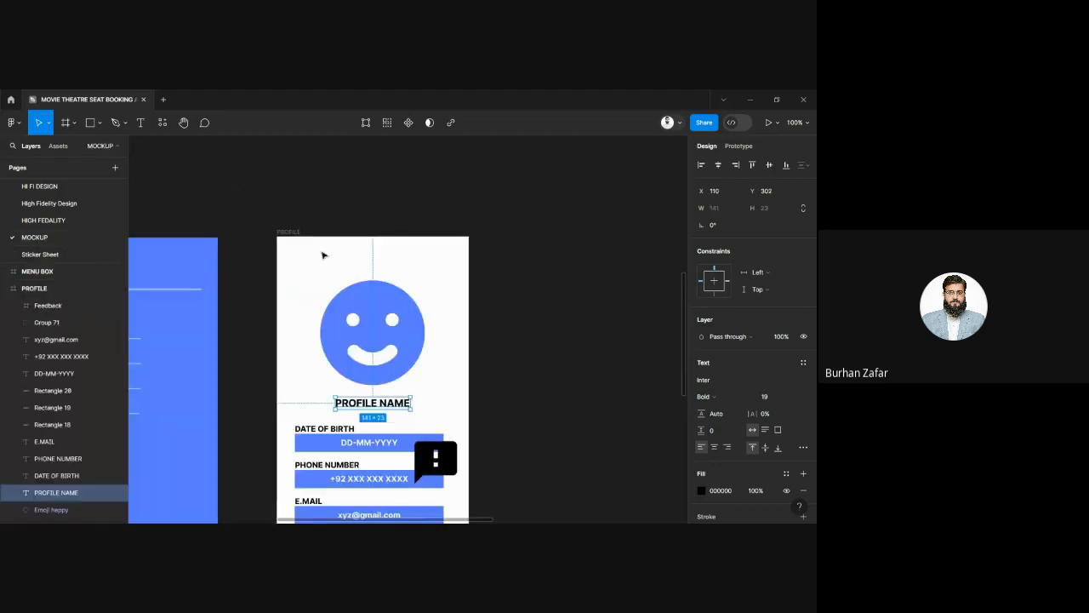
pyautogui.scroll(10, 352, 252)
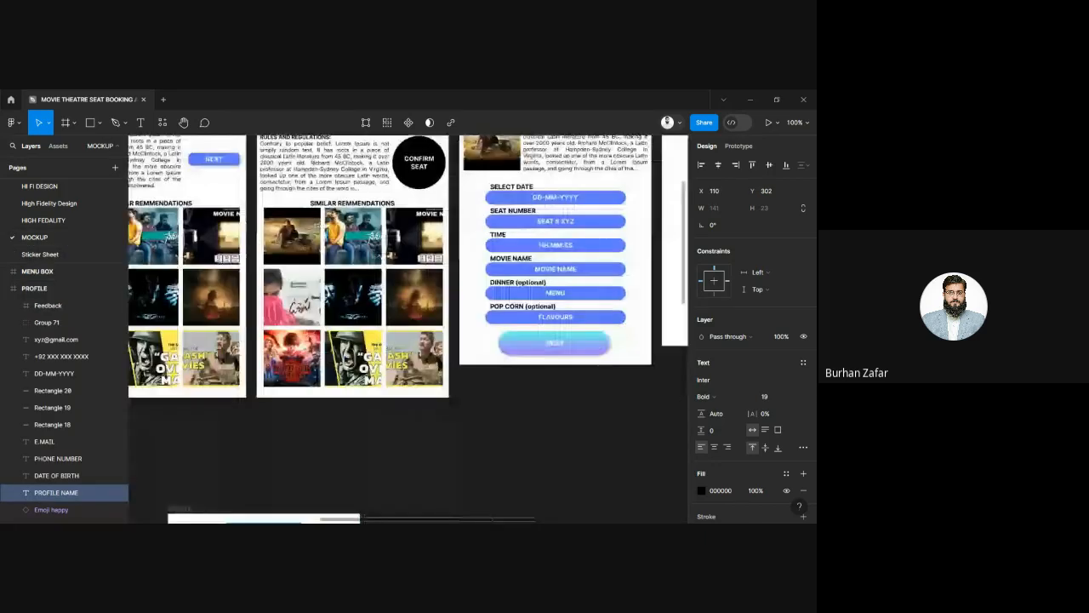
pyautogui.scroll(5, 424, 383)
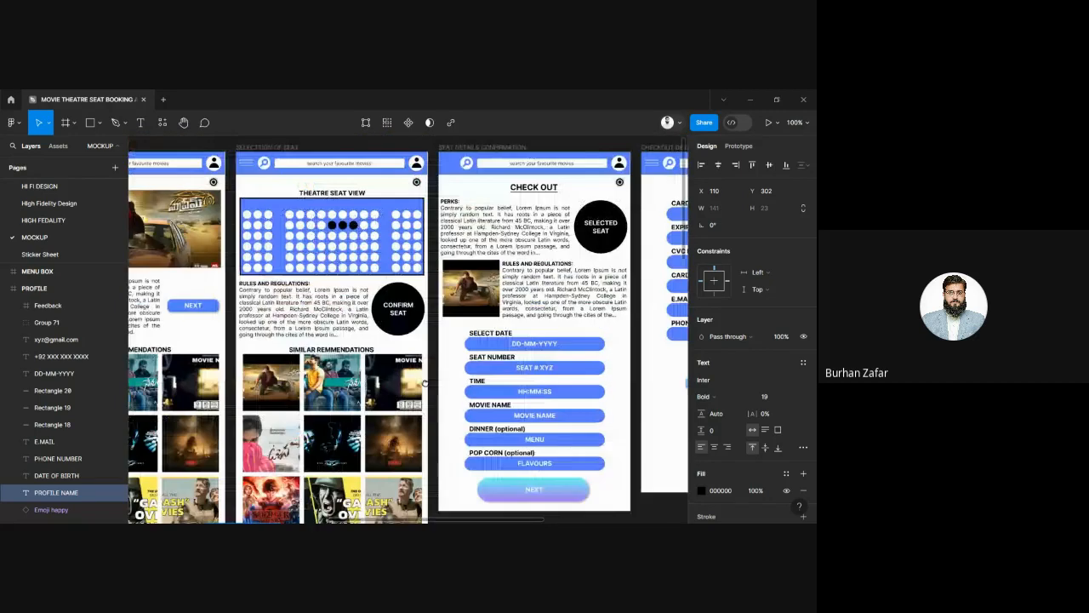
pyautogui.click(548, 188)
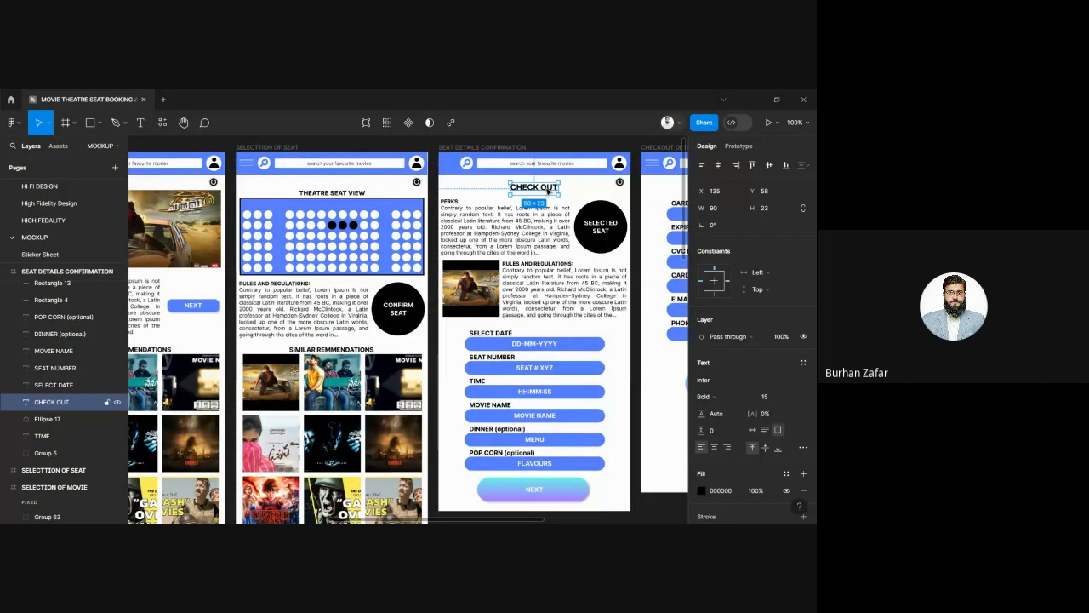
# - On the Sticker Sheet page, duplicate the HEADING 1 line and move the copy straight down to Y 186
pyautogui.click(42, 254)
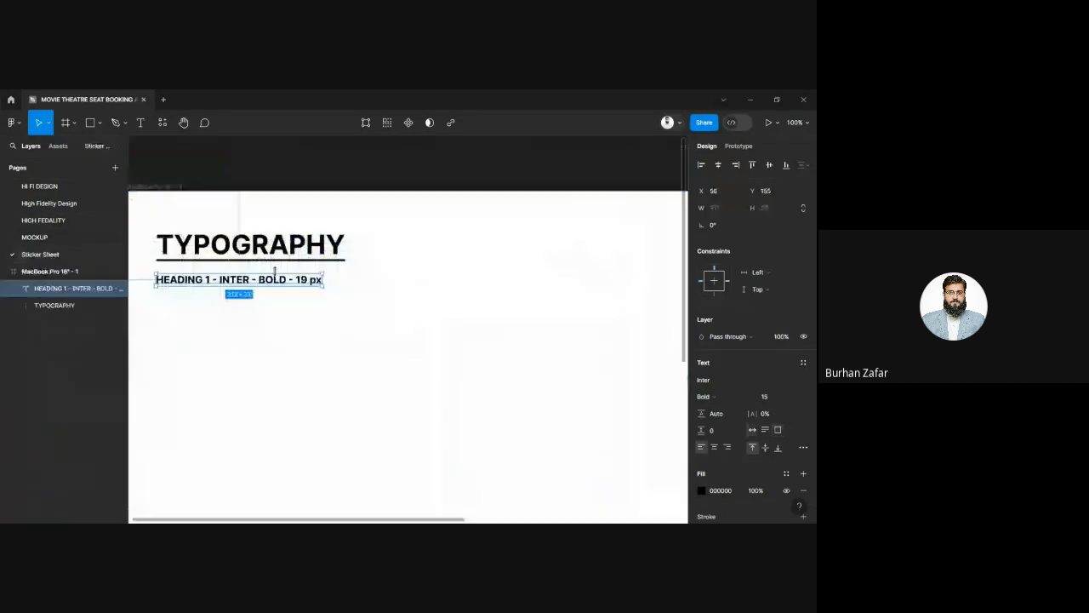
pyautogui.hotkey('ctrl', 'd')
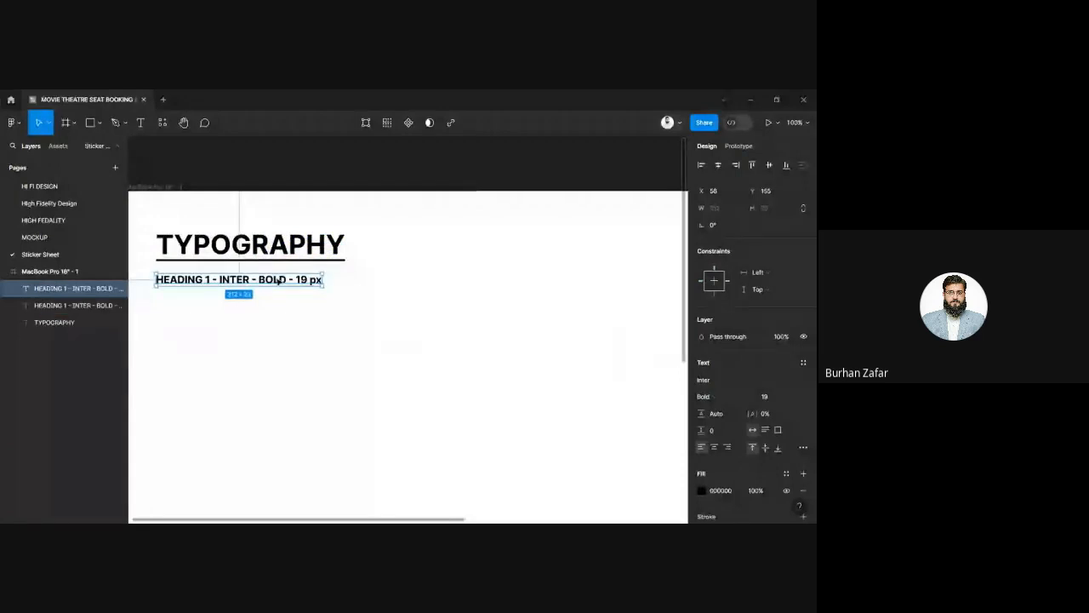
pyautogui.press('Down')
pyautogui.press('Down')
pyautogui.press('Down')
pyautogui.press('Down')
pyautogui.press('Down')
pyautogui.press('Down')
pyautogui.press('Down')
pyautogui.press('Down')
pyautogui.press('Down')
pyautogui.press('Down')
pyautogui.press('Down')
pyautogui.press('Down')
pyautogui.press('Down')
pyautogui.press('Down')
pyautogui.press('Down')
pyautogui.press('Down')
pyautogui.press('Down')
pyautogui.press('Down')
pyautogui.press('Down')
pyautogui.press('Down')
pyautogui.press('Down')
pyautogui.press('Down')
pyautogui.press('Down')
pyautogui.press('Down')
pyautogui.press('Down')
pyautogui.press('Down')
pyautogui.press('Down')
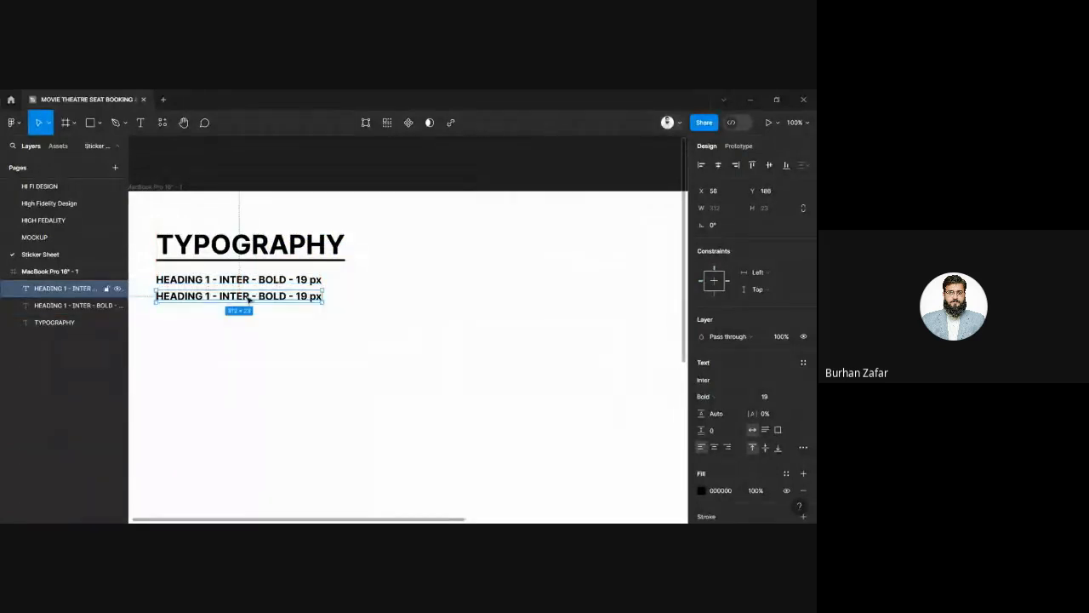
# - Change the copied line's text to "HEADING 2 - INTER - BOLD - UNDERLINE - 19 px"
pyautogui.doubleClick(246, 300)
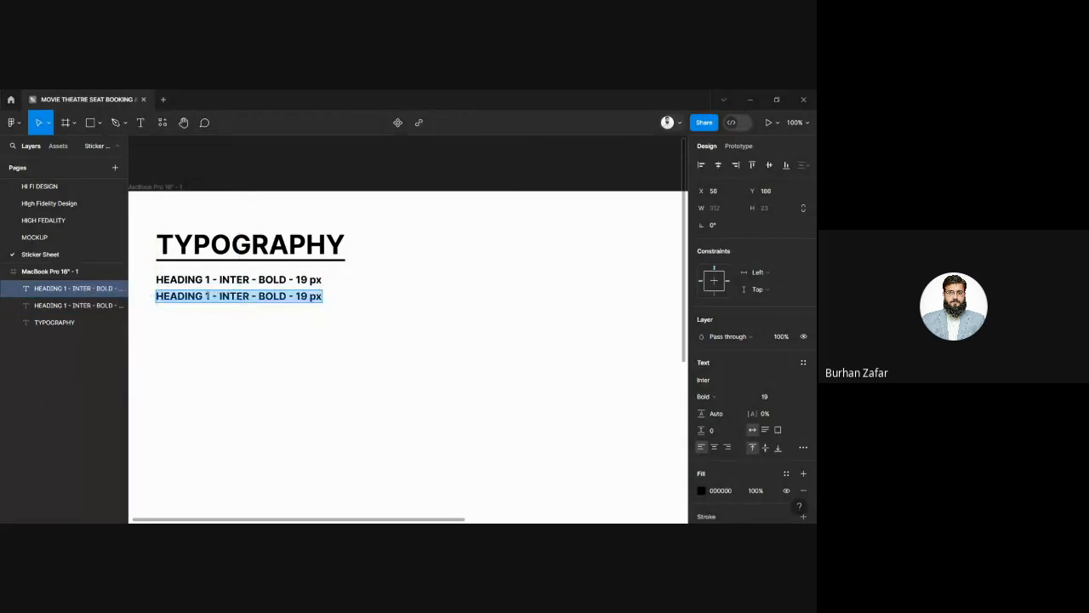
pyautogui.click(209, 296)
pyautogui.press('BackSpace')
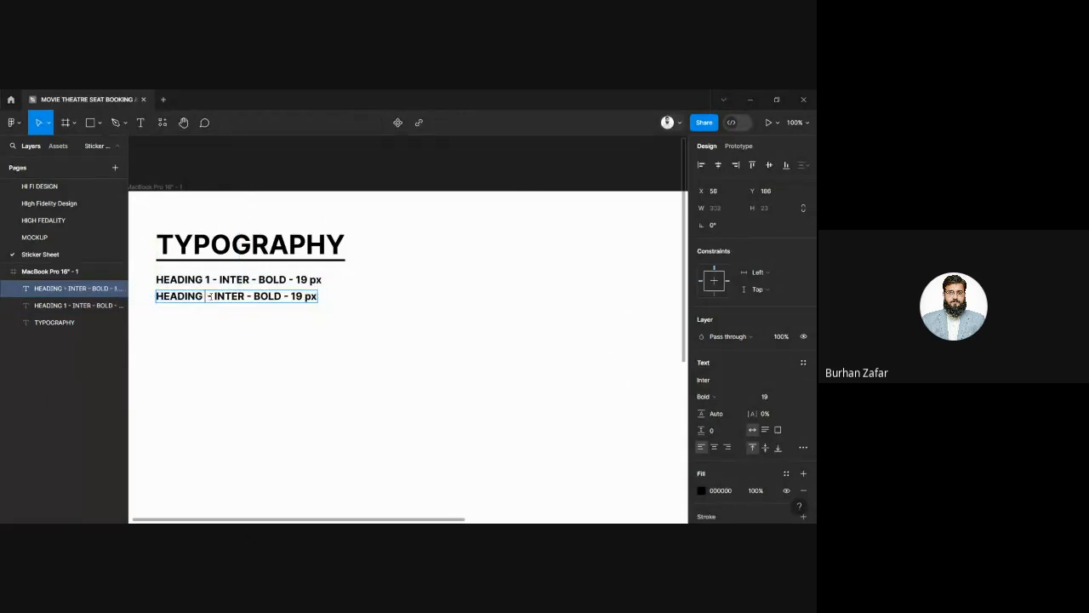
pyautogui.write('2')
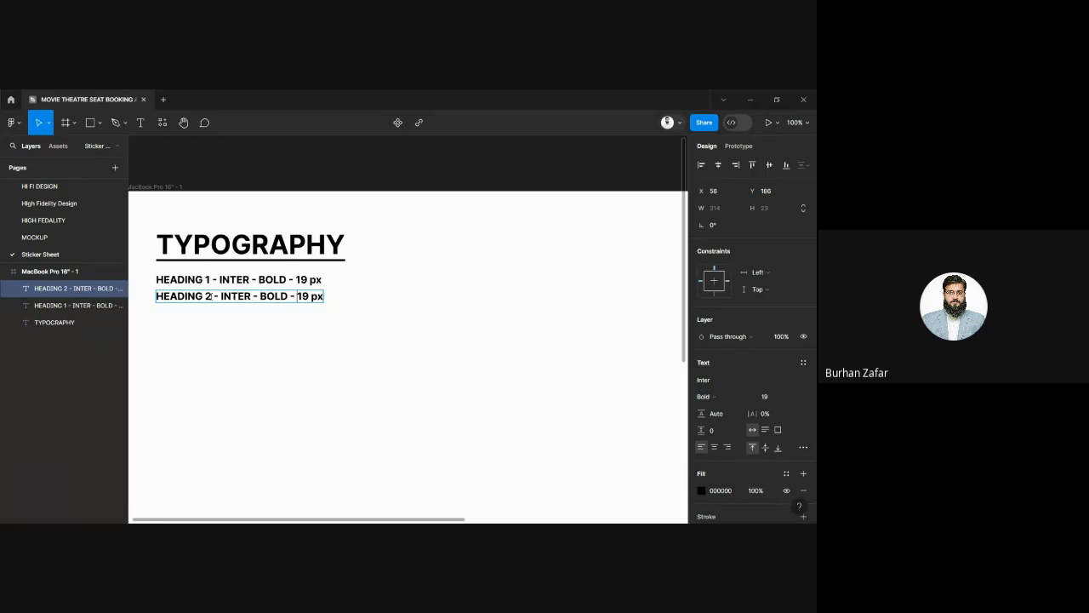
pyautogui.write('UNDERLINE ')
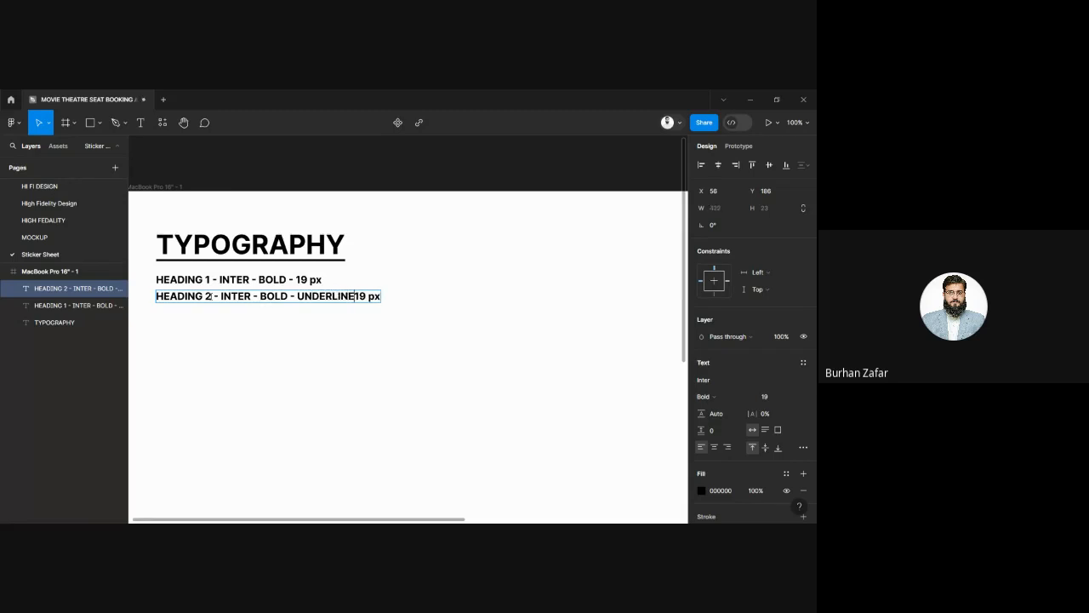
pyautogui.write('-')
# - Underline the whole HEADING 2 line and set its font size to 15
pyautogui.hotkey('ctrl', 'a')
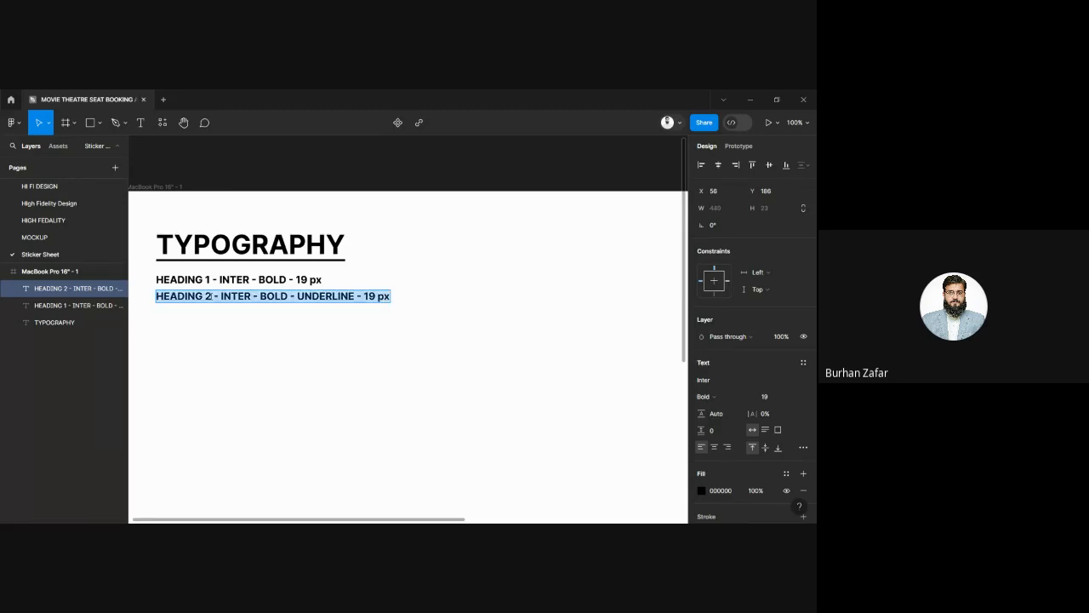
pyautogui.hotkey('ctrl', 'u')
pyautogui.press('Escape')
pyautogui.doubleClick(209, 295)
pyautogui.click(765, 398)
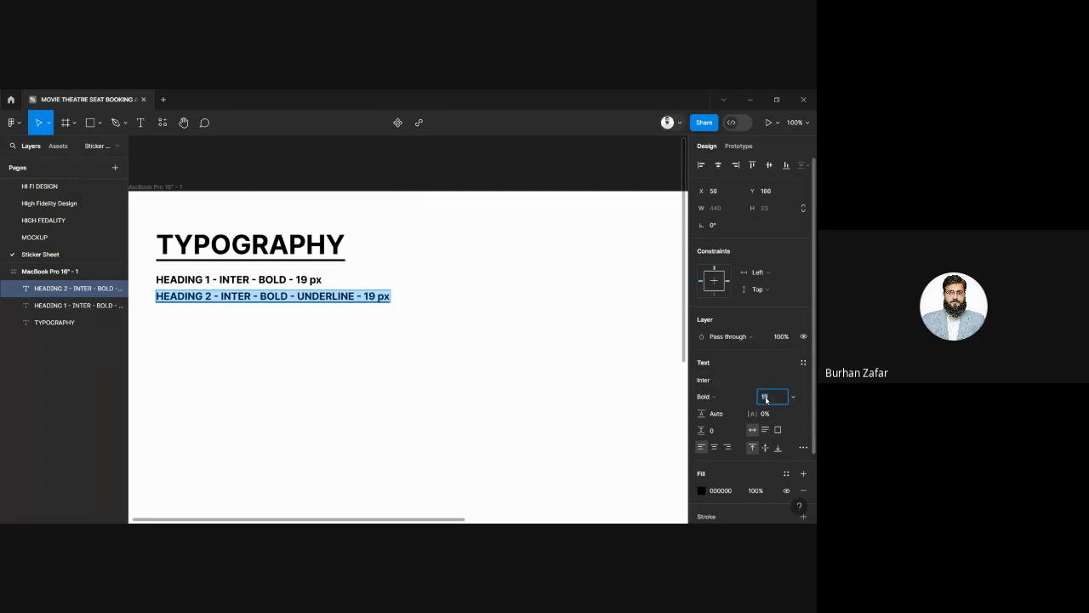
pyautogui.write('15')
pyautogui.press('Return')
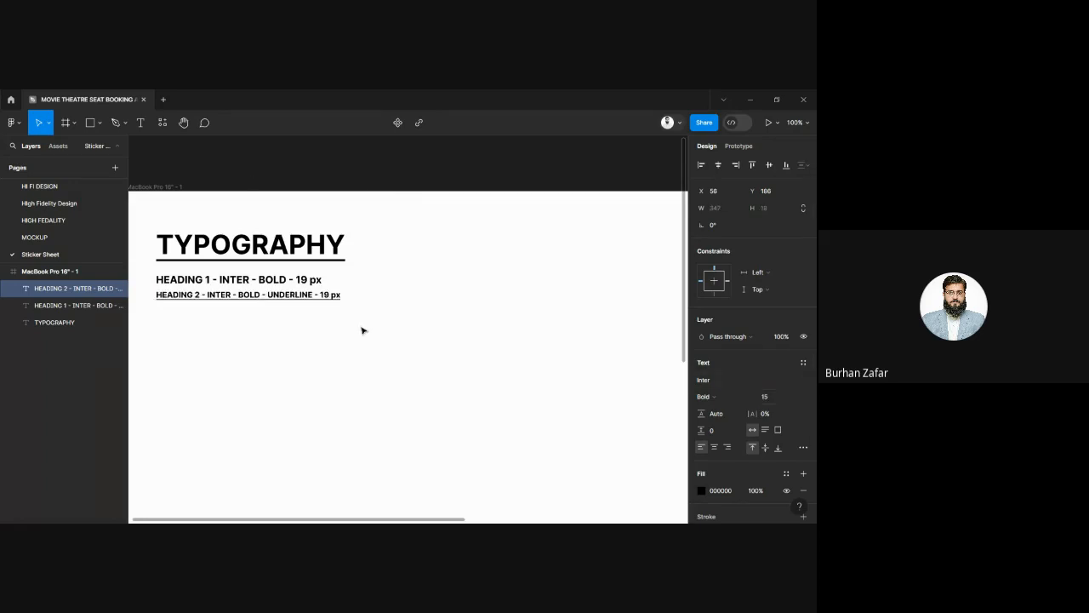
# - Correct the size stated in the HEADING 2 line's text to 15 px
pyautogui.doubleClick(324, 294)
pyautogui.write('15')
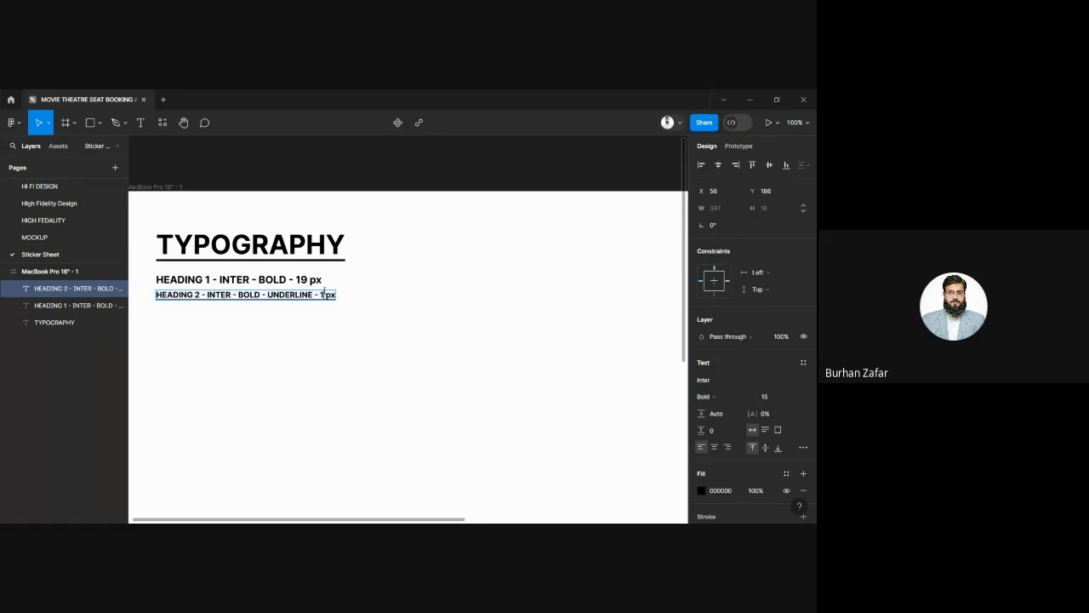
pyautogui.press('Escape')
pyautogui.press('Escape')
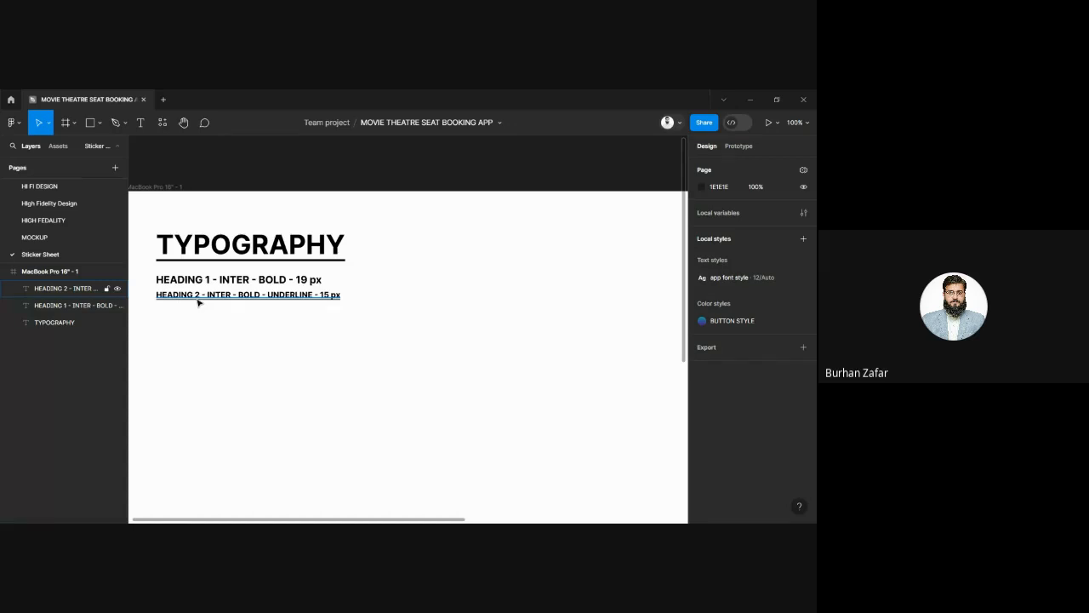
# - On the MOCKUP page, examine the font weight and size of the THEATRE SEAT VIEW heading
pyautogui.click(66, 235)
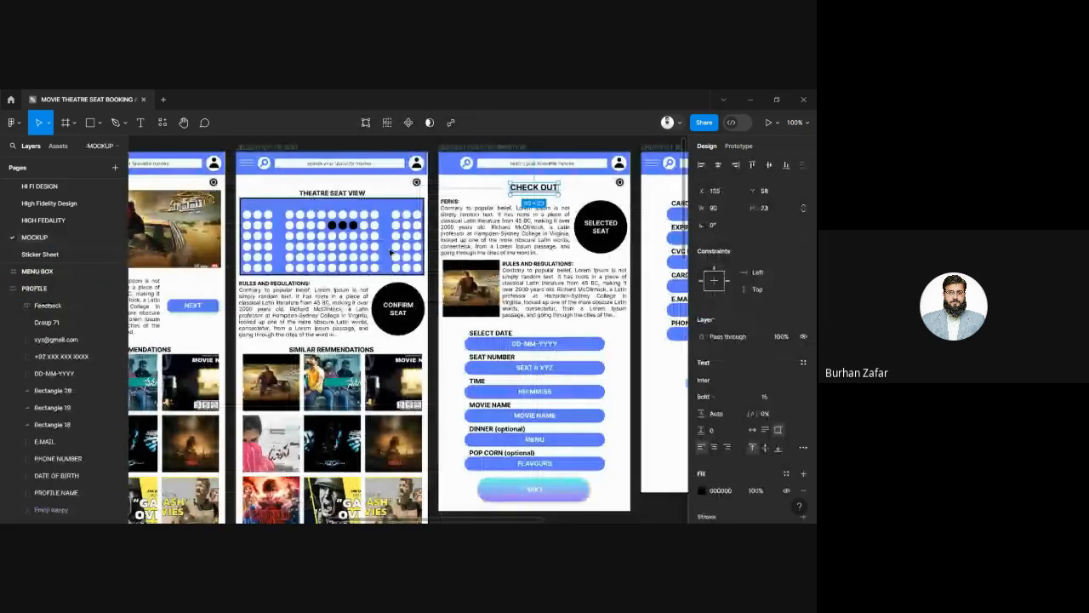
pyautogui.click(324, 194)
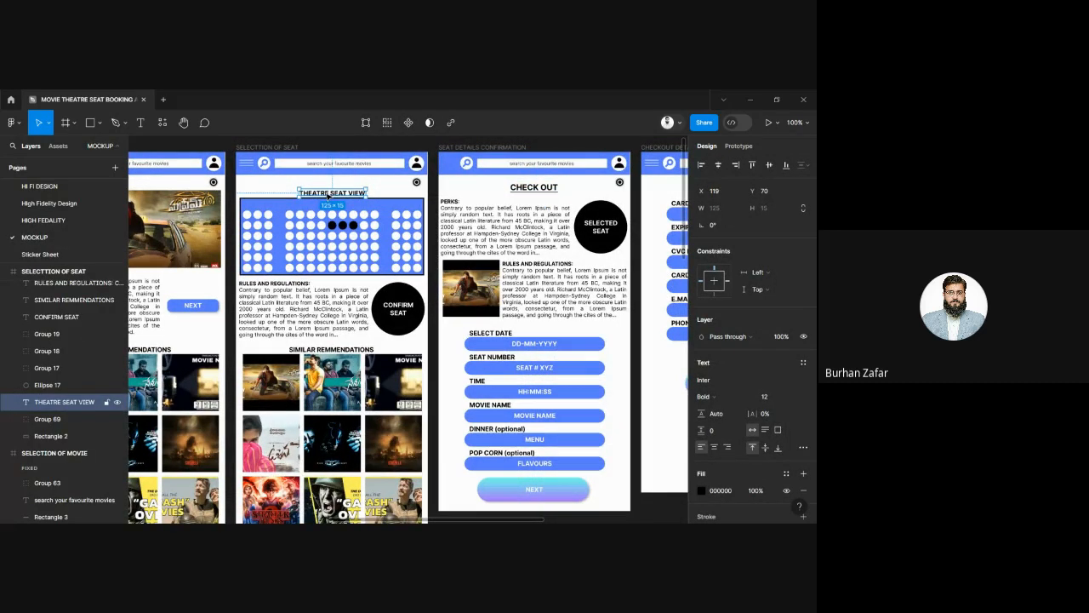
# - On the Sticker Sheet page, duplicate the HEADING 2 line and place the copy directly below it at Y 216
pyautogui.click(56, 254)
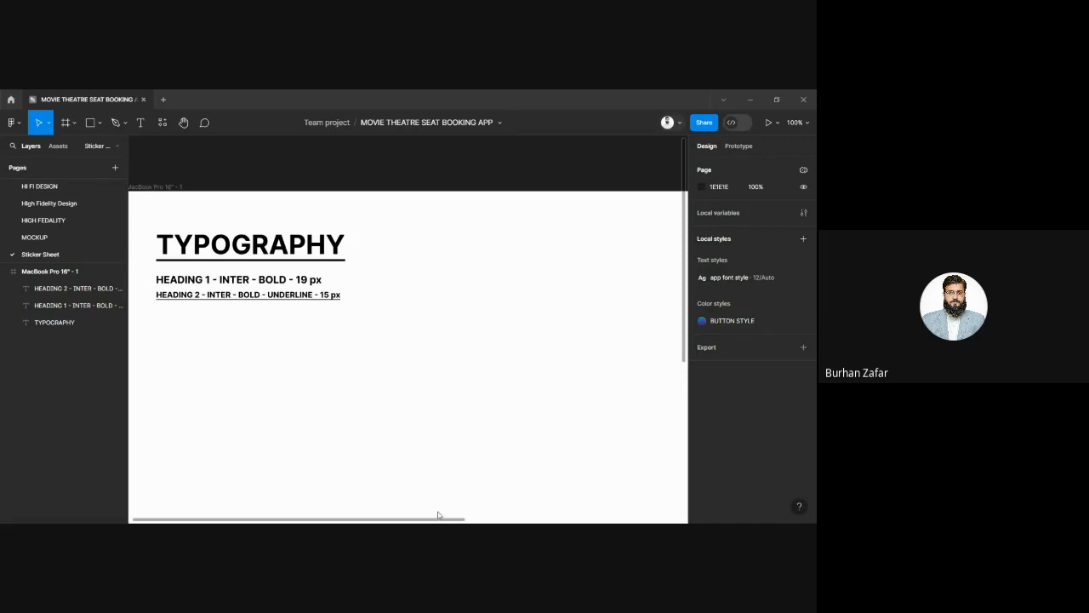
pyautogui.click(206, 298)
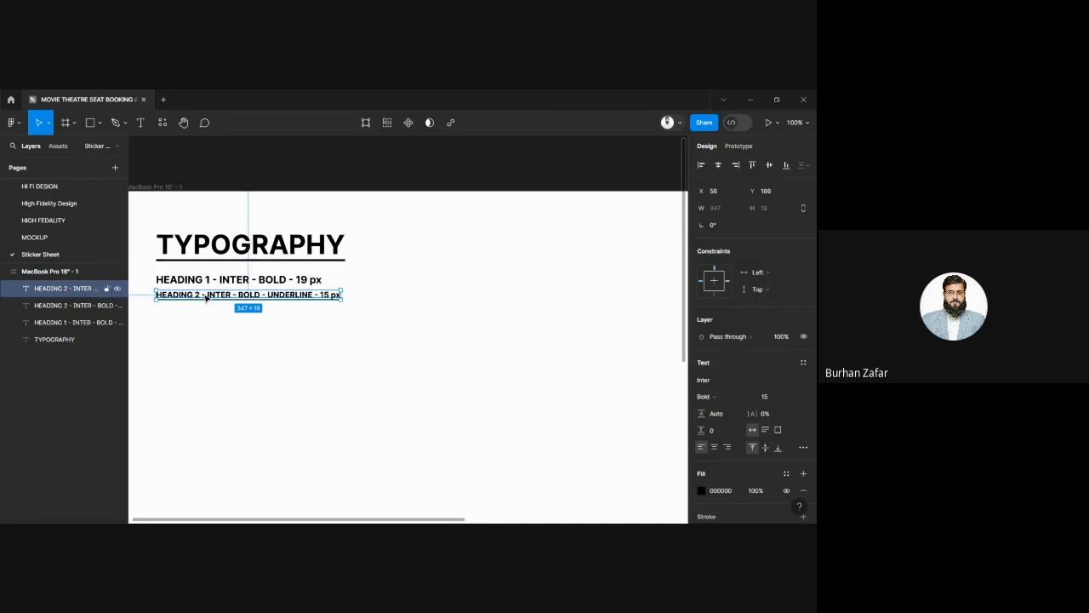
pyautogui.hotkey('ctrl', 'd')
pyautogui.press('Down')
pyautogui.press('Down')
pyautogui.press('Down')
pyautogui.press('Down')
pyautogui.press('Down')
pyautogui.press('Down')
pyautogui.press('Down')
pyautogui.press('Down')
pyautogui.press('Down')
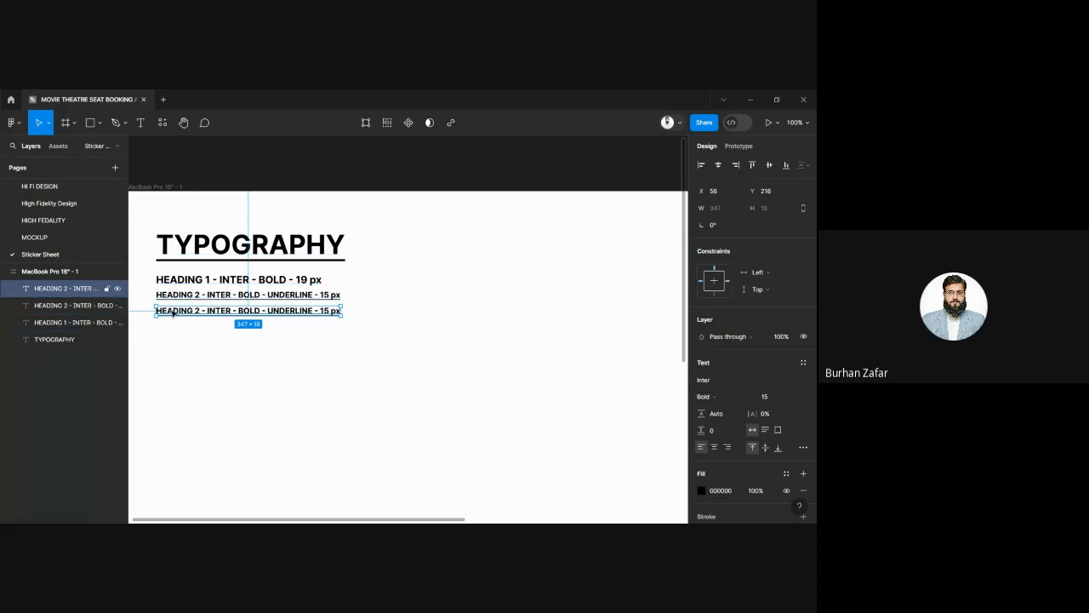
# - Even out the line spacing by nudging the HEADING 1 line up to Y 153 and the lowest HEADING 2 copy to Y 214
pyautogui.click(186, 281)
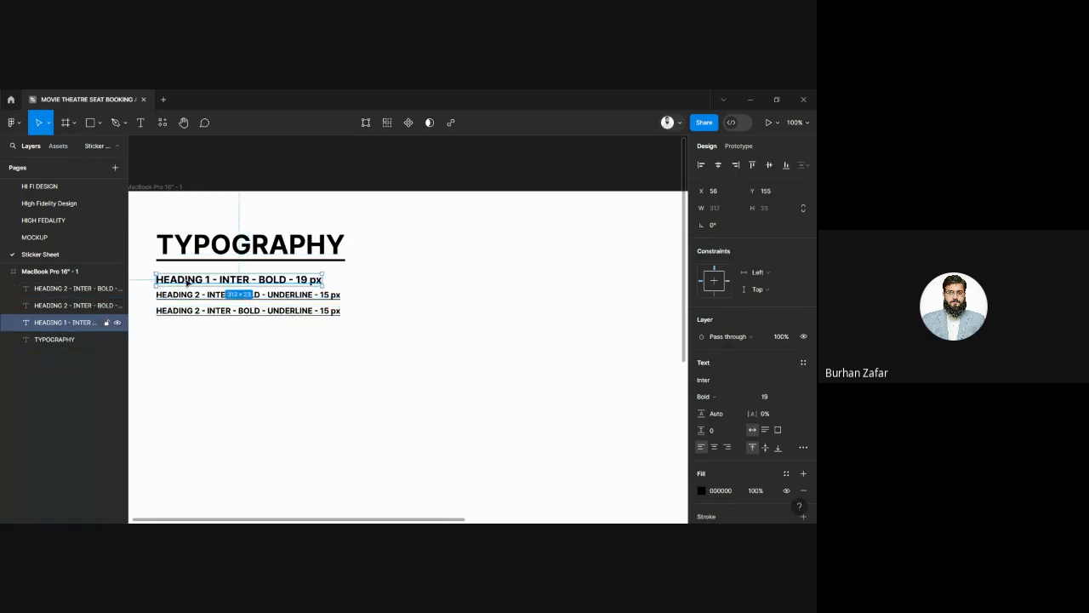
pyautogui.press('alt')
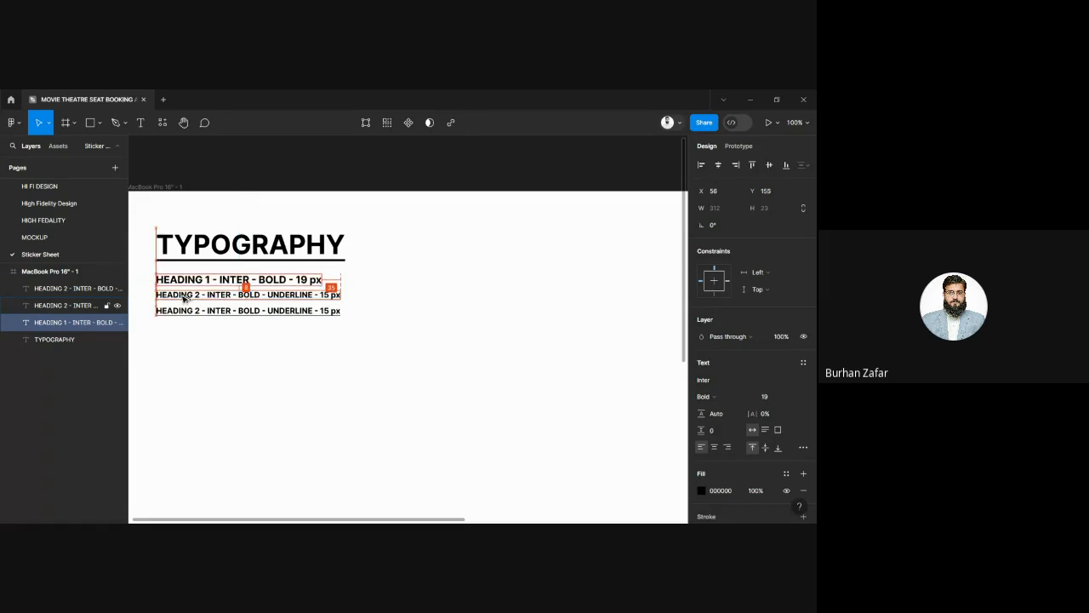
pyautogui.press('Up')
pyautogui.press('Up')
pyautogui.click(184, 298)
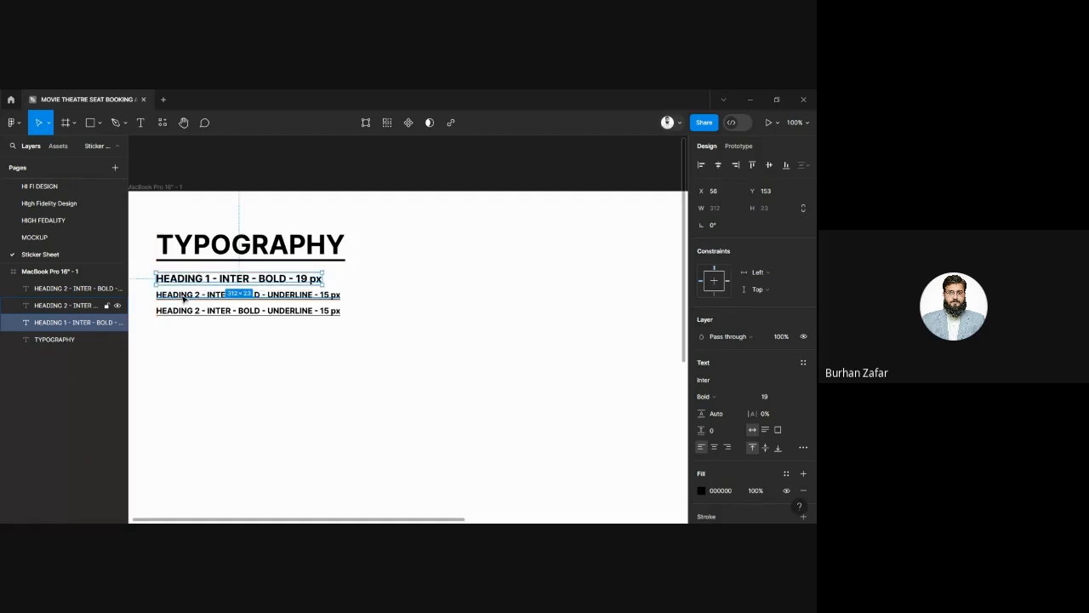
pyautogui.click(181, 313)
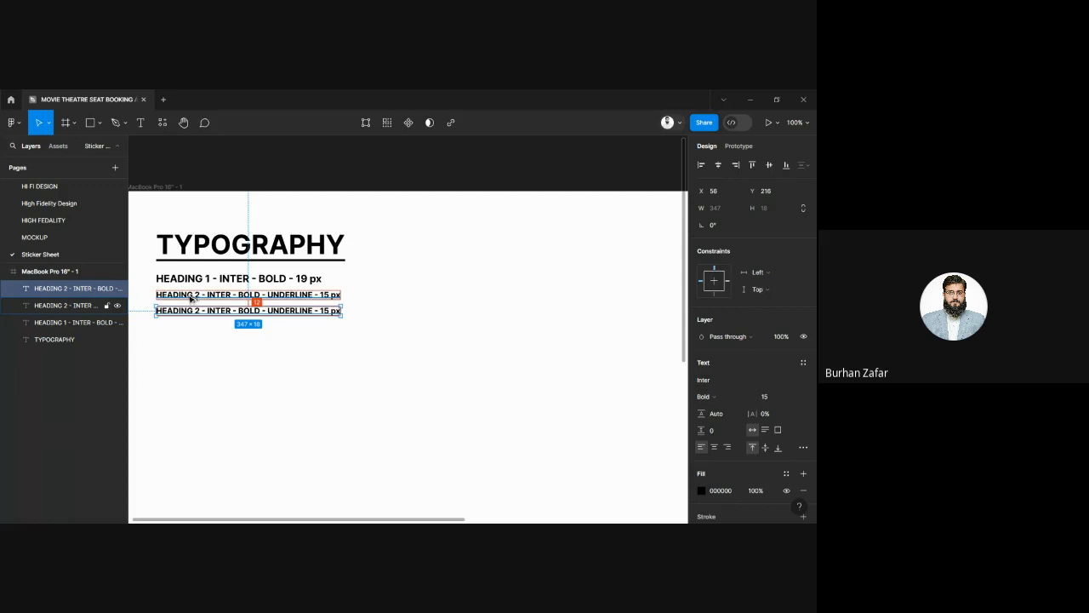
pyautogui.press('Up')
pyautogui.press('Up')
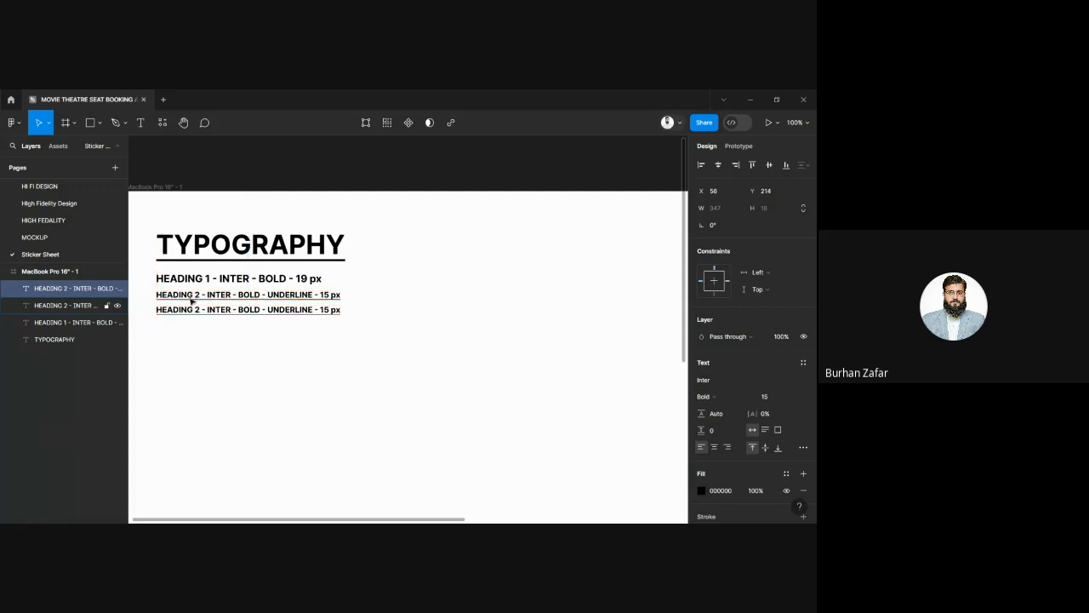
pyautogui.click(205, 341)
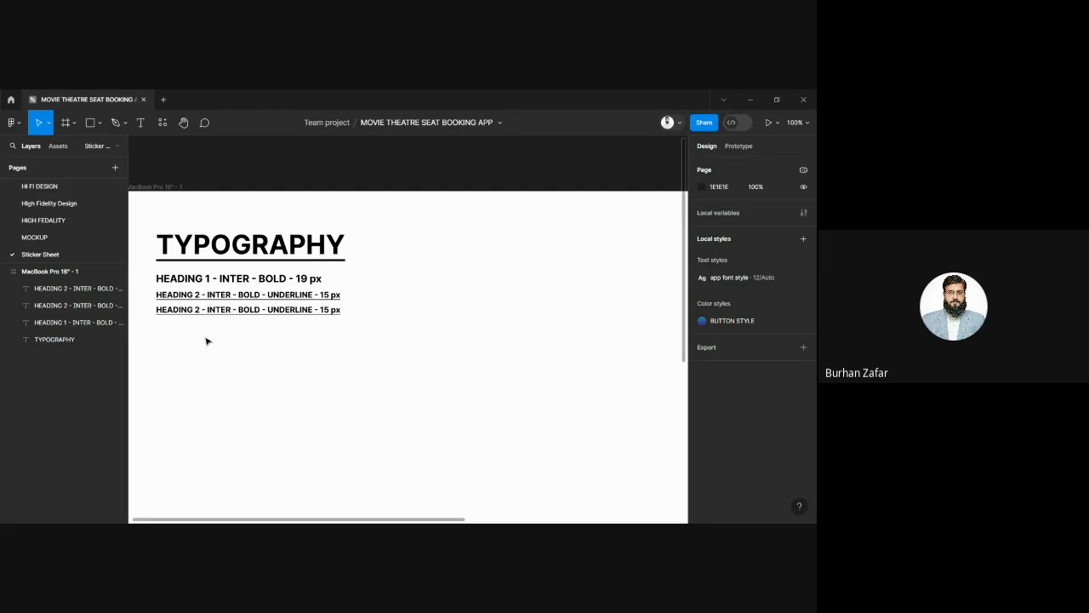
# - Change the size stated in the lowest HEADING 2 line's text to 12 px
pyautogui.click(311, 308)
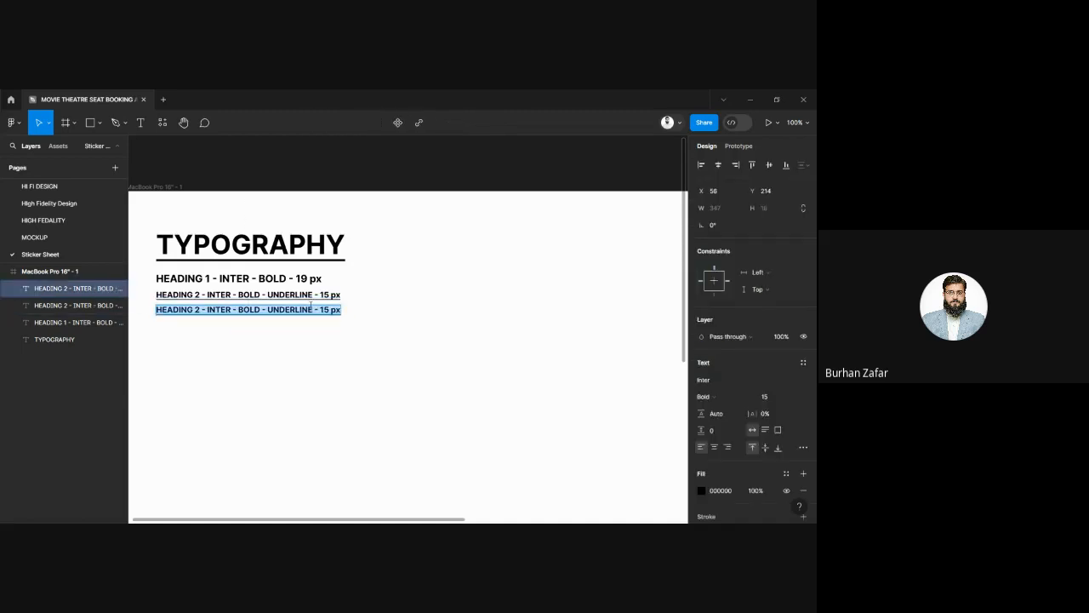
pyautogui.click(326, 309)
pyautogui.press('BackSpace')
pyautogui.write('2')
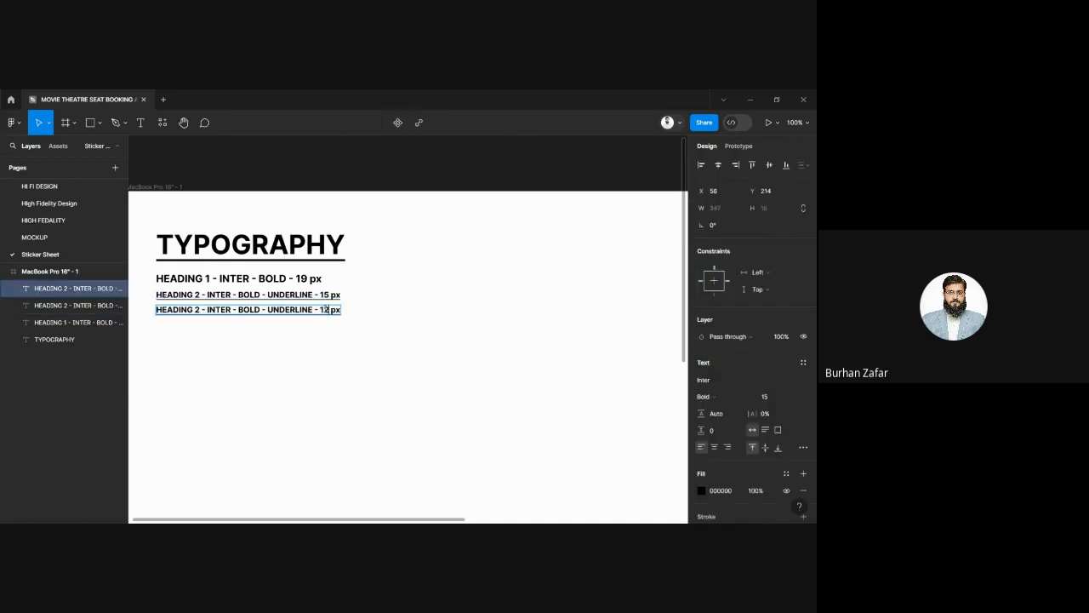
pyautogui.press('Escape')
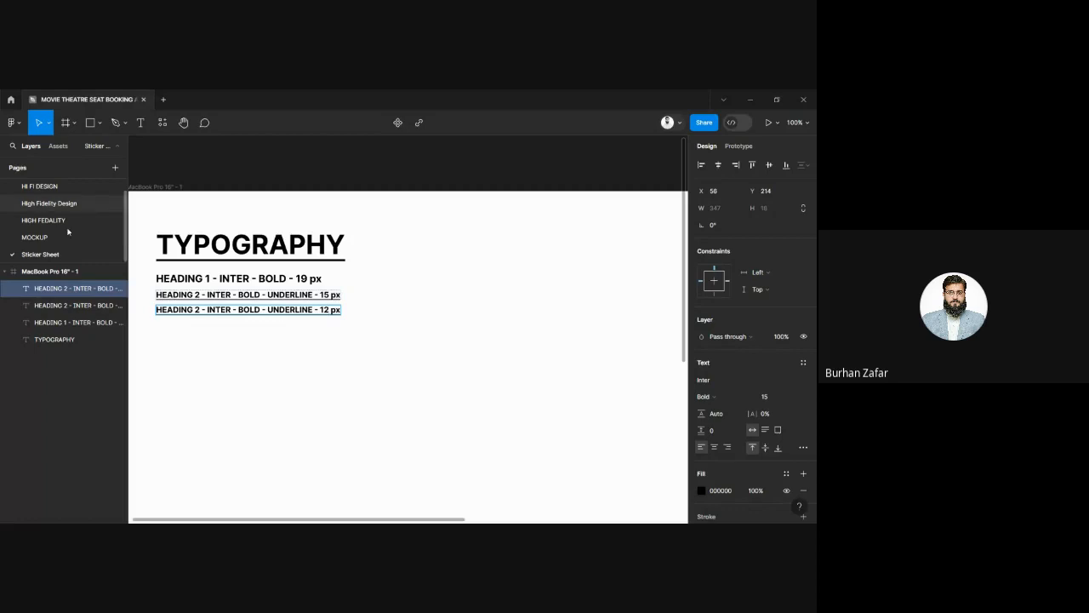
# - Set the font size of the lowest HEADING 2 line to 12
pyautogui.click(52, 243)
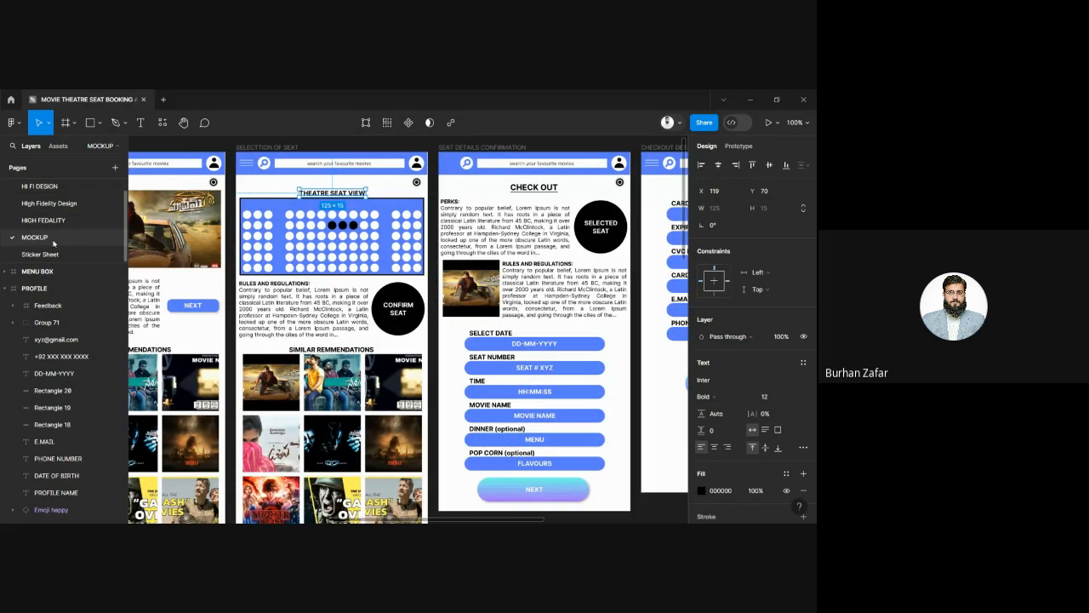
pyautogui.click(42, 254)
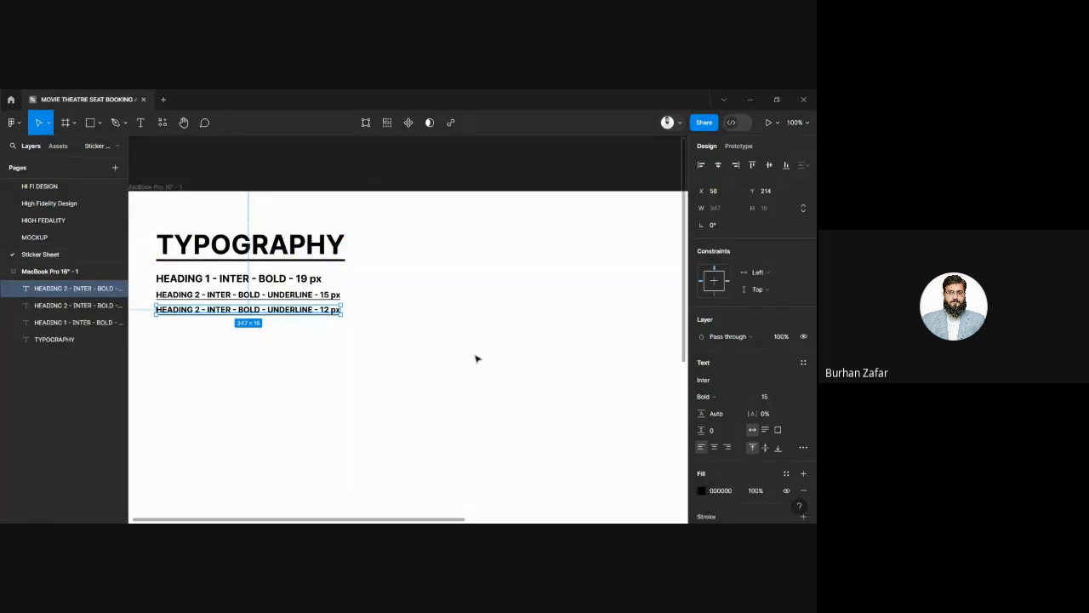
pyautogui.click(771, 397)
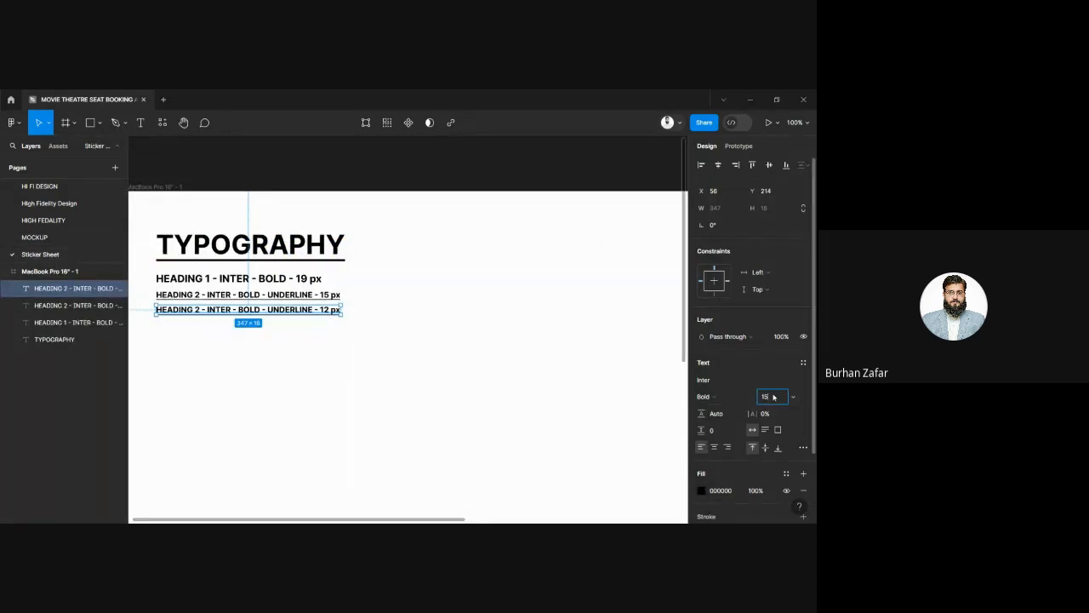
pyautogui.write('12')
pyautogui.press('Return')
pyautogui.click(312, 351)
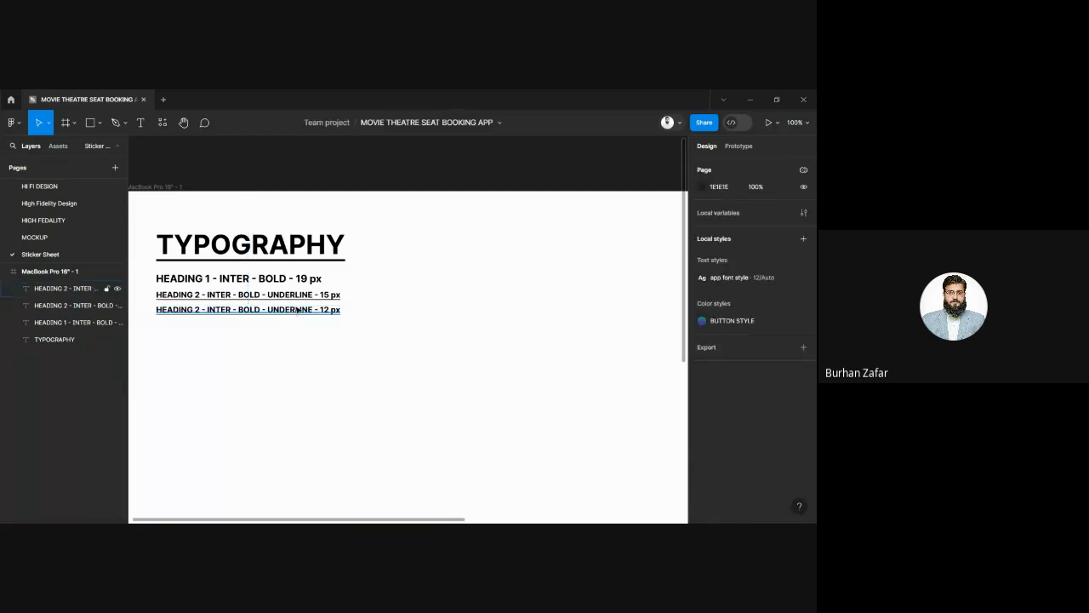
pyautogui.click(298, 311)
pyautogui.click(766, 397)
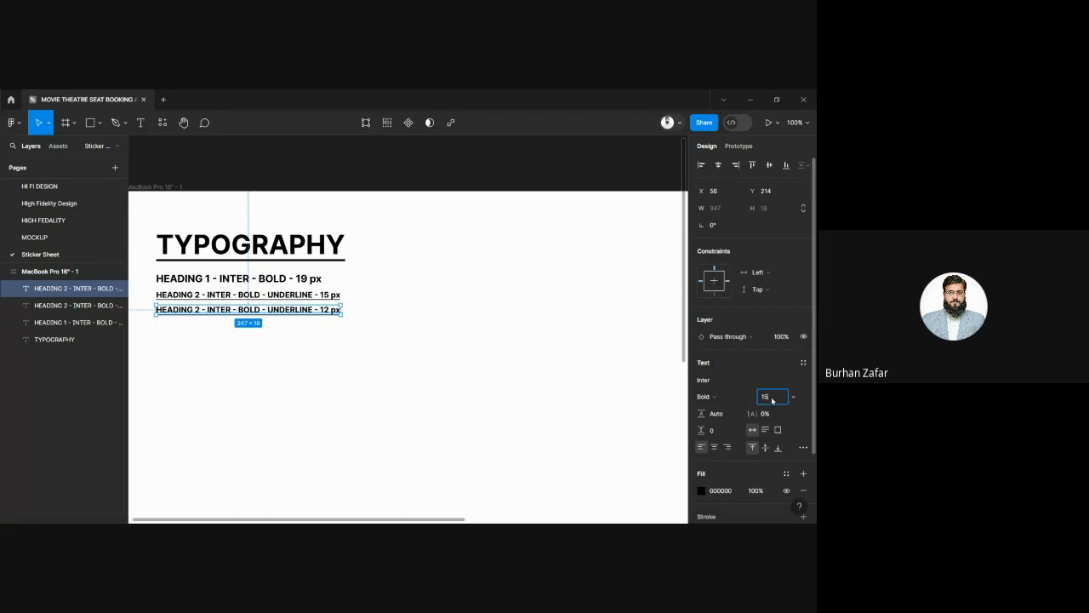
pyautogui.write('12')
pyautogui.press('Return')
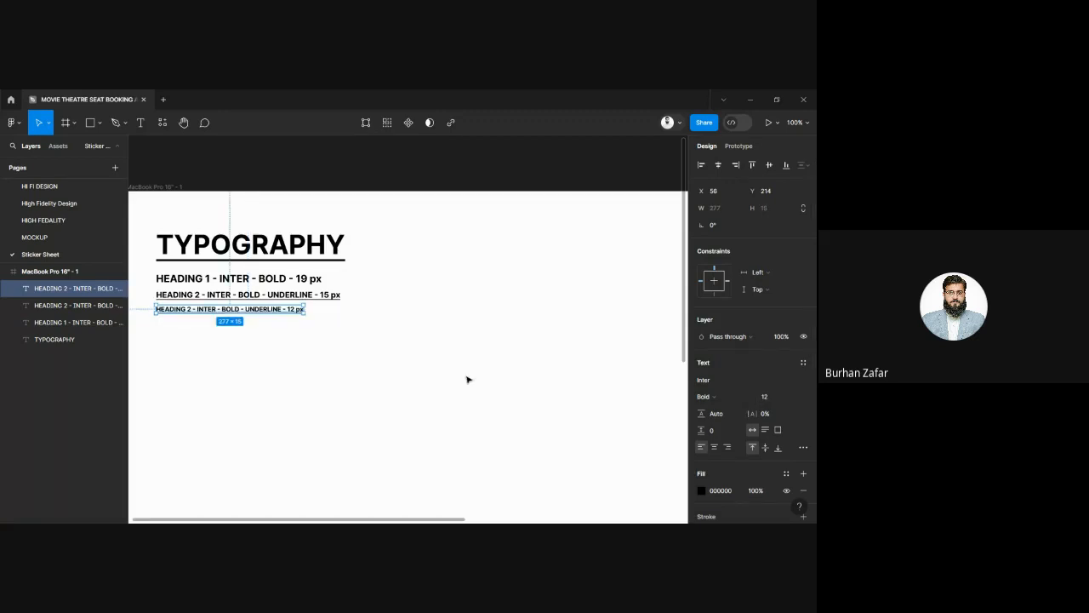
pyautogui.click(309, 385)
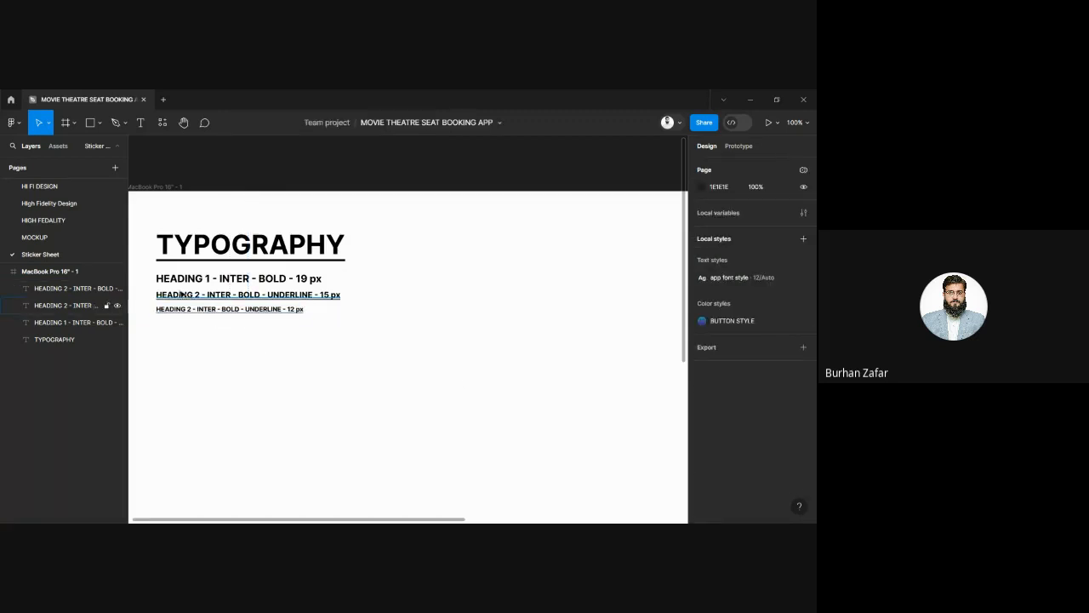
# - On the MOCKUP page, examine the font weight and size of the RULES AND REGULATIONS paragraph under the seat view
pyautogui.click(59, 235)
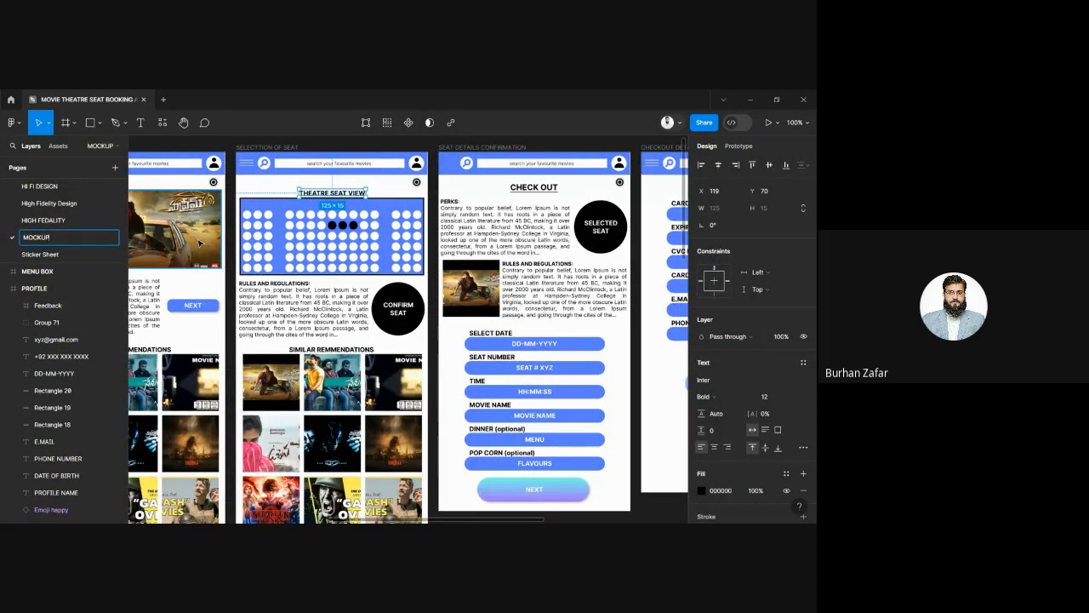
pyautogui.doubleClick(291, 299)
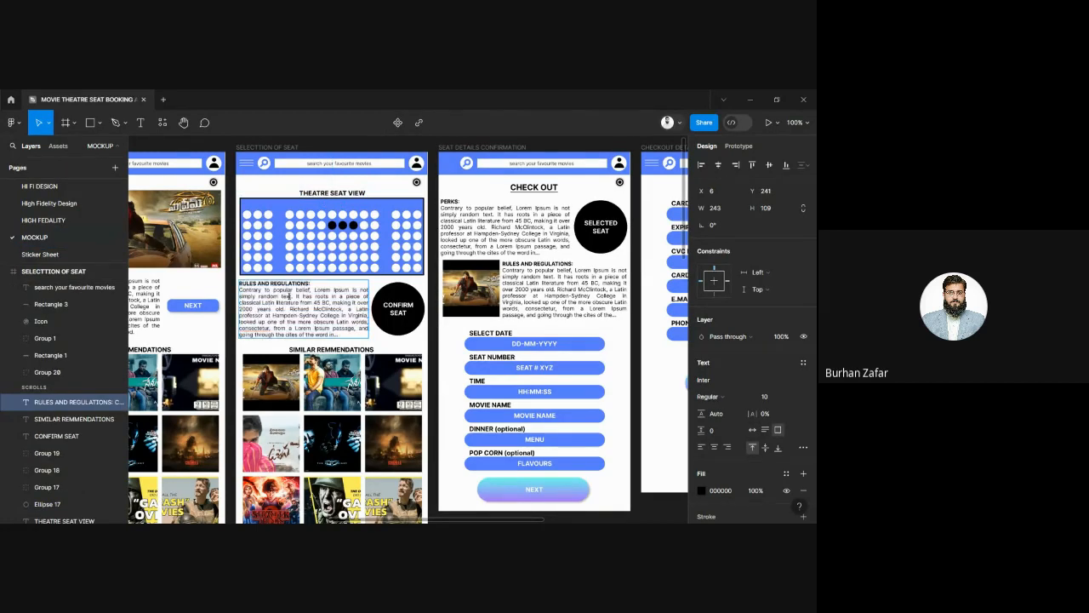
pyautogui.moveTo(291, 296); pyautogui.dragTo(343, 322)
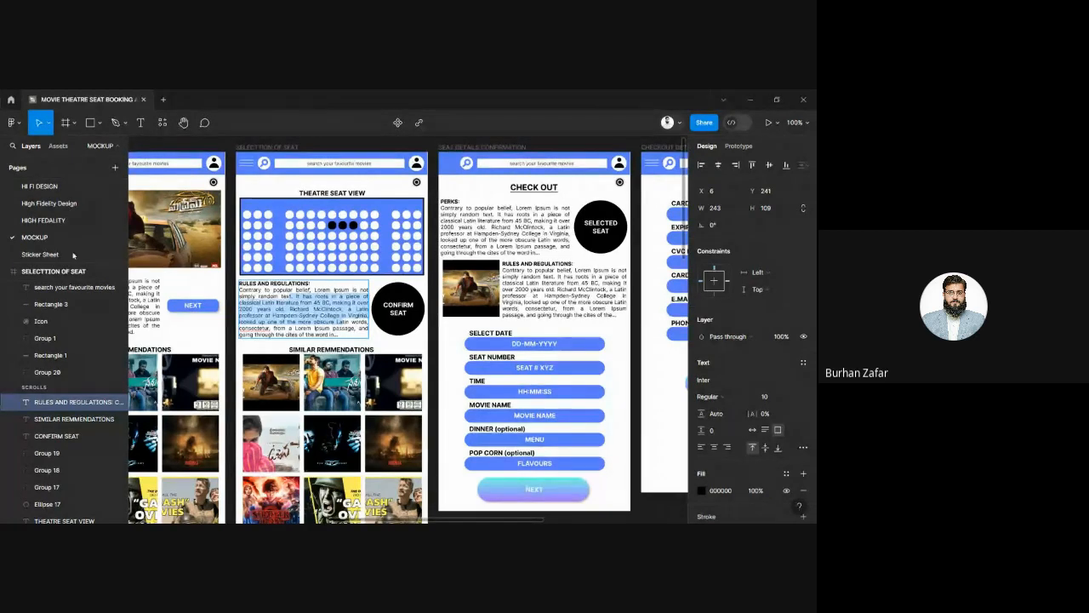
# - On the Sticker Sheet page, duplicate the 12 px heading line and move the copy down to Y 239
pyautogui.click(47, 254)
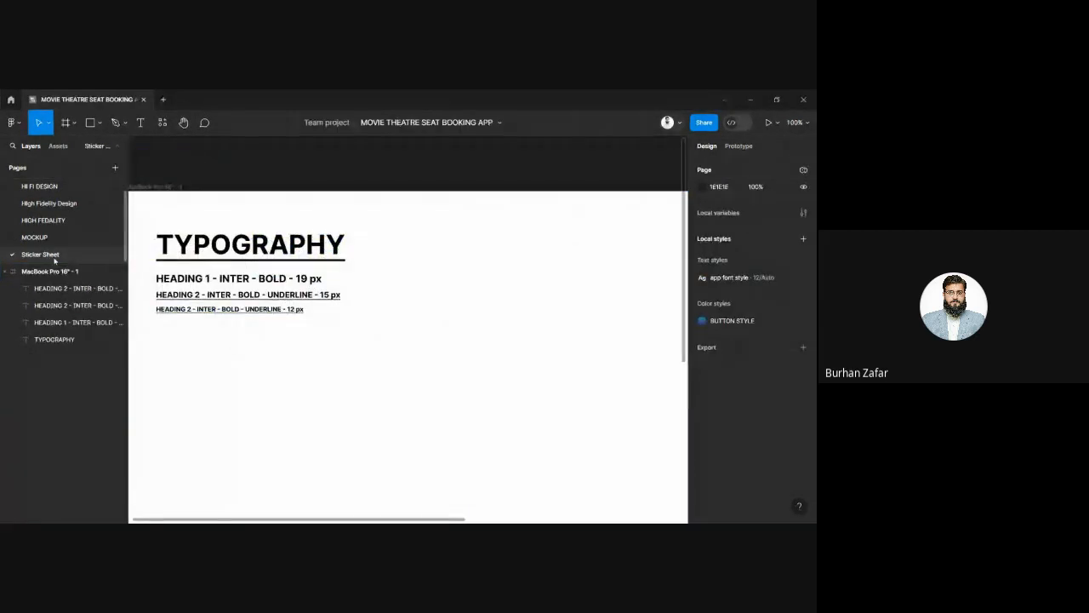
pyautogui.click(202, 312)
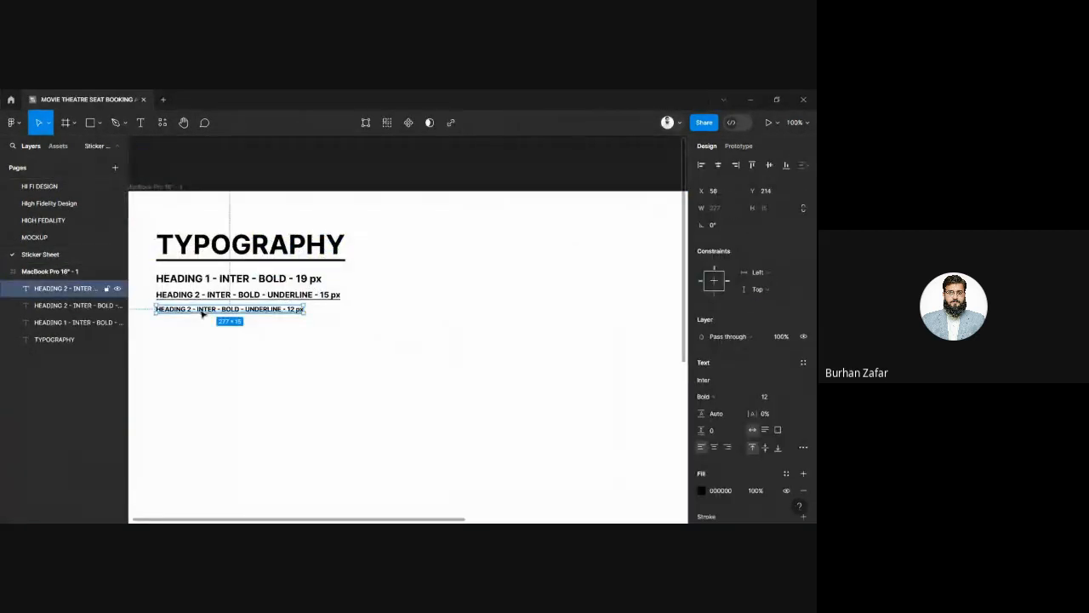
pyautogui.hotkey('ctrl', 'd')
pyautogui.press('Down')
pyautogui.press('Down')
pyautogui.press('Down')
pyautogui.press('Down')
pyautogui.press('Down')
pyautogui.press('Down')
pyautogui.press('Down')
pyautogui.press('Down')
pyautogui.press('Down')
pyautogui.press('Down')
pyautogui.press('Down')
pyautogui.press('Down')
pyautogui.press('Down')
pyautogui.press('Down')
pyautogui.press('Down')
pyautogui.press('Down')
pyautogui.press('Down')
pyautogui.press('Down')
pyautogui.press('Down')
pyautogui.press('Down')
pyautogui.press('Down')
pyautogui.press('Down')
pyautogui.press('Down')
pyautogui.press('Down')
pyautogui.press('Down')
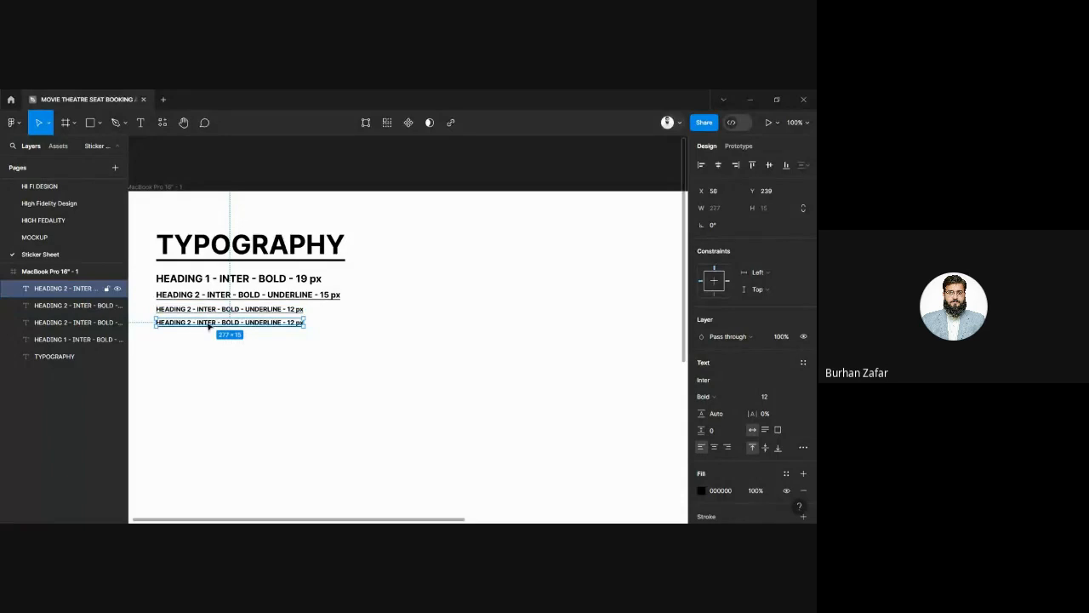
# - Set the new copy's font weight to Regular and its font size to 10
pyautogui.doubleClick(208, 326)
pyautogui.click(713, 398)
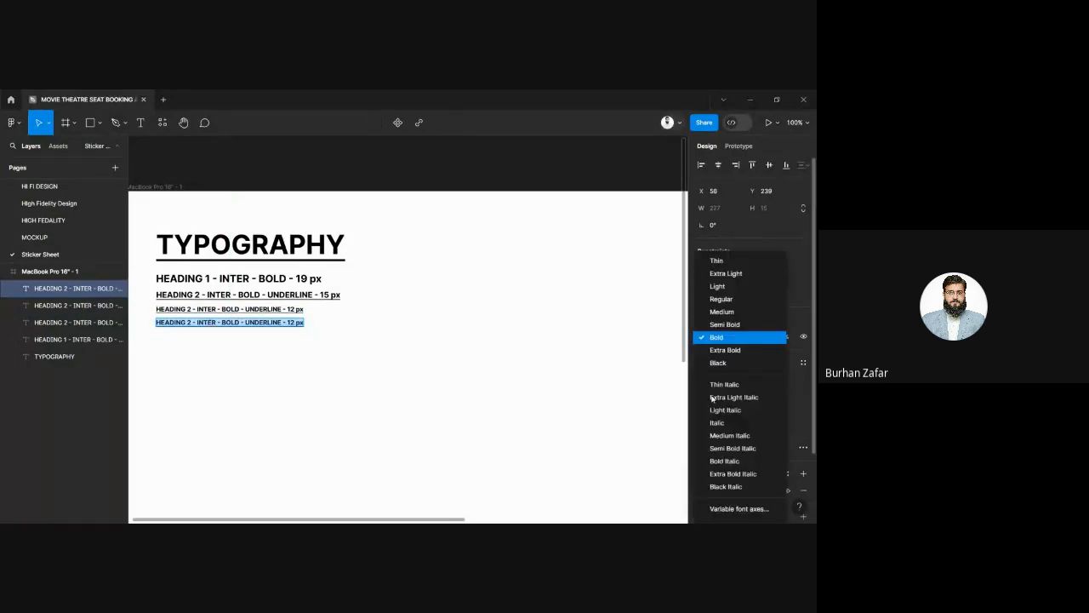
pyautogui.click(719, 302)
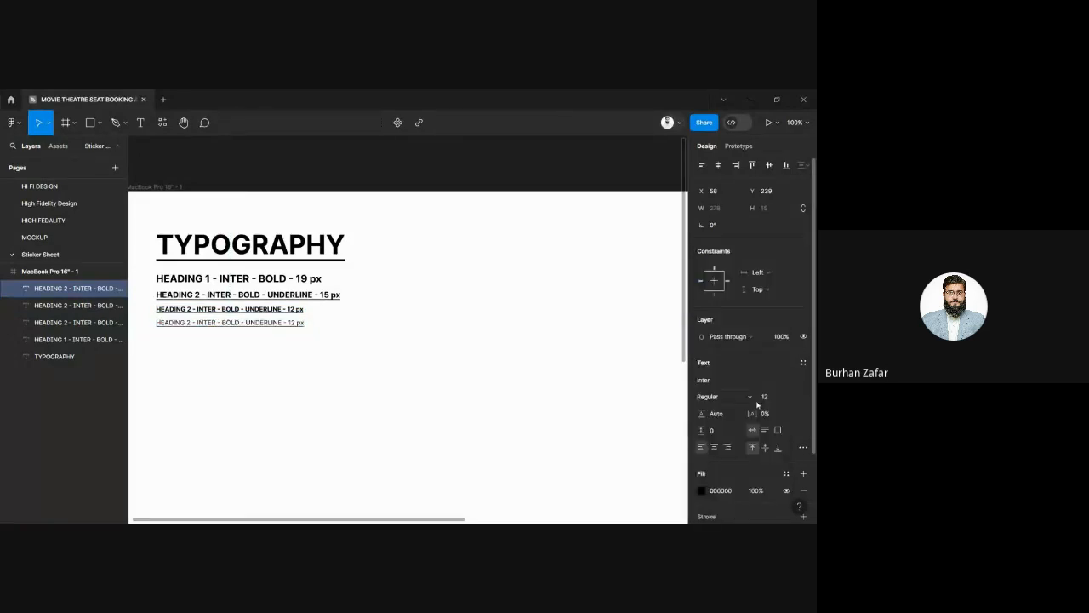
pyautogui.click(769, 400)
pyautogui.write('10')
pyautogui.press('Return')
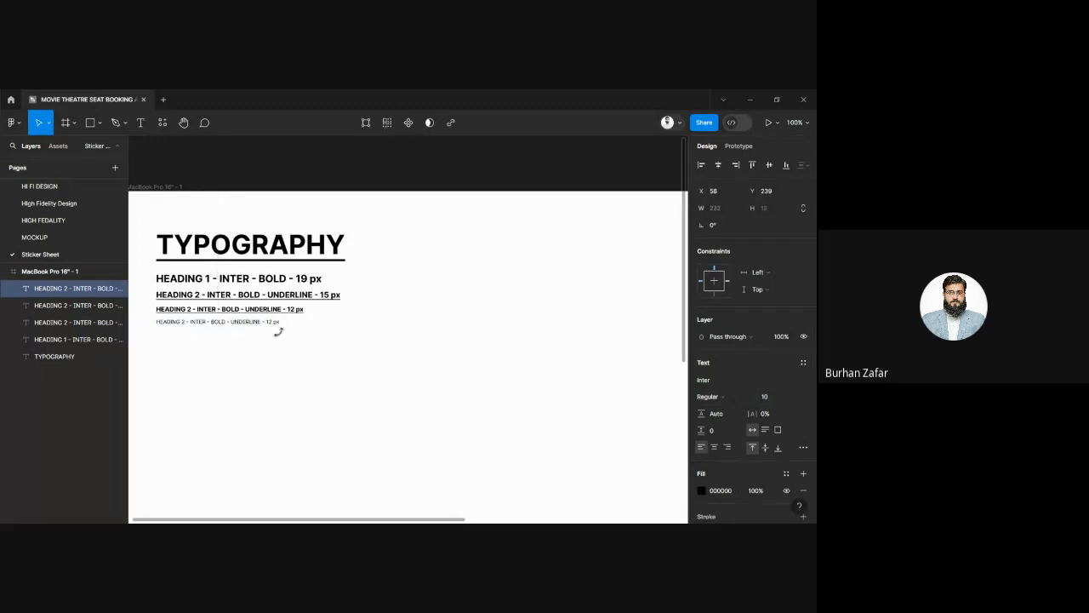
pyautogui.click(300, 347)
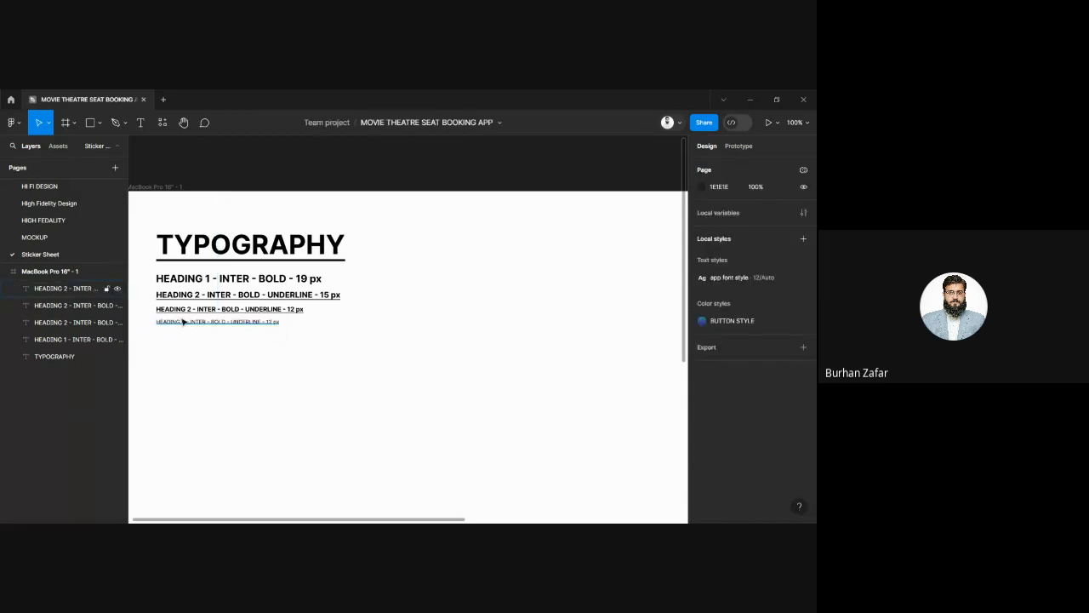
# - Replace "HEADING 2" with "BODY 1" in the text of the size 10 line
pyautogui.doubleClick(181, 322)
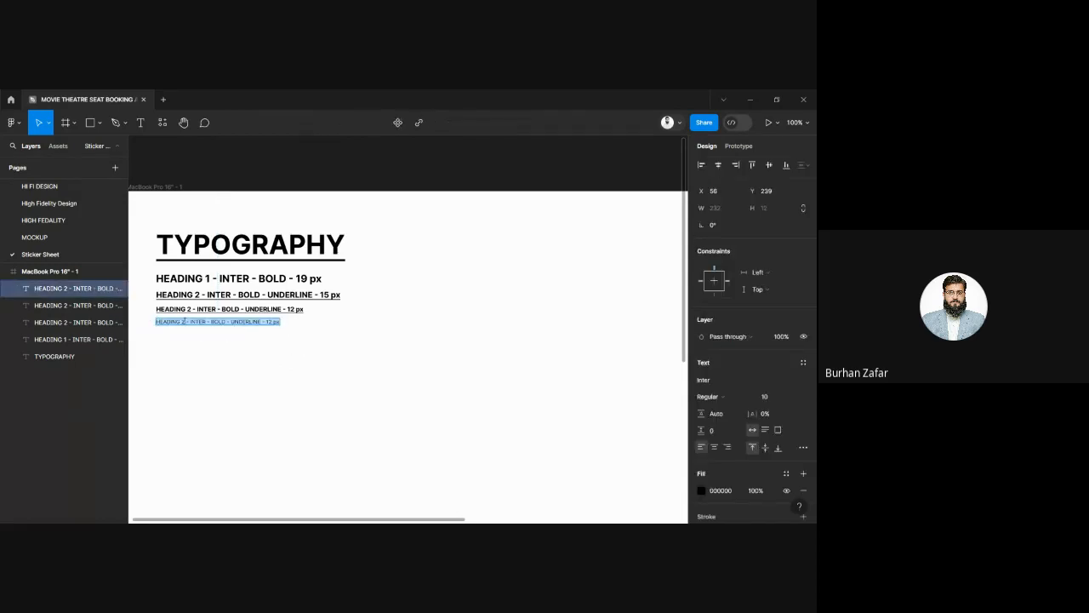
pyautogui.moveTo(184, 321); pyautogui.dragTo(145, 326)
pyautogui.write('BODY 1')
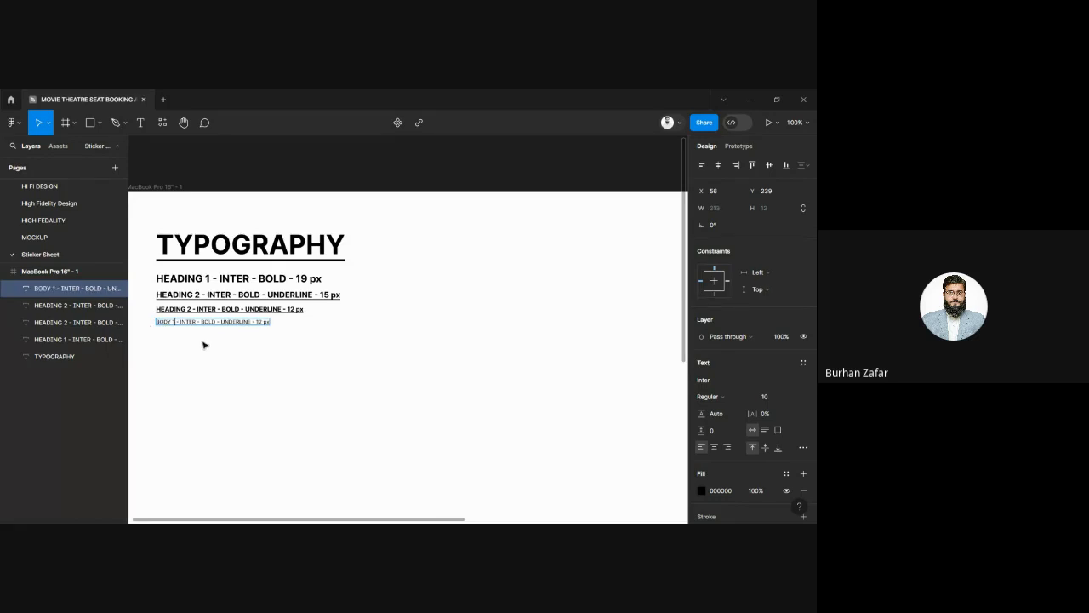
pyautogui.press('Escape')
pyautogui.click(261, 379)
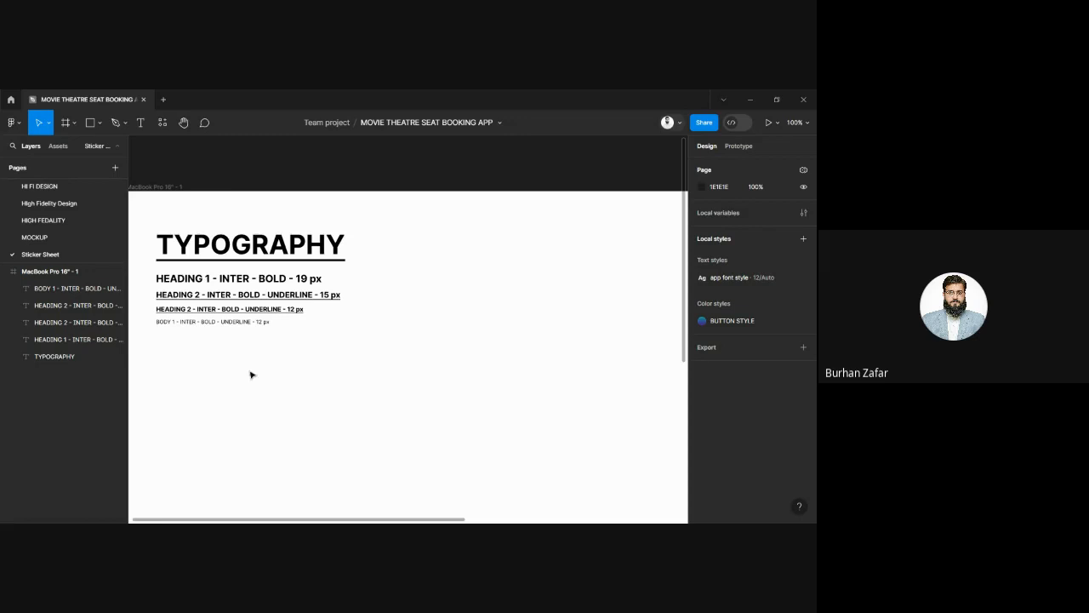
# - On the Sticker Sheet page, duplicate the TYPOGRAPHY heading and place the copy below the BODY 1 line at Y 367
pyautogui.click(34, 237)
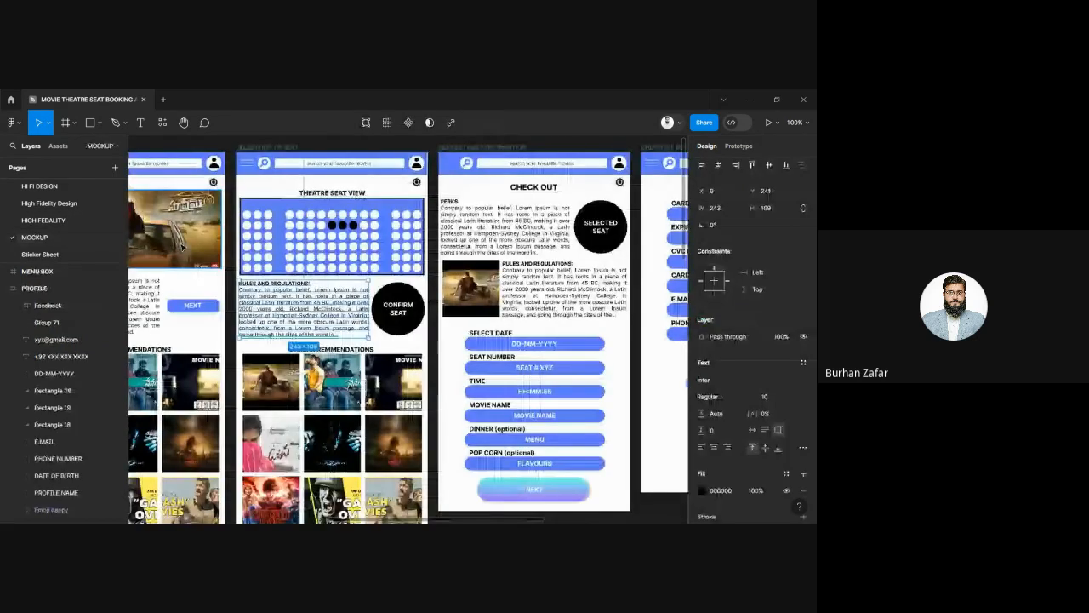
pyautogui.click(51, 254)
pyautogui.click(213, 245)
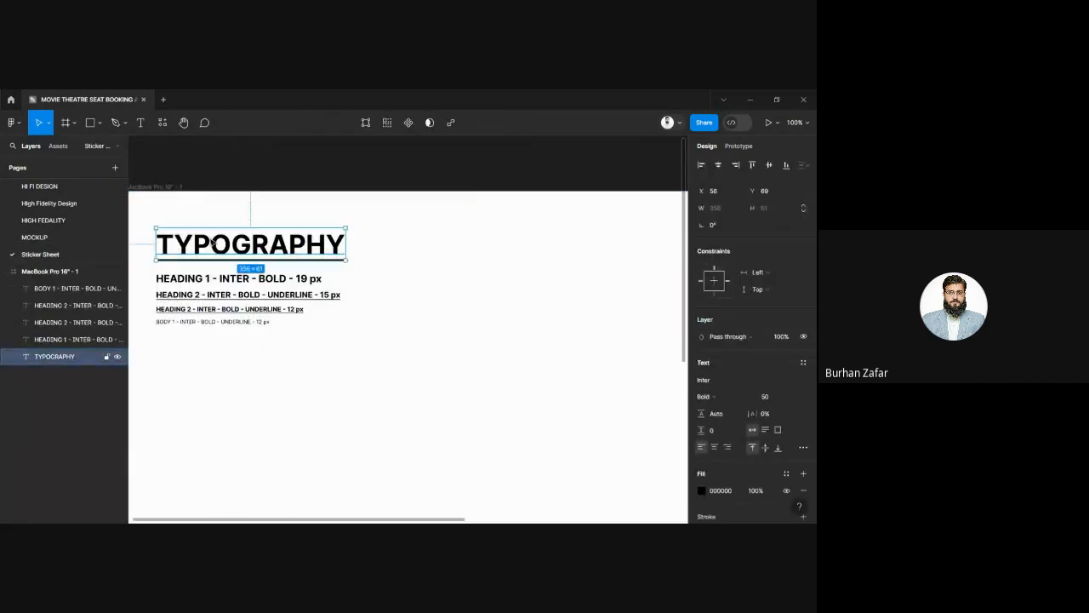
pyautogui.moveTo(213, 245); pyautogui.dragTo(508, 224)
pyautogui.doubleClick(477, 248)
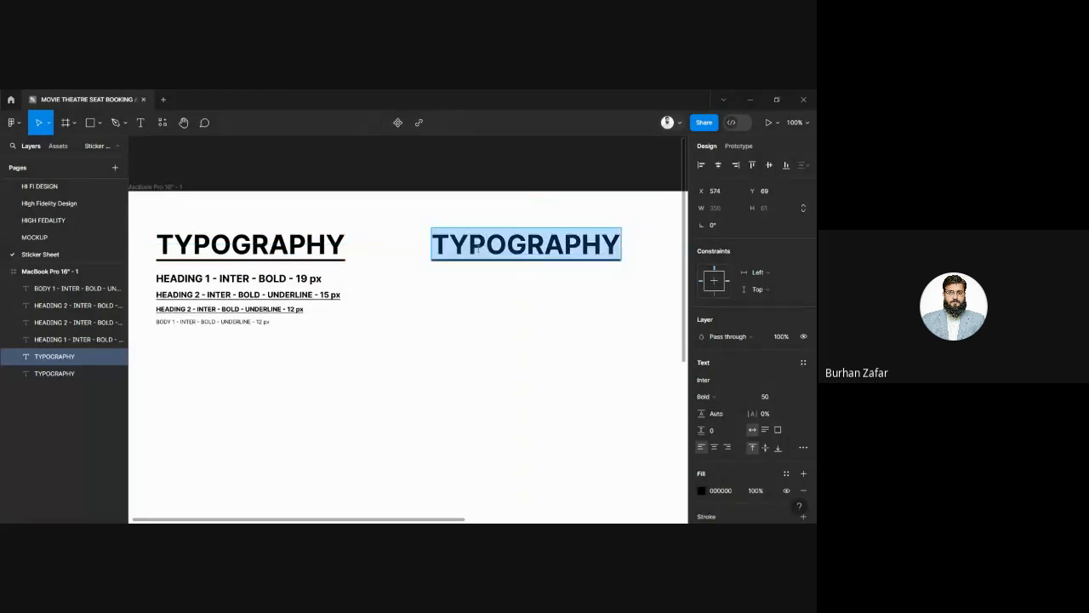
pyautogui.press('Escape')
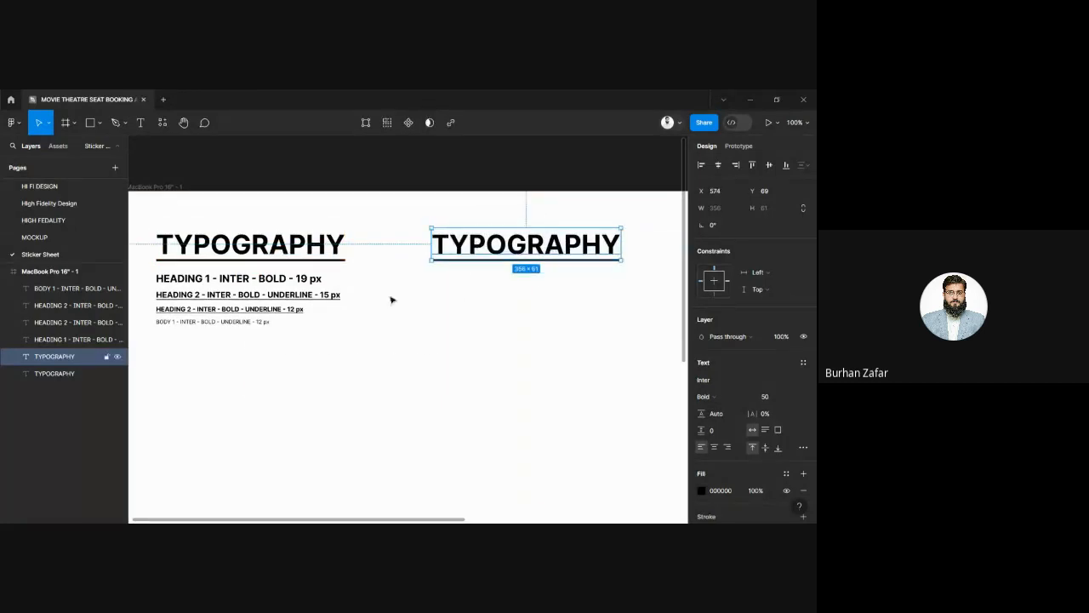
pyautogui.moveTo(480, 245); pyautogui.dragTo(206, 405)
# - Change the duplicated heading's text to "ICONS" and move it up to X 56, Y 307
pyautogui.doubleClick(207, 404)
pyautogui.press('BackSpace')
pyautogui.write('I')
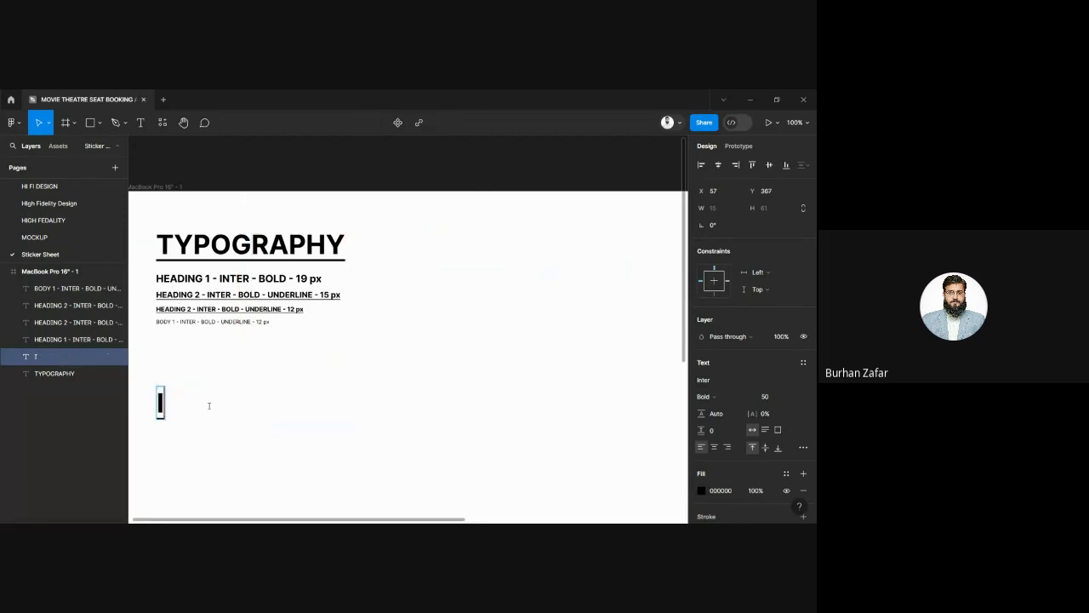
pyautogui.write('CONS')
pyautogui.press('Escape')
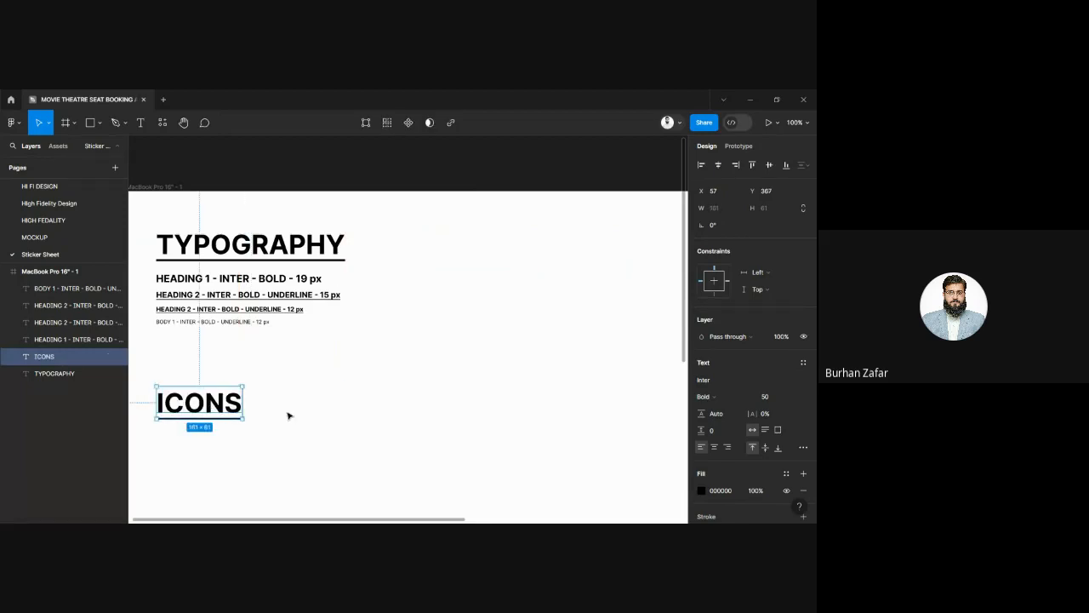
pyautogui.moveTo(220, 402); pyautogui.dragTo(220, 371)
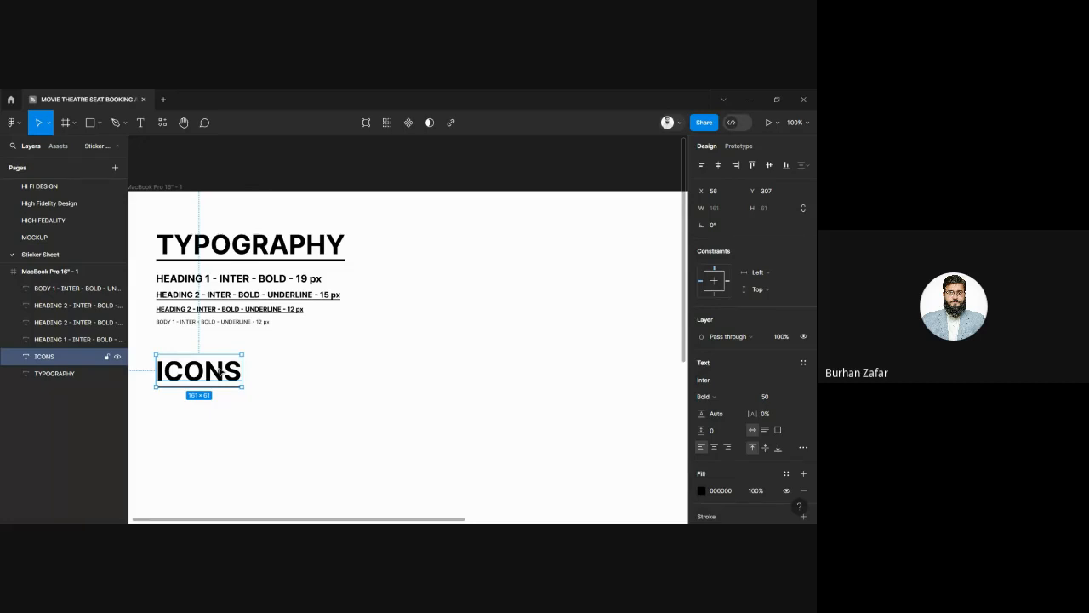
# - Copy the search icon from the MOCKUP page's seat selection header, place it under ICONS on the Sticker Sheet and enlarge it to 46 × 46
pyautogui.click(53, 238)
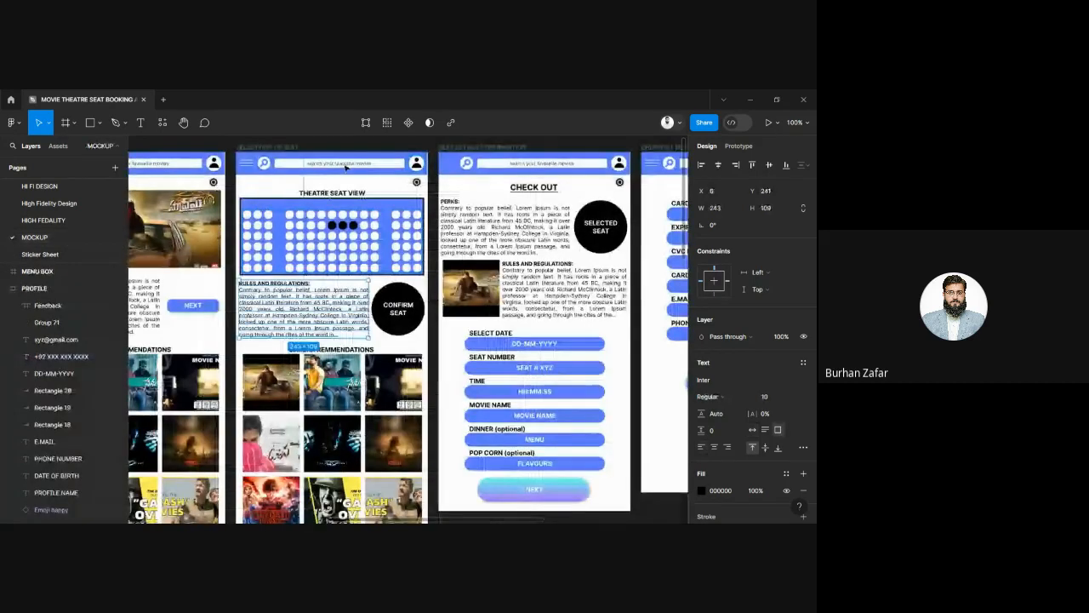
pyautogui.click(265, 164)
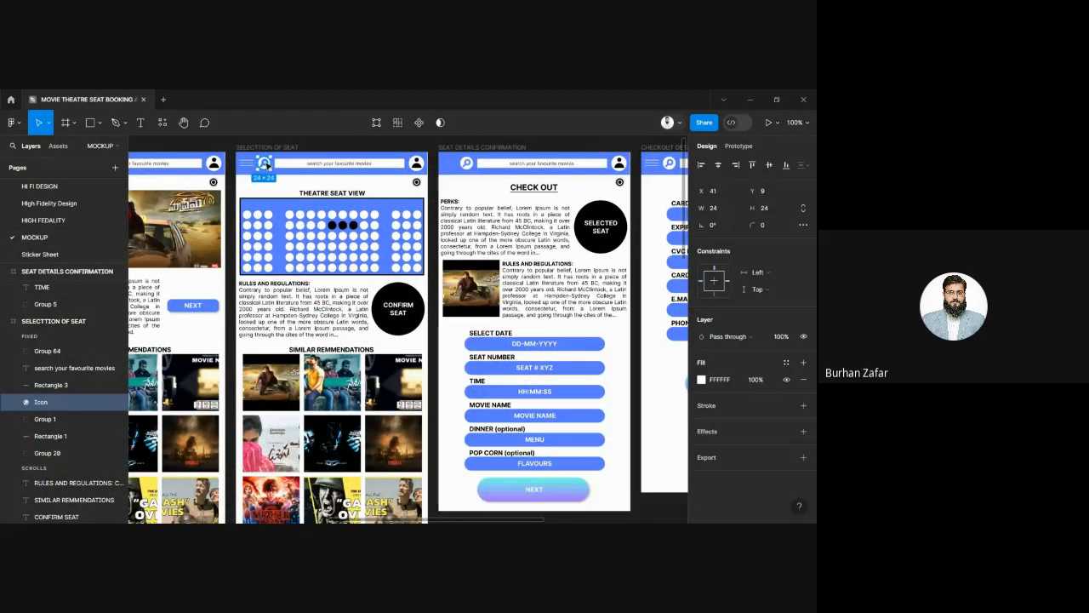
pyautogui.click(55, 255)
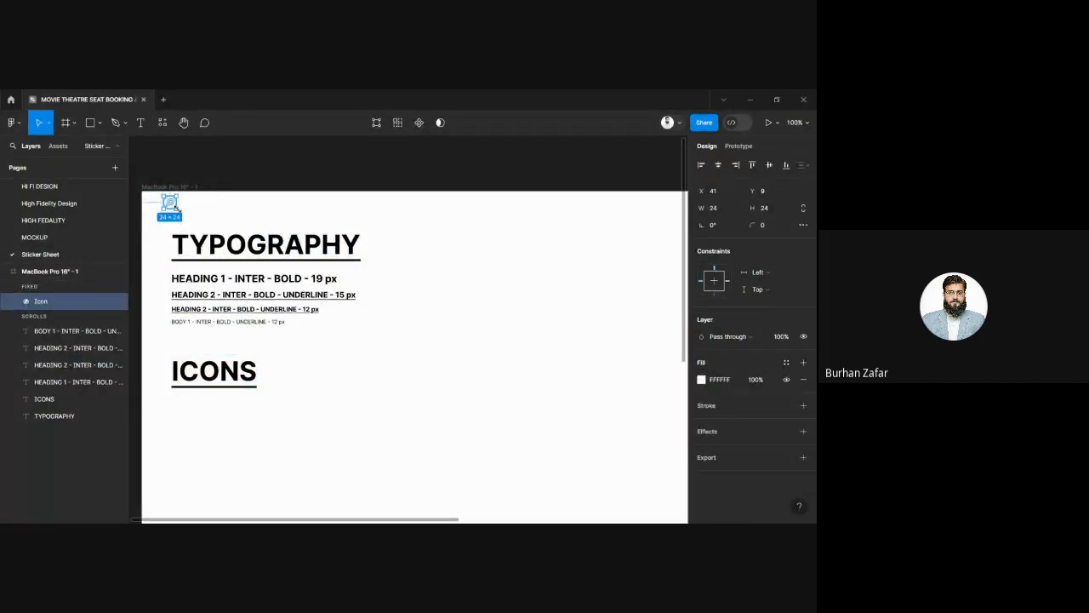
pyautogui.moveTo(177, 209); pyautogui.dragTo(193, 422)
pyautogui.click(234, 419)
pyautogui.click(185, 413)
# - Copy the fill colour 597DFF from the seat view rectangle on the MOCKUP page and apply it to the Sticker Sheet's search icon
pyautogui.click(65, 234)
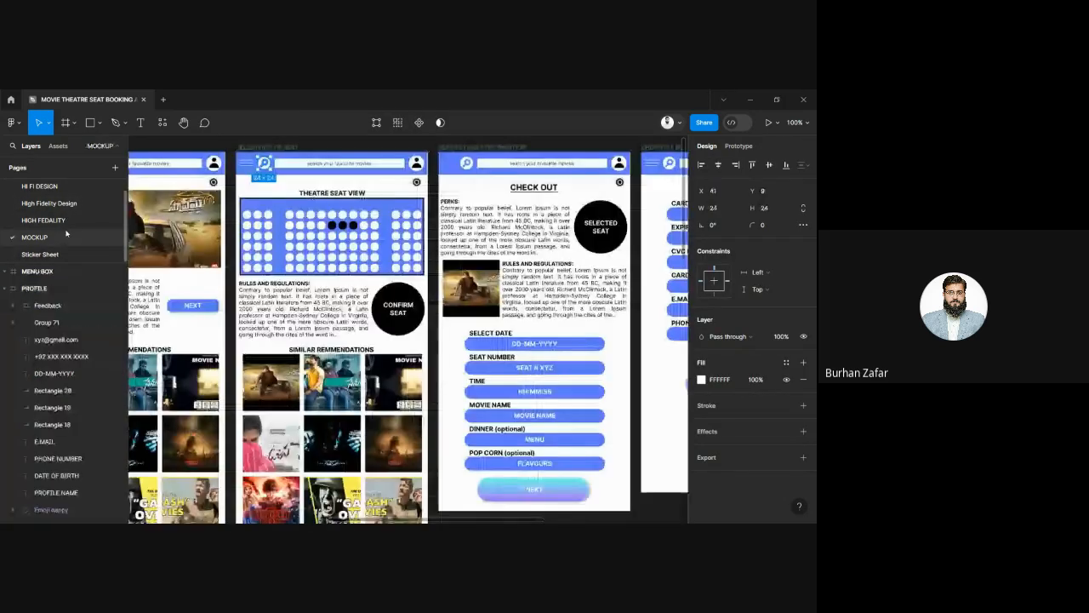
pyautogui.click(280, 210)
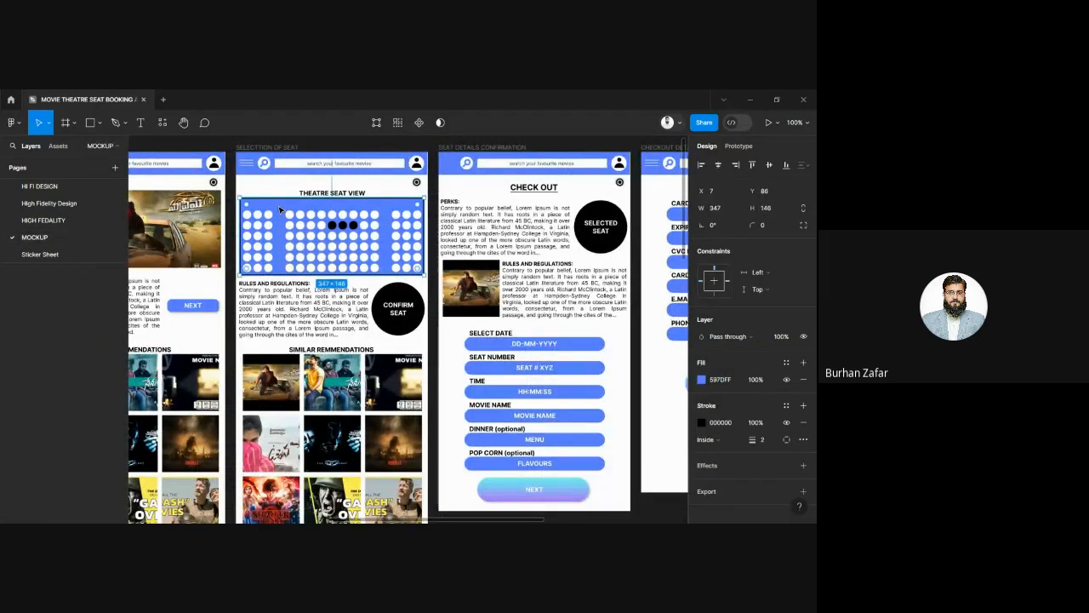
pyautogui.click(726, 383)
pyautogui.hotkey('ctrl', 'c')
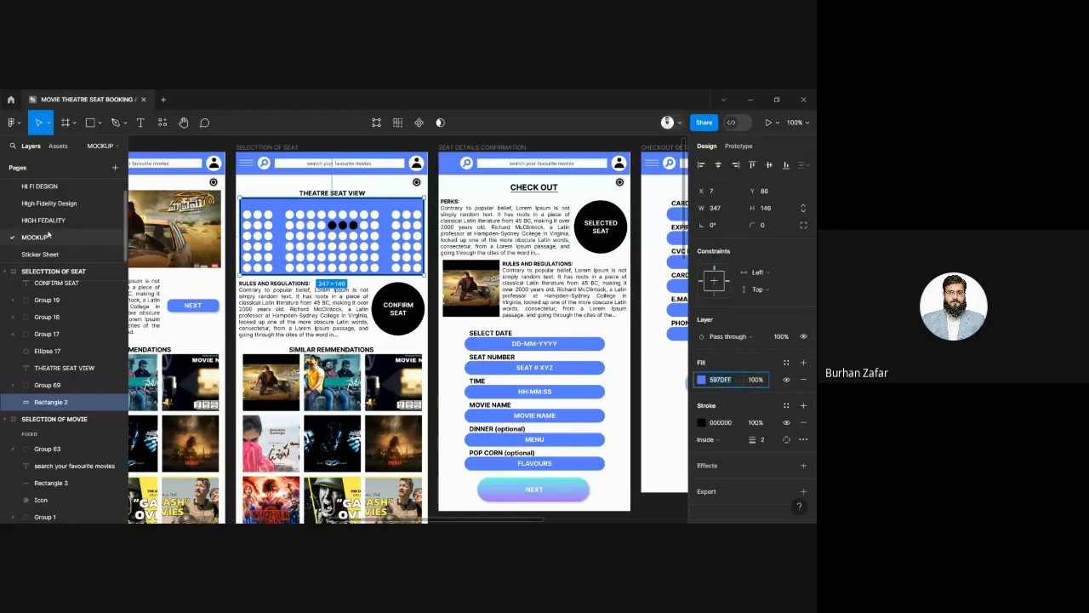
pyautogui.click(39, 254)
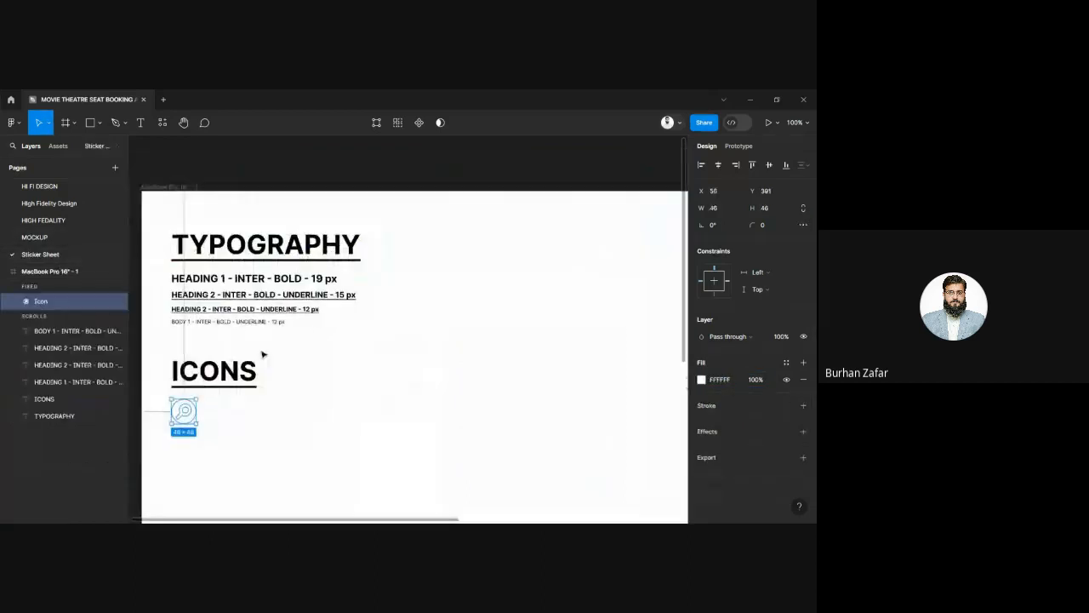
pyautogui.click(189, 413)
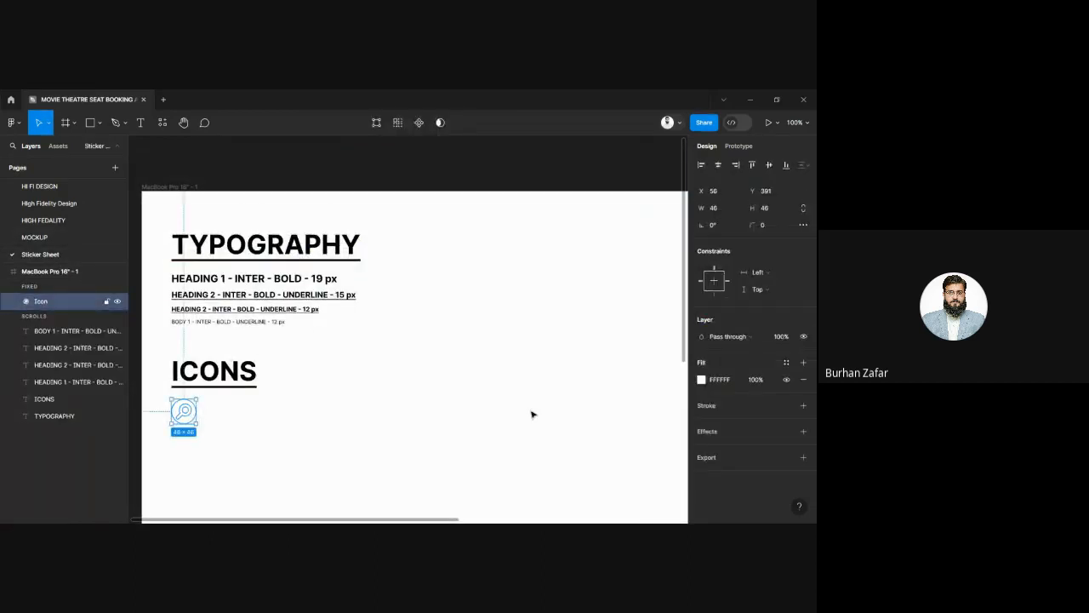
pyautogui.click(721, 379)
pyautogui.hotkey('ctrl', 'v')
pyautogui.press('Return')
pyautogui.click(333, 411)
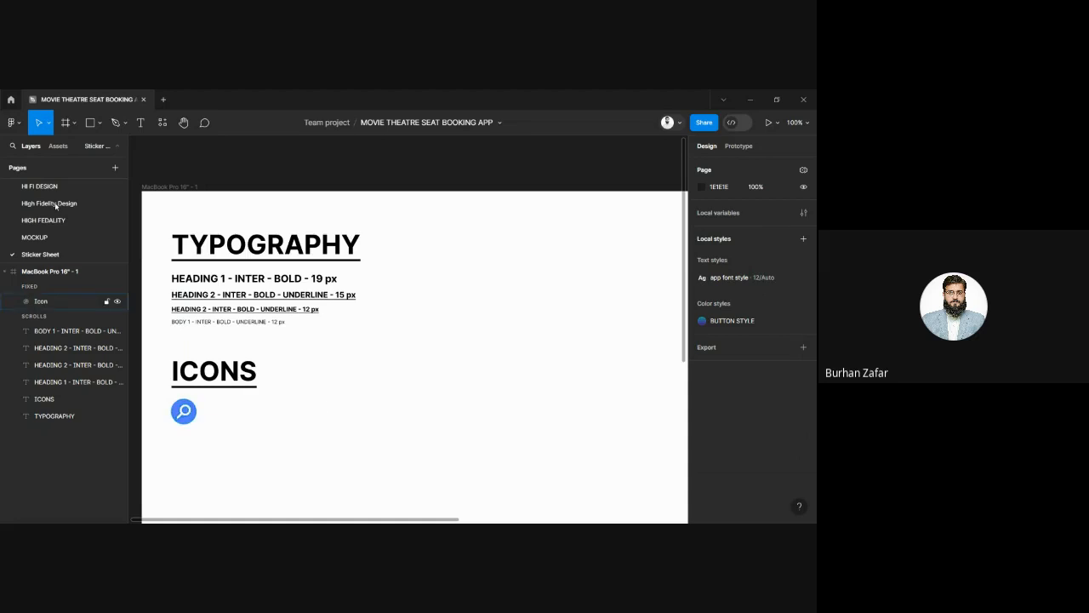
# - Copy the menu icon from the MOCKUP page's seat selection header, place it beside the search icon on the Sticker Sheet and enlarge it to 93.6 × 36
pyautogui.click(73, 238)
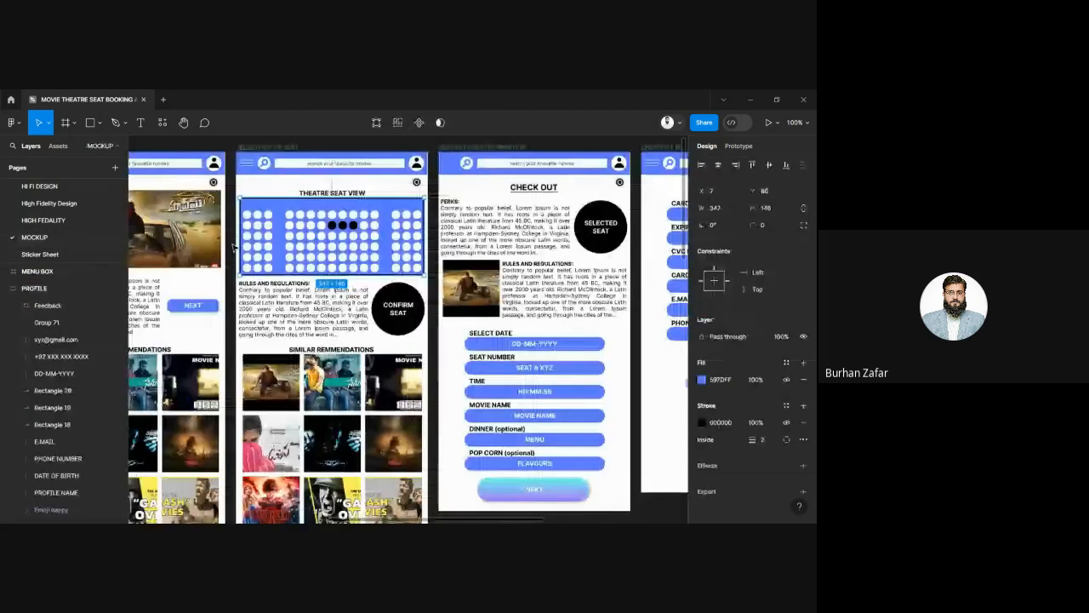
pyautogui.click(250, 167)
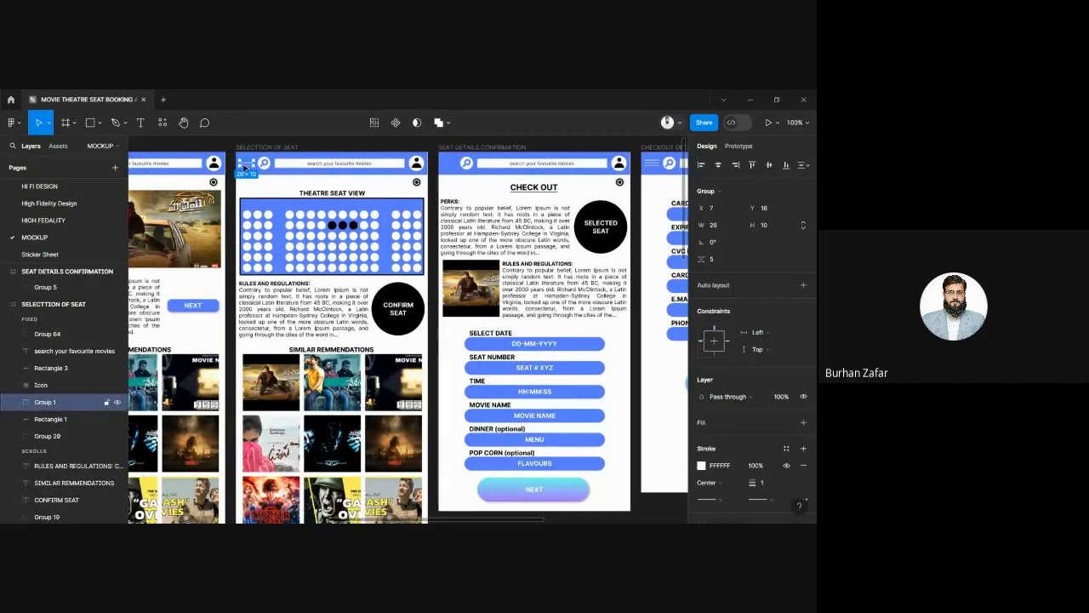
pyautogui.click(59, 254)
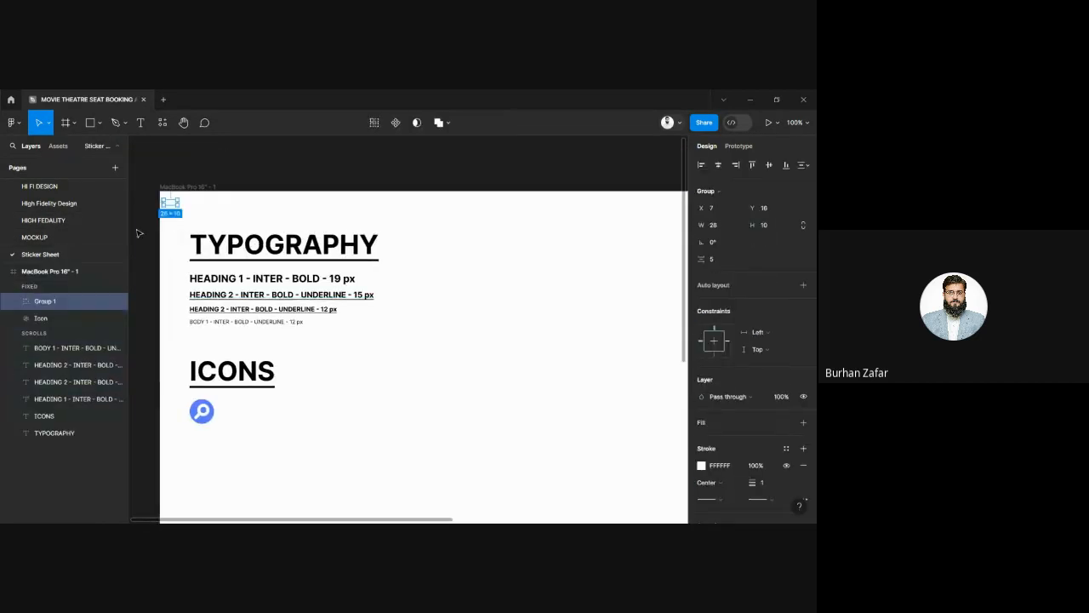
pyautogui.moveTo(177, 206); pyautogui.dragTo(272, 416)
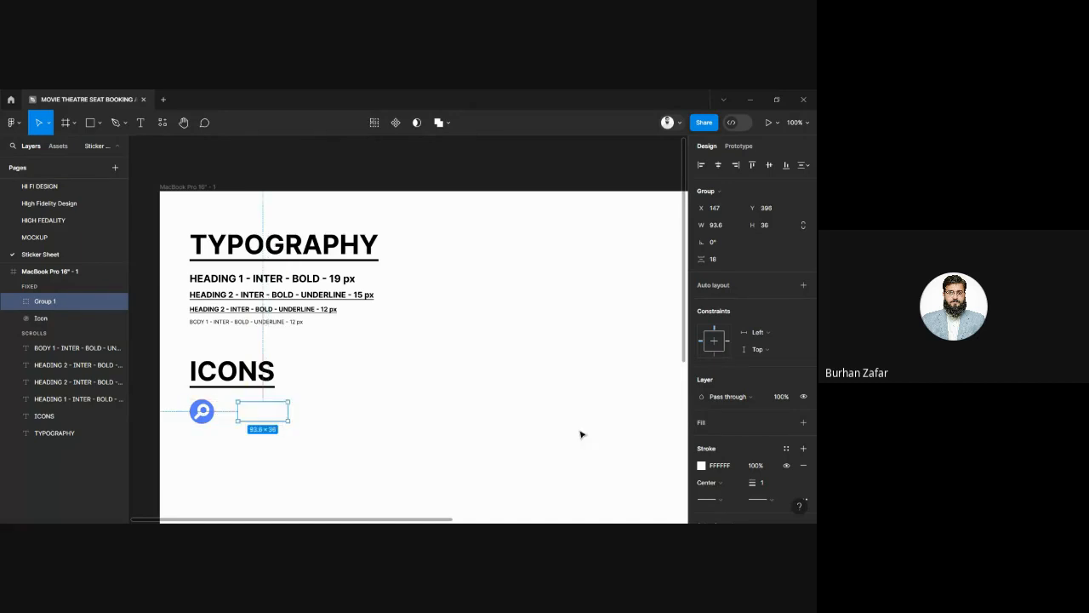
# - Set the menu icon's stroke colour to 597DFF and its stroke weight to 10
pyautogui.click(719, 466)
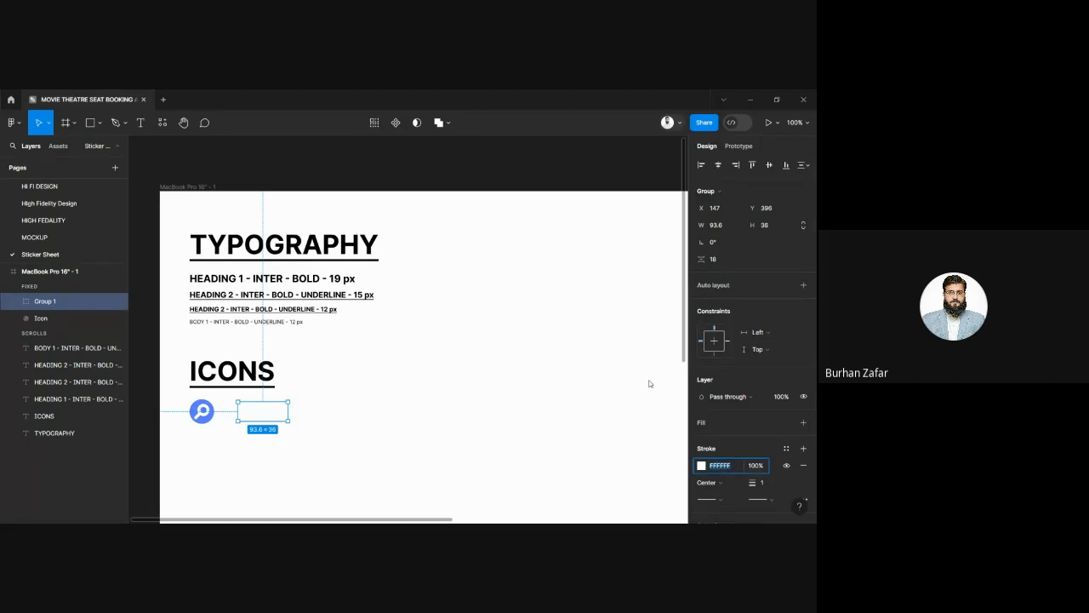
pyautogui.hotkey('ctrl', 'v')
pyautogui.press('Return')
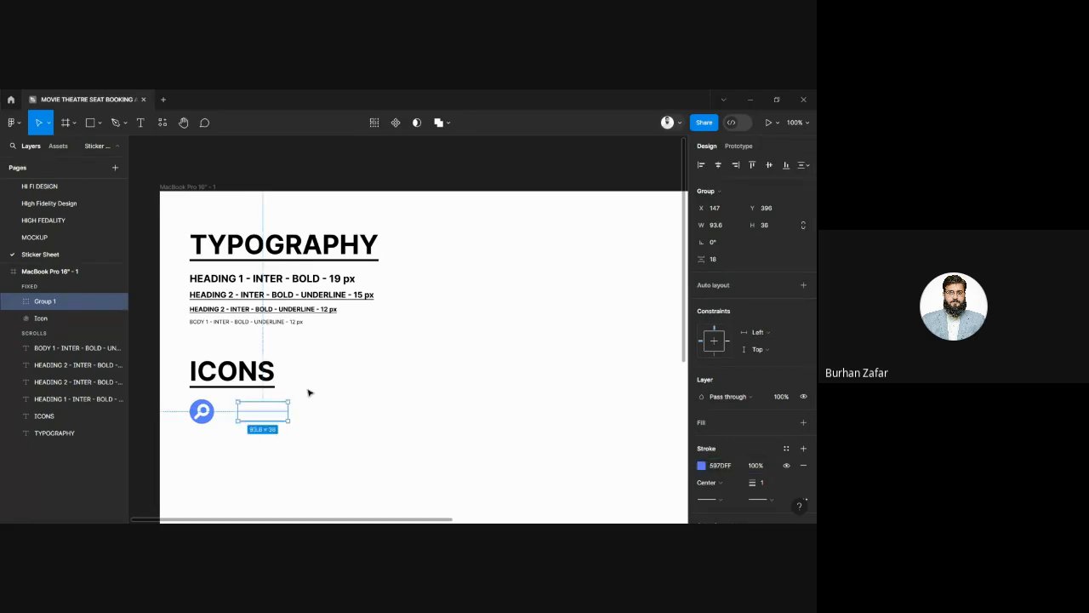
pyautogui.click(764, 486)
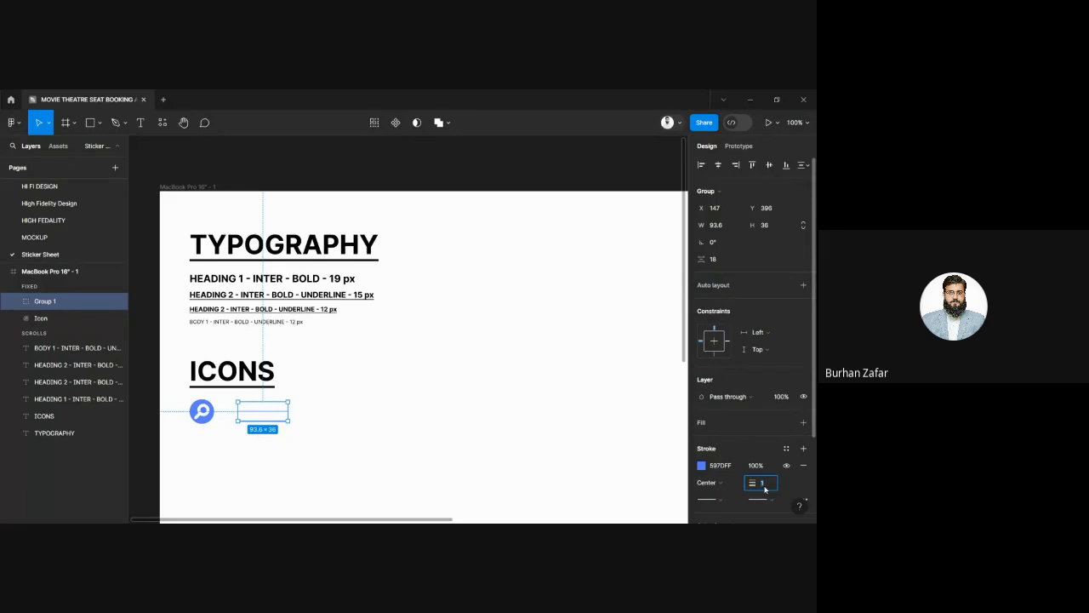
pyautogui.write('10')
pyautogui.press('Return')
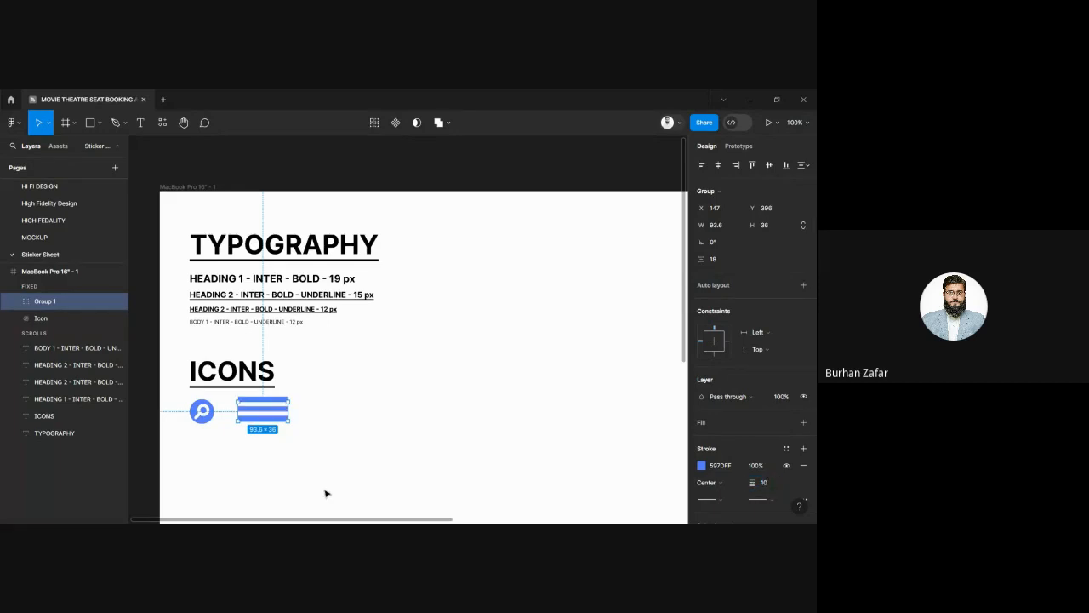
# - Shrink the menu icon to about 60 × 23 with a stroke weight of 5 and move it closer to the search icon
pyautogui.moveTo(289, 399); pyautogui.dragTo(271, 407)
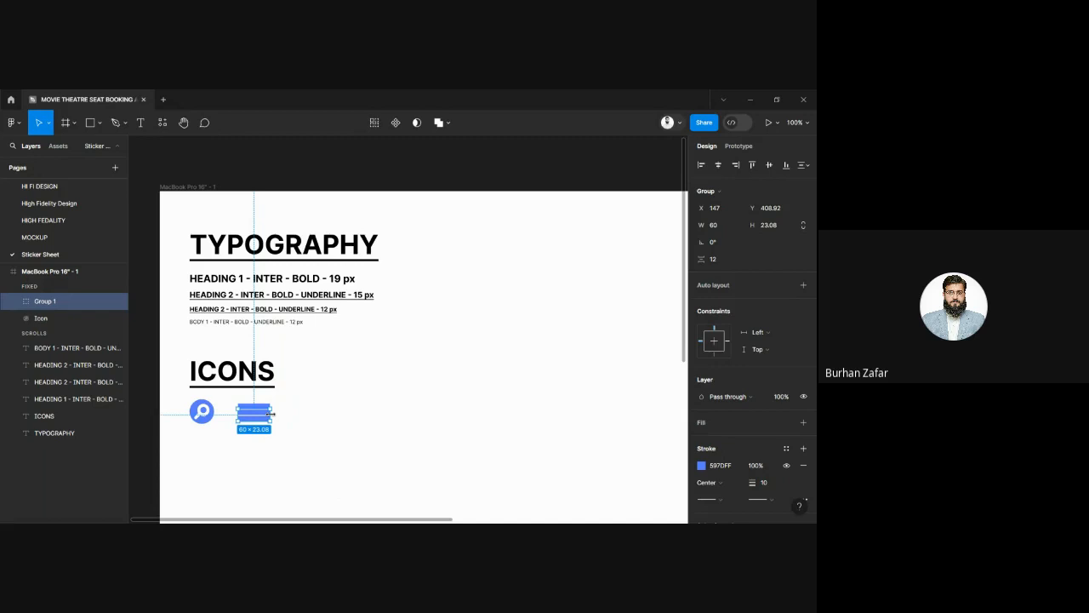
pyautogui.click(764, 484)
pyautogui.write('5')
pyautogui.press('Return')
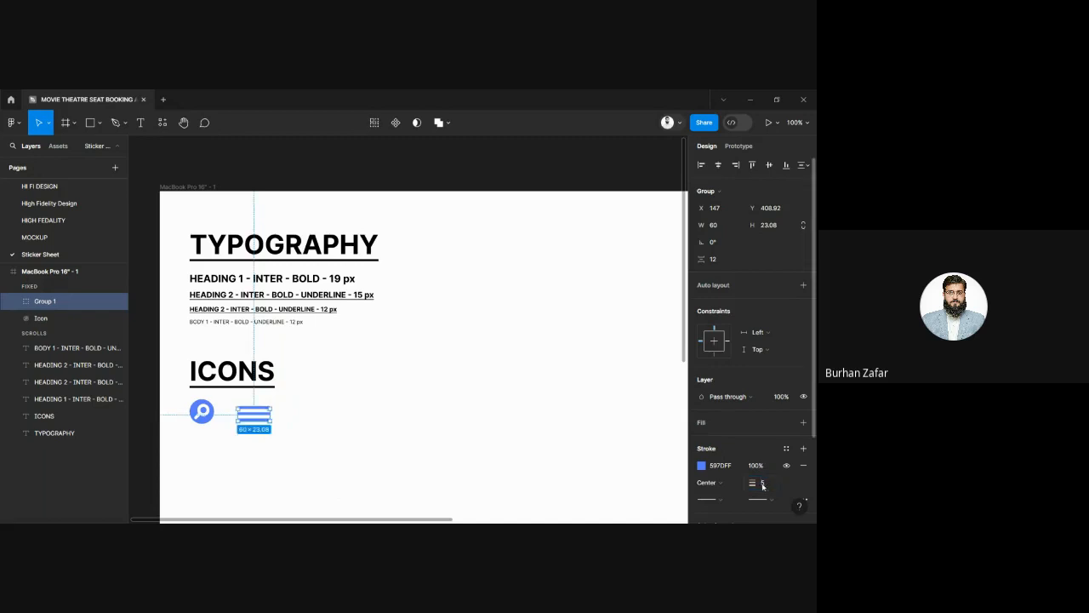
pyautogui.moveTo(262, 406); pyautogui.dragTo(249, 415)
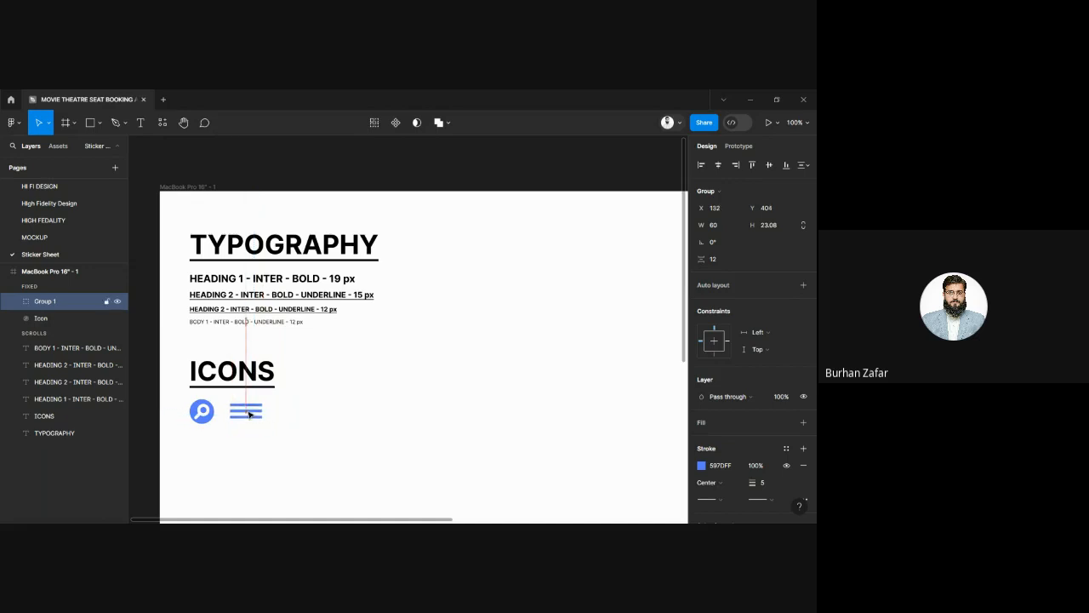
pyautogui.click(345, 415)
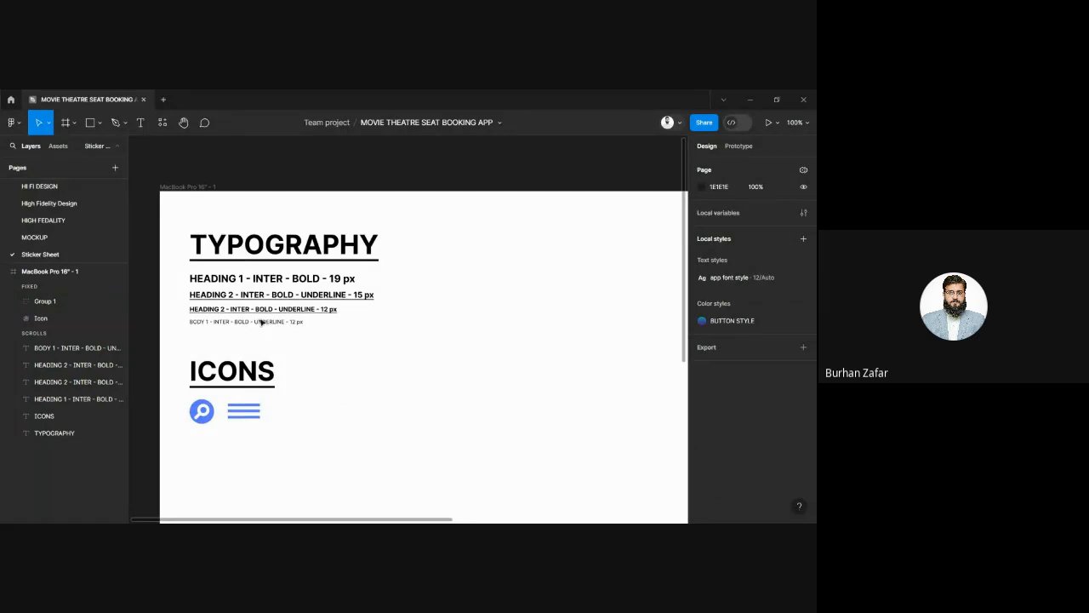
# - Duplicate the ICONS heading below the icons at Y 484 and check the spacing beneath the BODY 1 line
pyautogui.moveTo(250, 381); pyautogui.dragTo(245, 470)
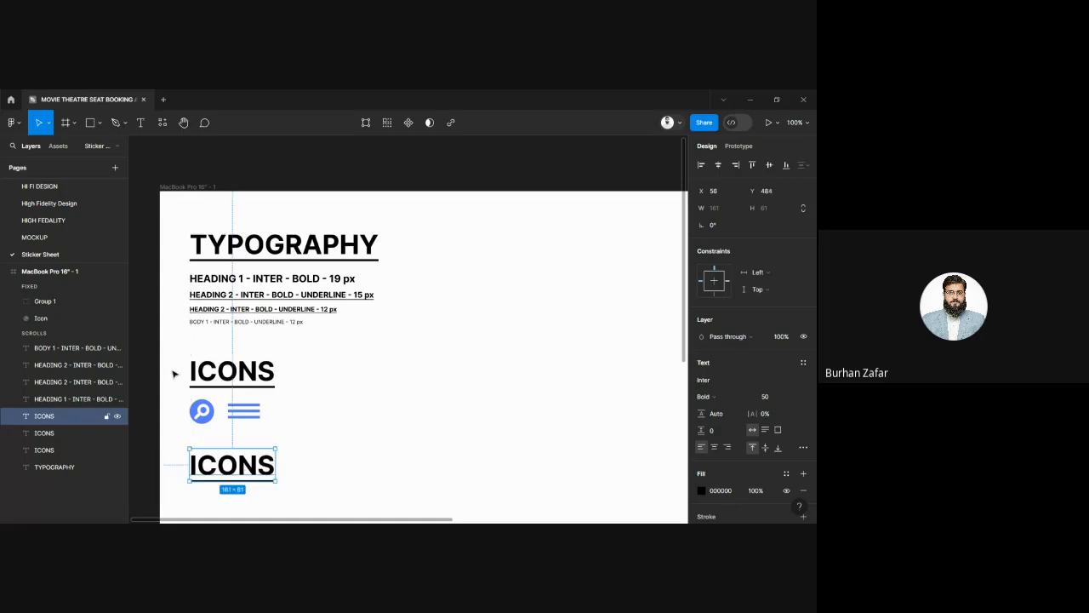
pyautogui.click(246, 322)
pyautogui.press('alt')
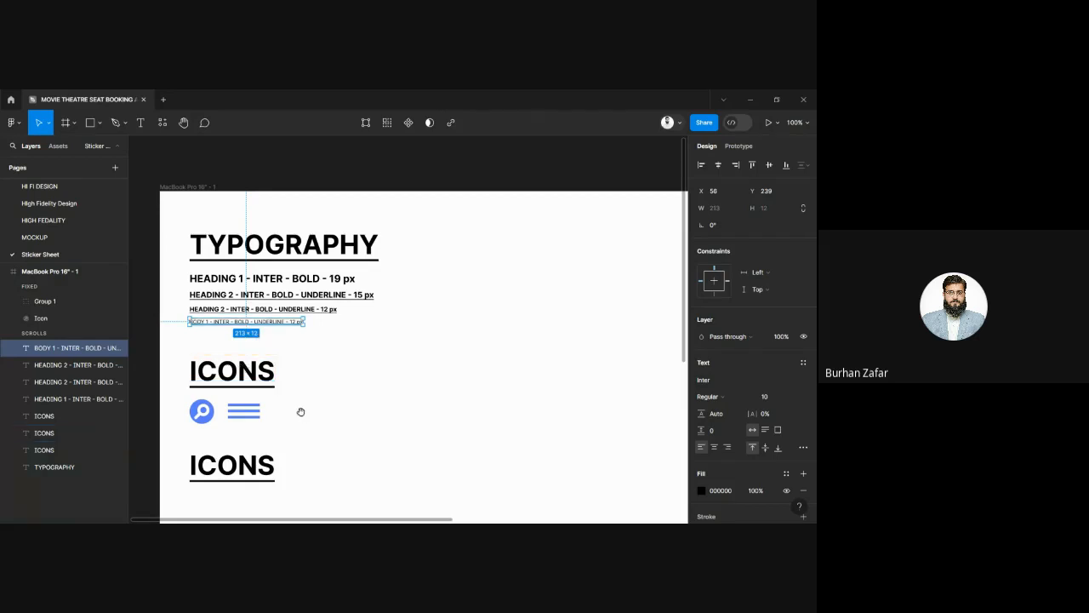
pyautogui.moveTo(299, 411); pyautogui.dragTo(309, 310)
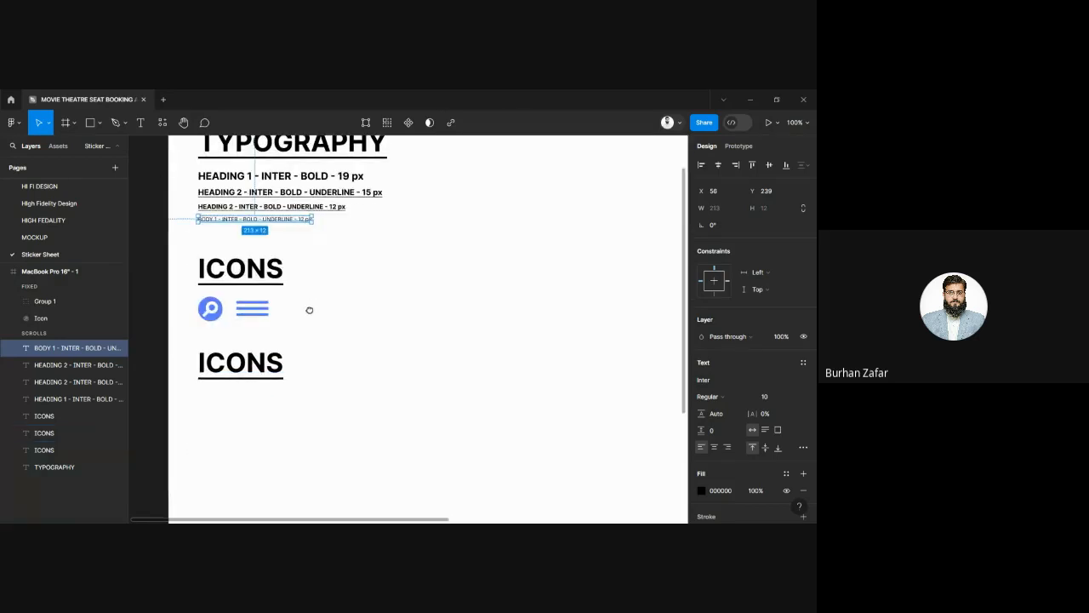
# - Measure the gap under the search icon and nudge the duplicated ICONS heading down to Y 487, leaving 50 px between them
pyautogui.click(217, 319)
pyautogui.press('alt')
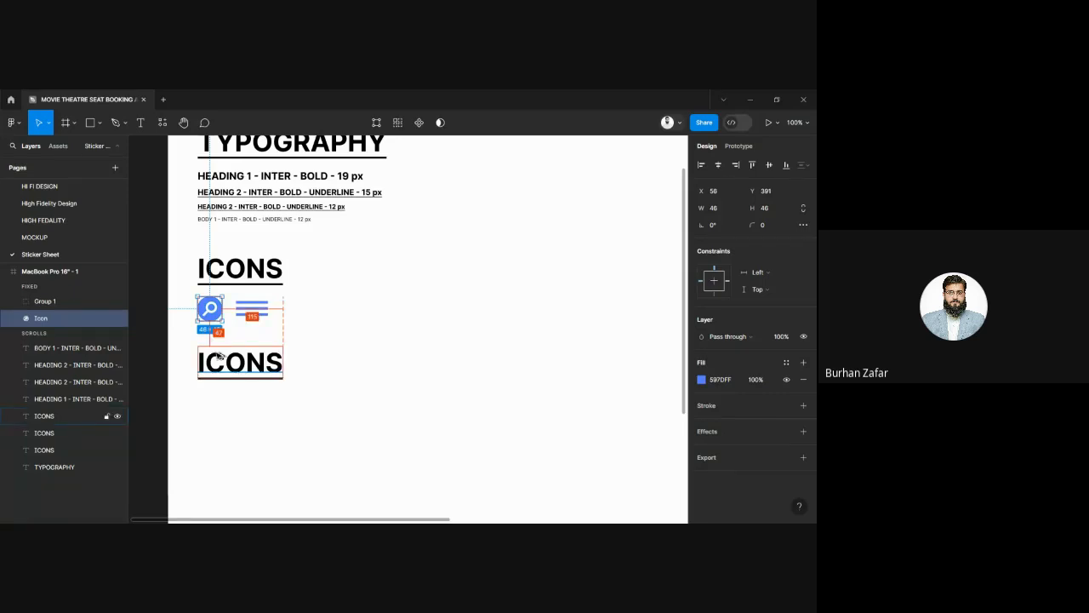
pyautogui.click(219, 356)
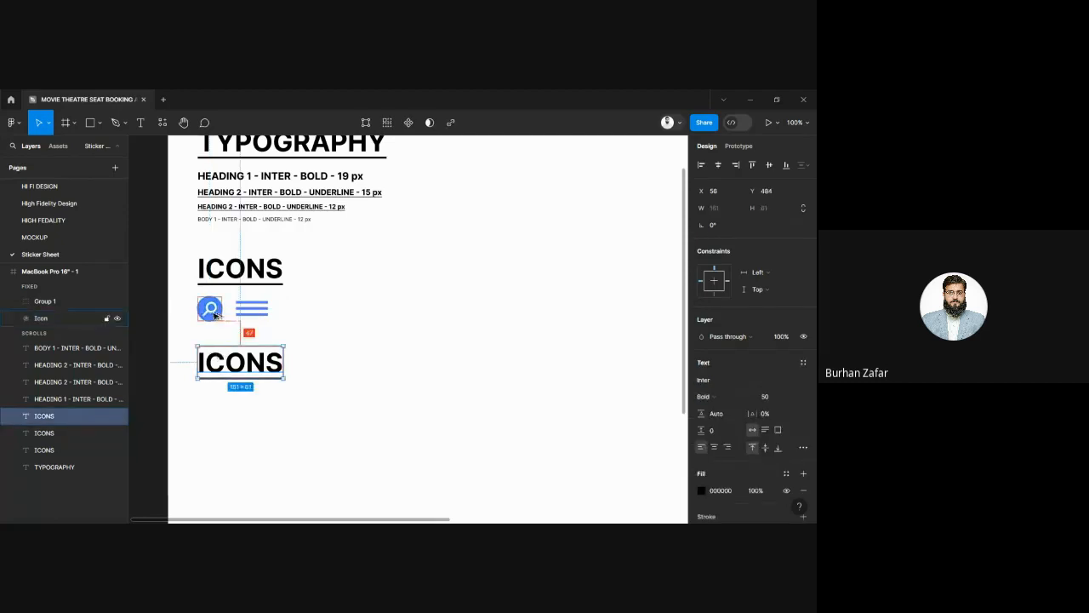
pyautogui.click(215, 317)
pyautogui.click(222, 360)
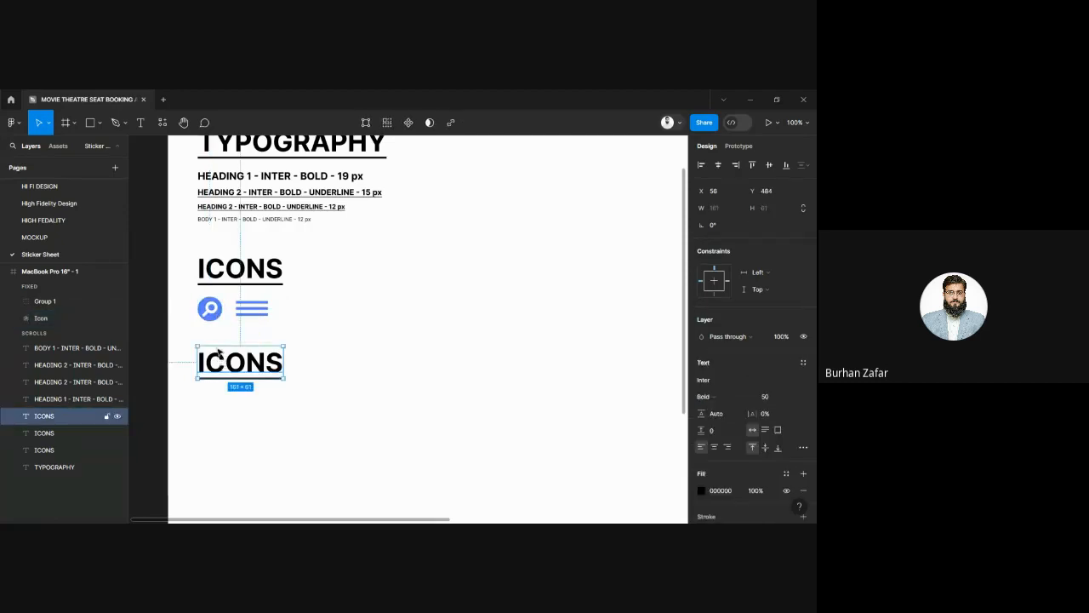
pyautogui.press('alt')
pyautogui.press('Down')
pyautogui.press('Down')
pyautogui.press('Down')
pyautogui.press('Down')
pyautogui.press('Down')
pyautogui.press('Down')
pyautogui.press('Down')
pyautogui.press('Down')
pyautogui.press('Down')
pyautogui.press('Down')
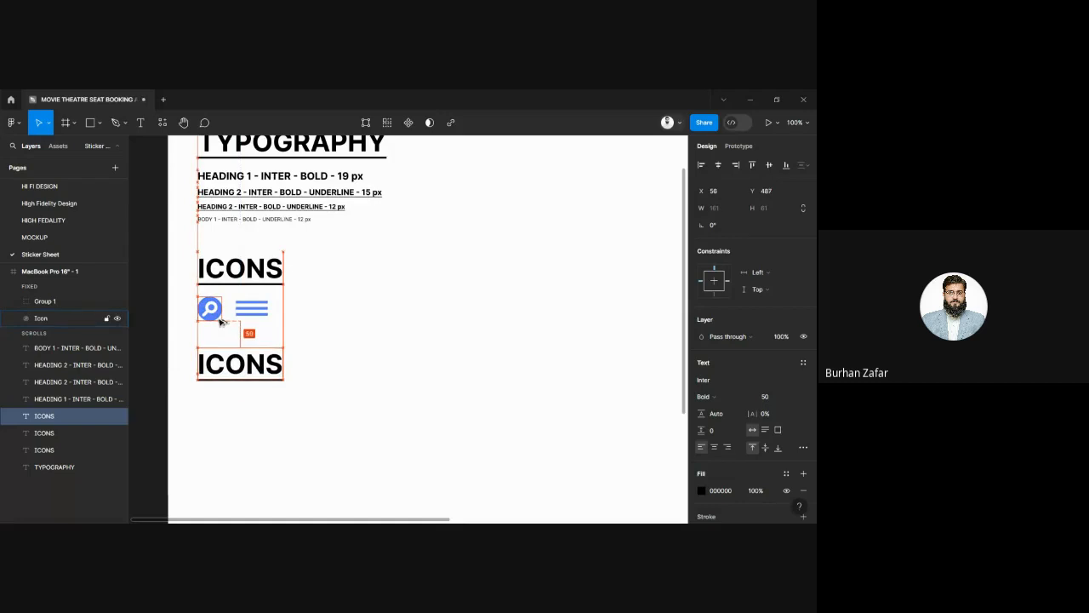
# - Position the duplicated ICONS heading at Y 493 and change its text to COLORS
pyautogui.press('Up')
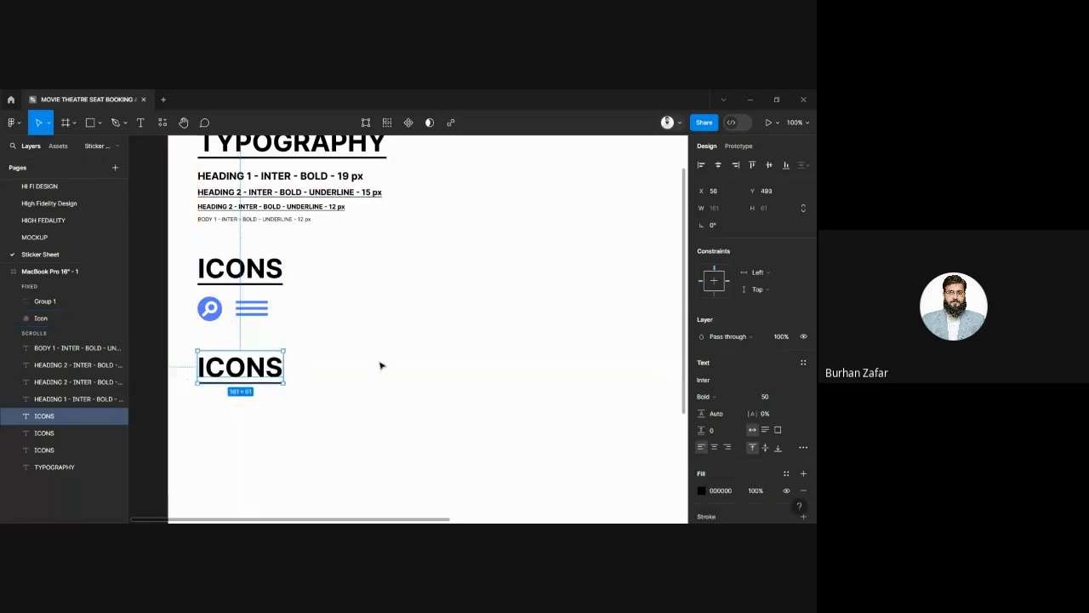
pyautogui.doubleClick(262, 367)
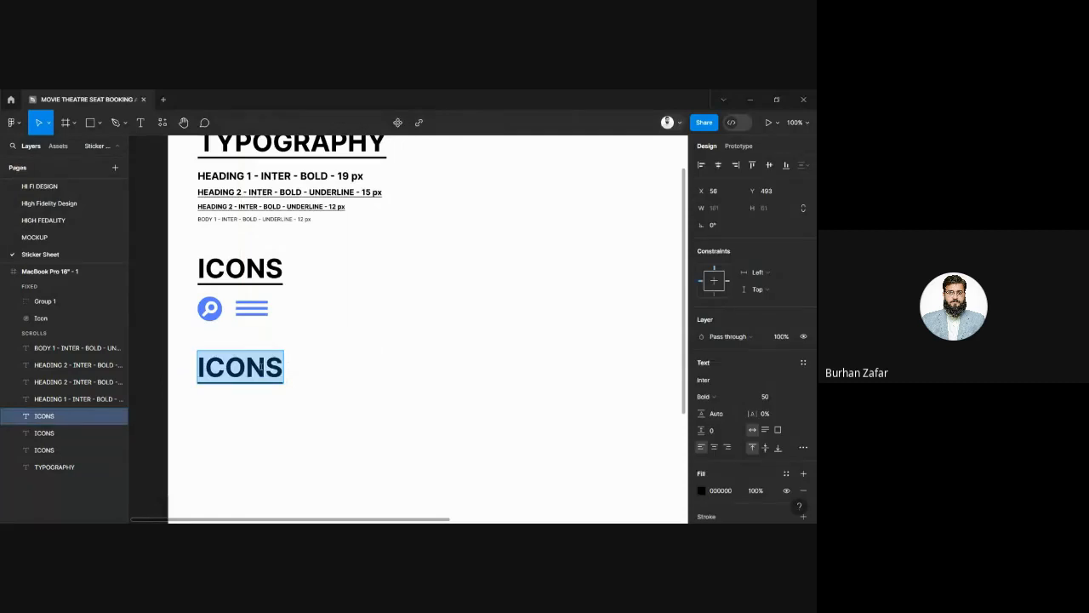
pyautogui.write('COLORS')
pyautogui.press('Escape')
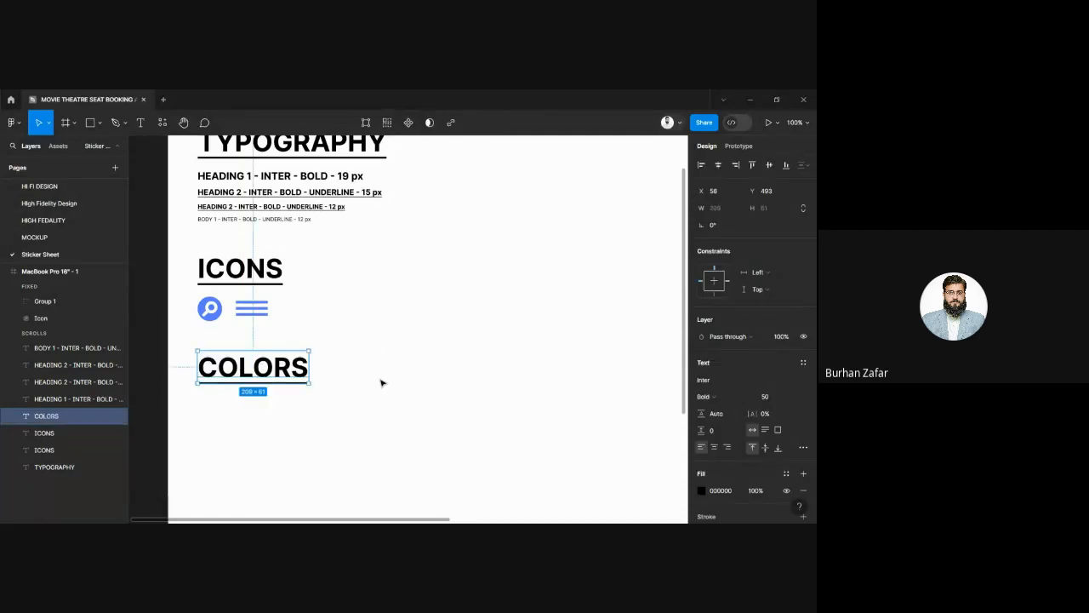
pyautogui.click(192, 325)
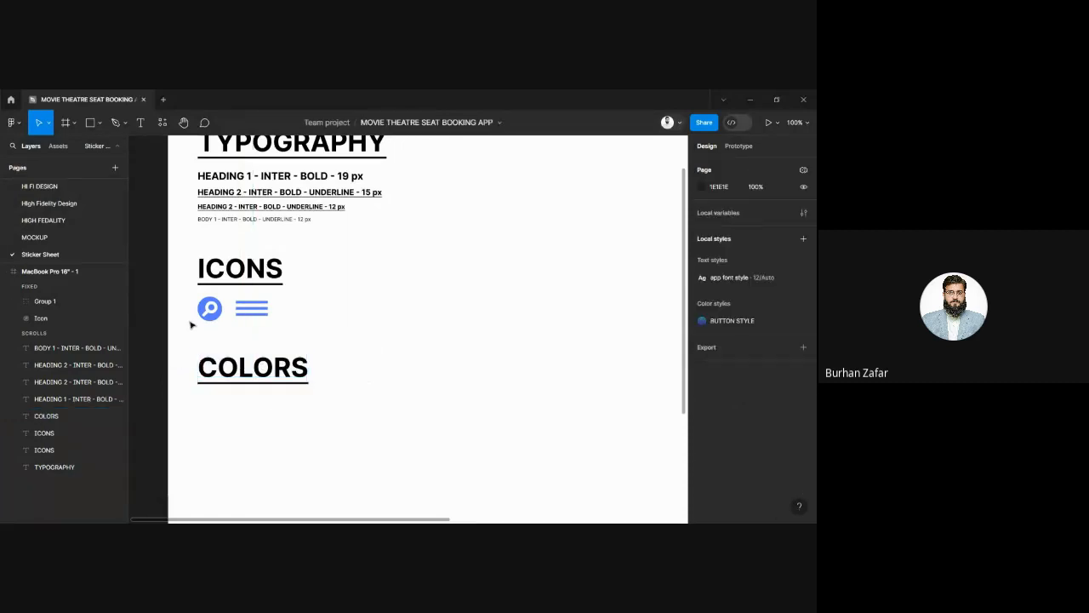
# - Draw a 62 × 62 square below the COLORS heading and fill it with 597DFF
pyautogui.click(91, 122)
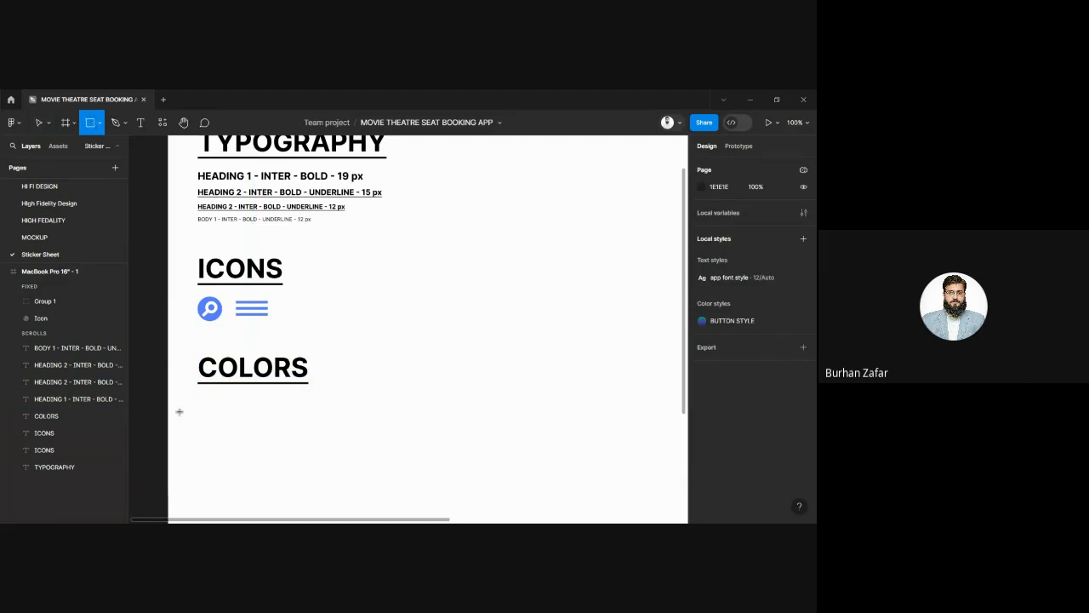
pyautogui.moveTo(199, 402); pyautogui.dragTo(232, 435)
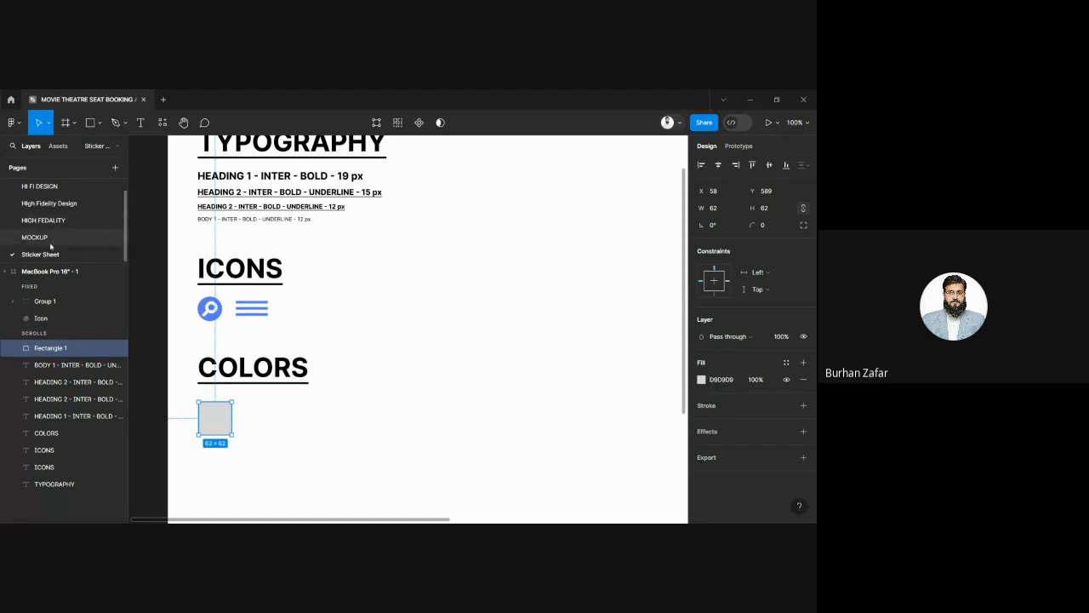
pyautogui.click(727, 380)
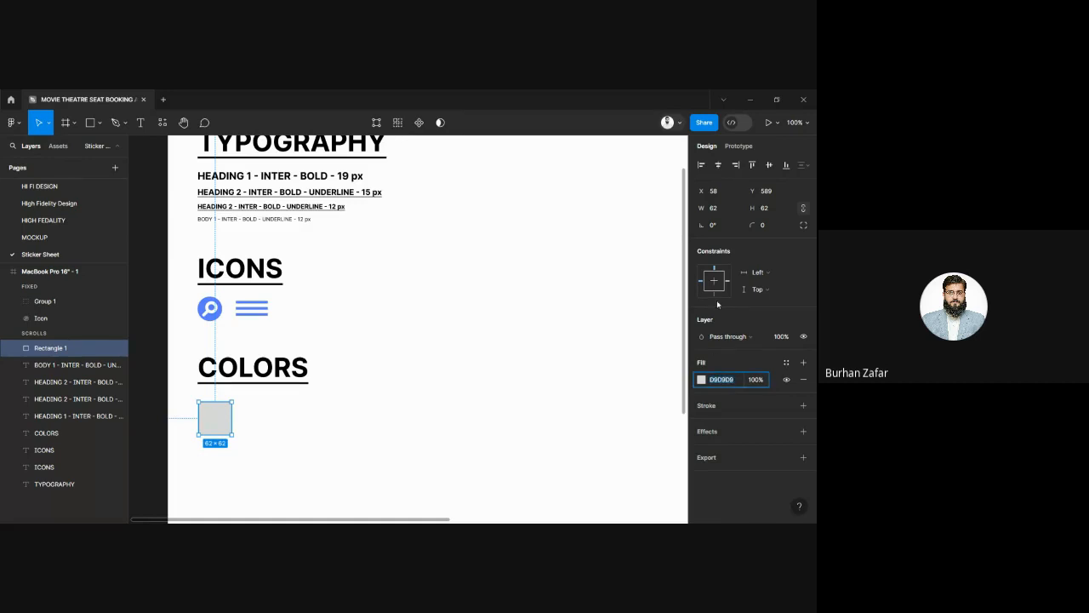
pyautogui.write('597DFF')
pyautogui.press('Return')
pyautogui.click(415, 398)
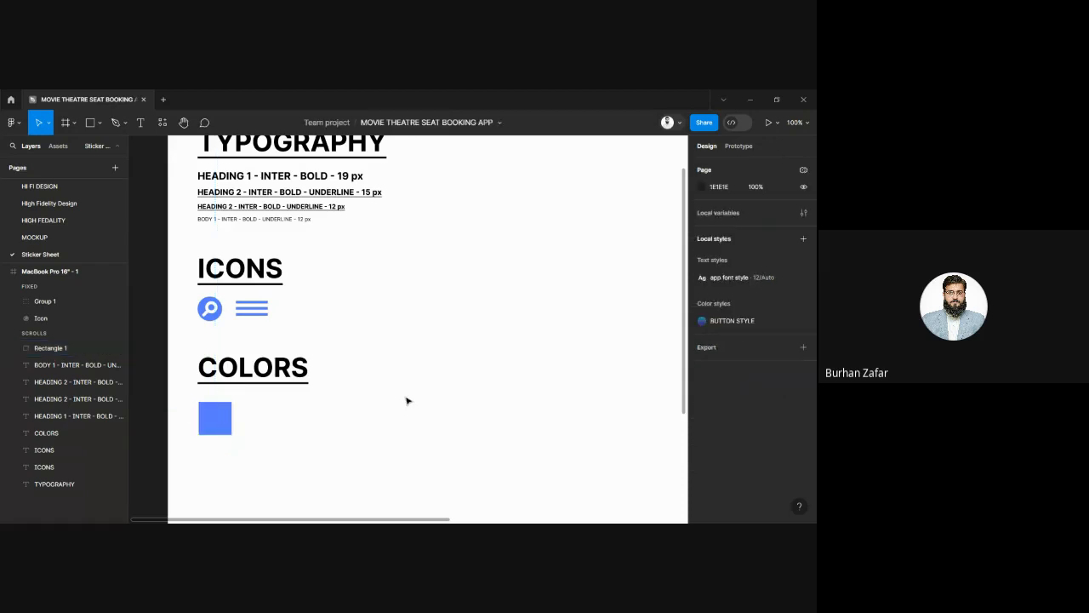
# - Add a bold text label reading 597DFF beneath the blue square
pyautogui.click(270, 221)
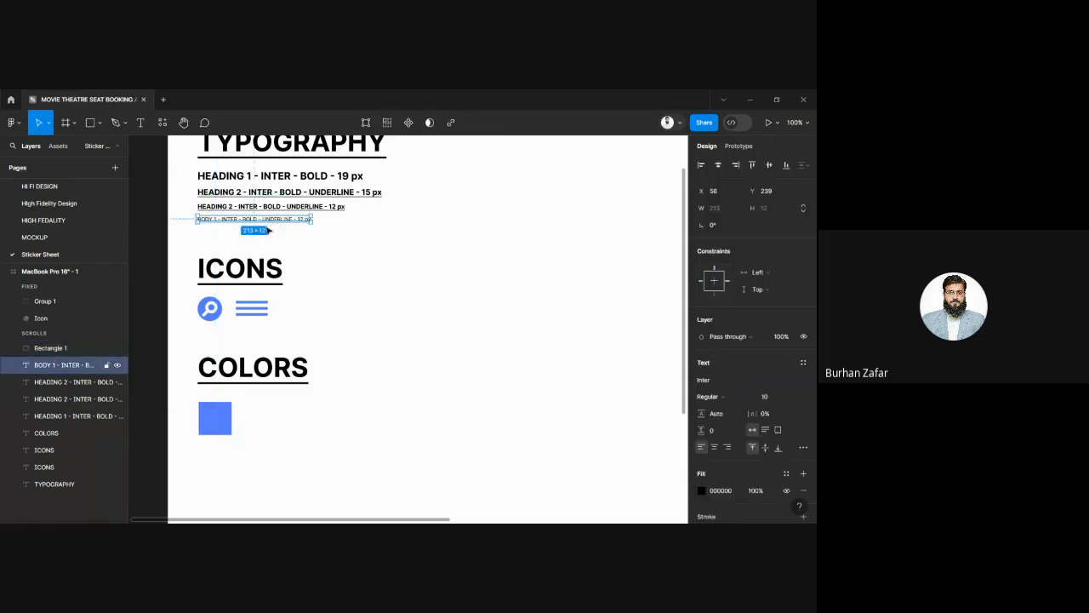
pyautogui.click(228, 475)
pyautogui.hotkey('ctrl', '+')
pyautogui.press('space')
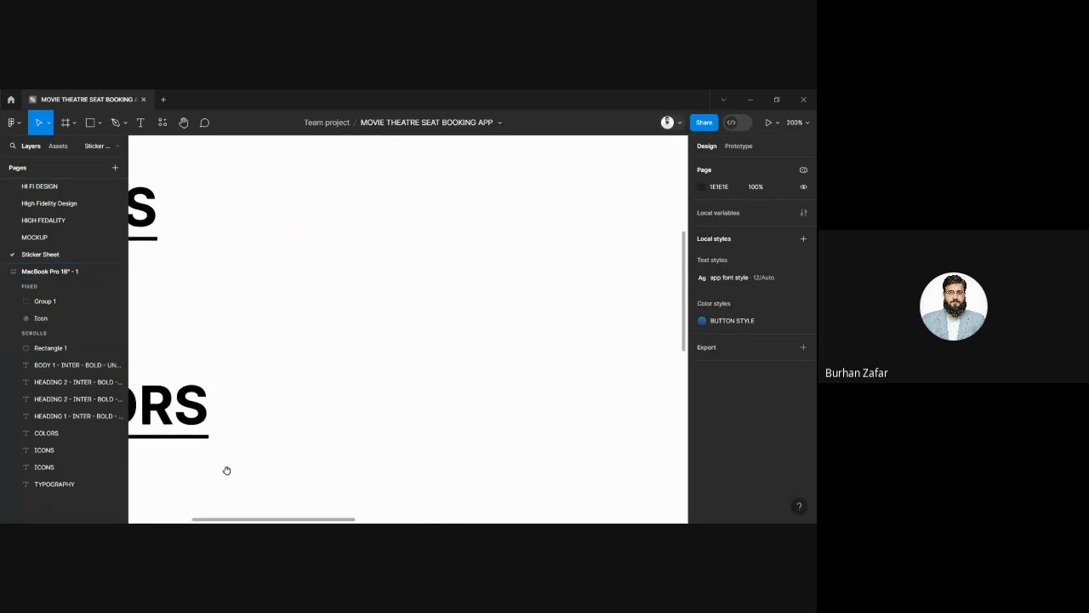
pyautogui.moveTo(227, 470); pyautogui.dragTo(471, 314)
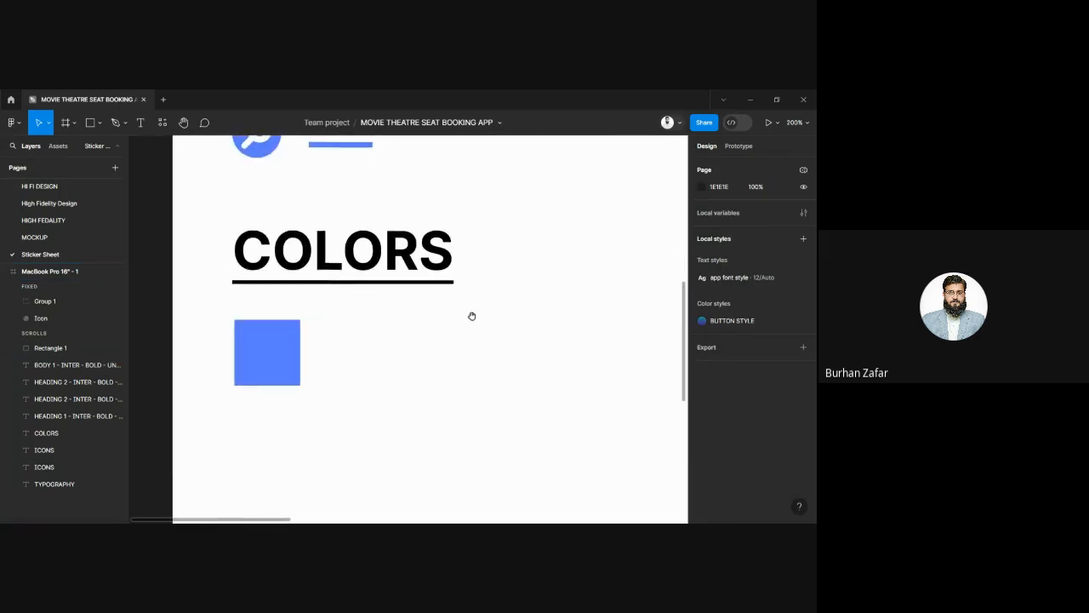
pyautogui.click(268, 345)
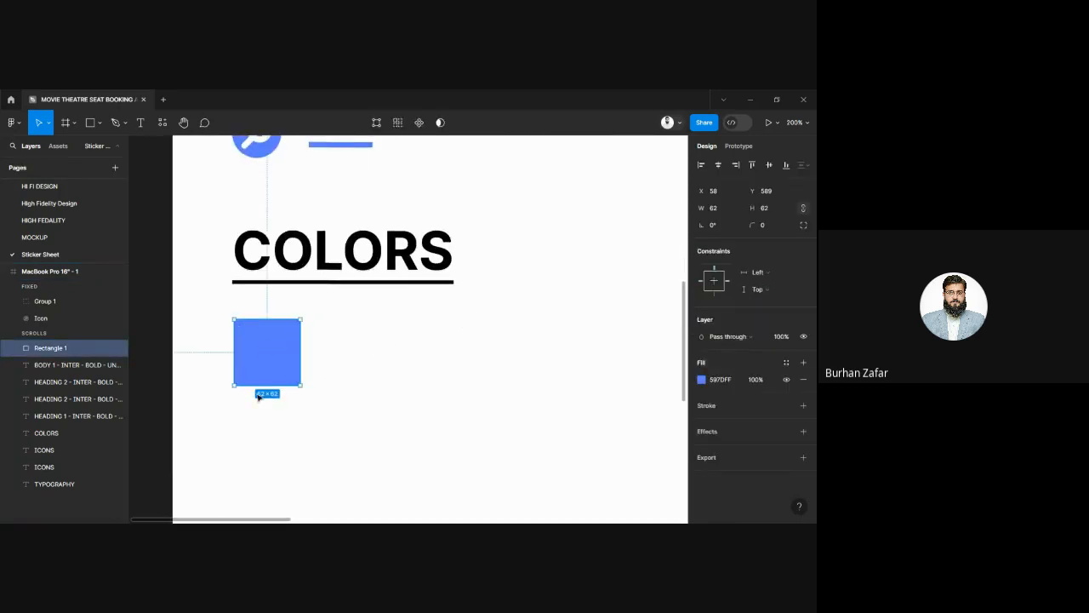
pyautogui.press('t')
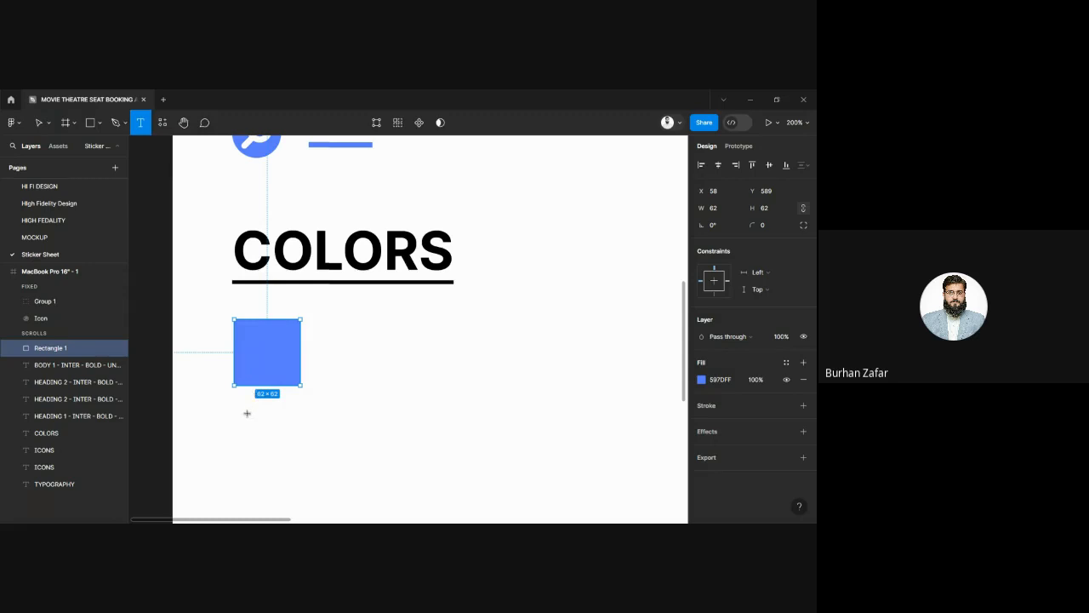
pyautogui.click(246, 417)
pyautogui.write('597DFF')
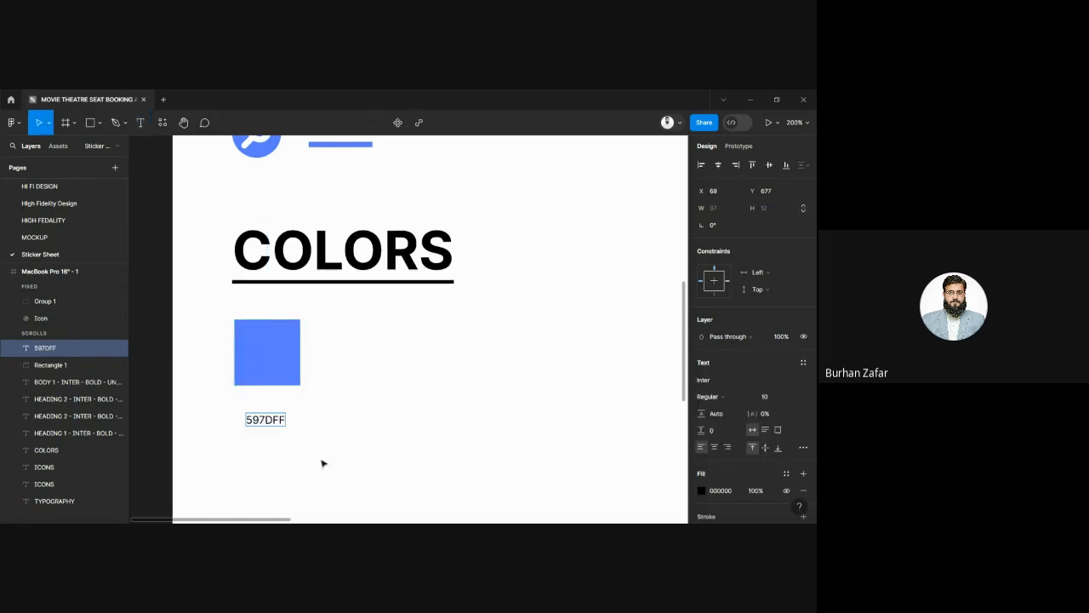
pyautogui.hotkey('ctrl', 'b')
pyautogui.press('Escape')
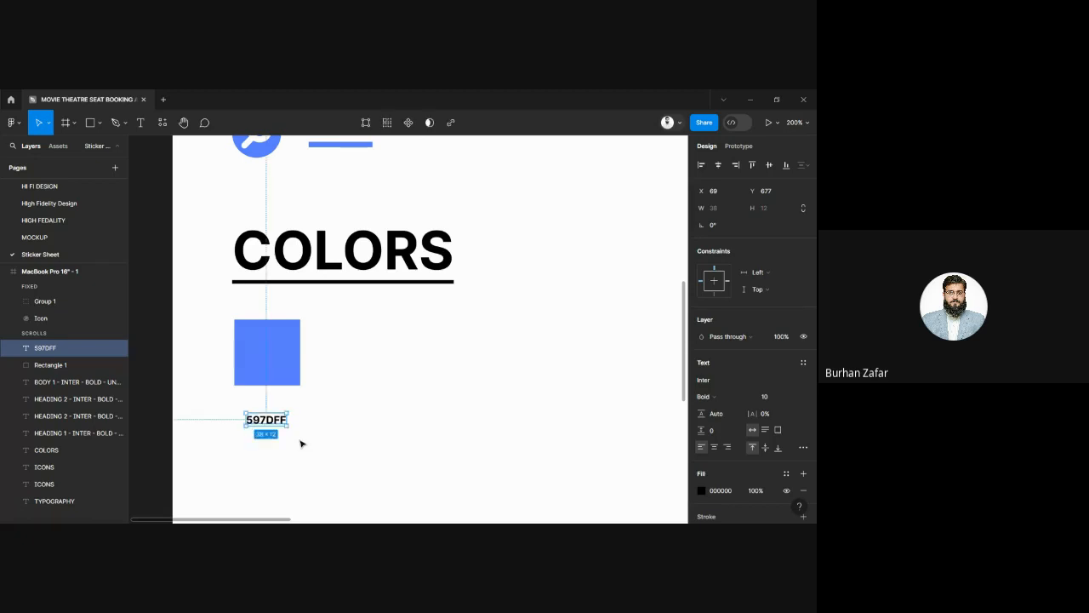
# - Set the 597DFF label's font size to 15 and centre it just below the blue square
pyautogui.moveTo(288, 425)
pyautogui.mouseDown()
pyautogui.moveTo(321, 441)
pyautogui.moveTo(302, 441)
pyautogui.mouseUp()
pyautogui.doubleClick(300, 439)
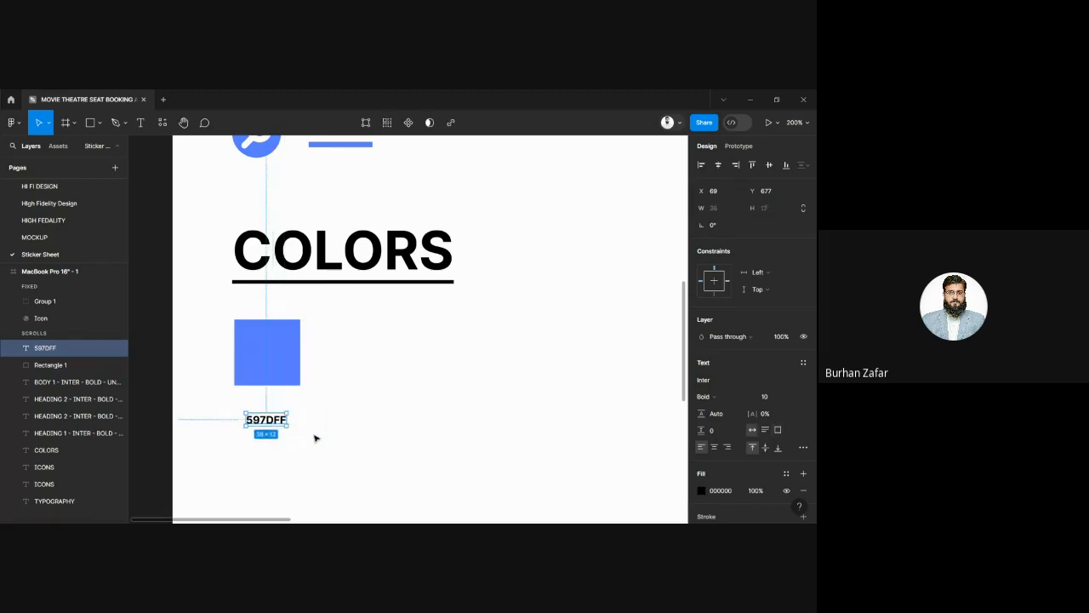
pyautogui.click(764, 399)
pyautogui.write('15')
pyautogui.press('Return')
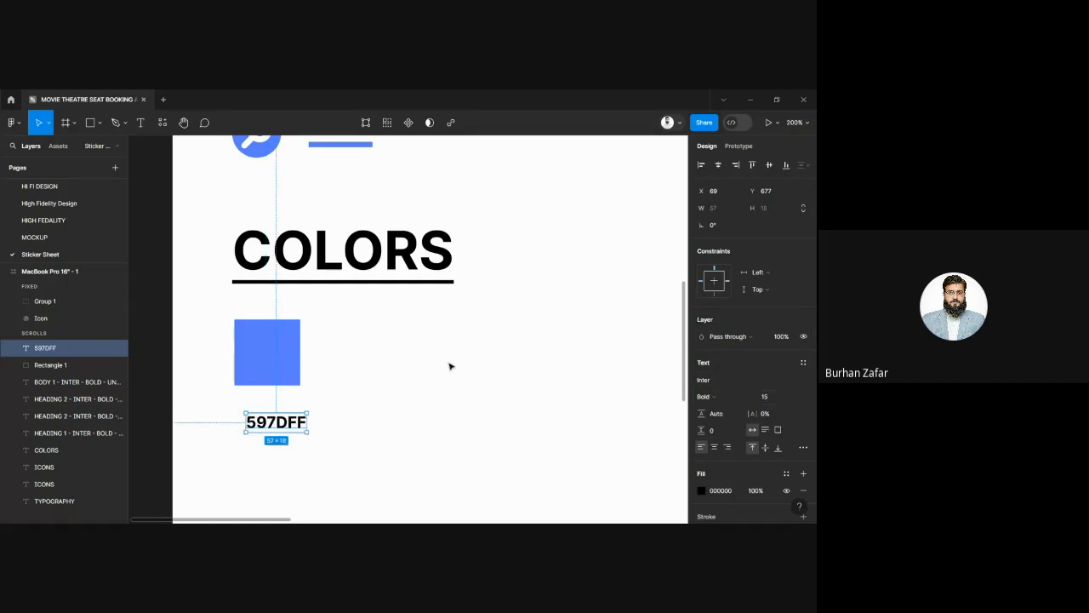
pyautogui.moveTo(283, 429); pyautogui.dragTo(276, 410)
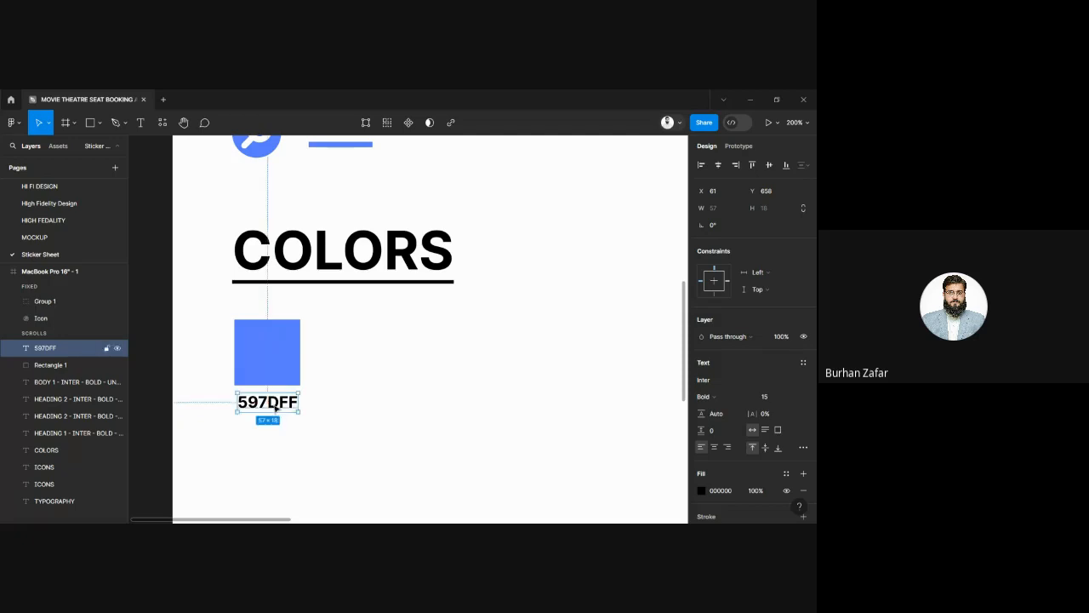
# - Duplicate the blue square together with its label, placing the copy beside it at the same height
pyautogui.click(331, 417)
pyautogui.moveTo(224, 351); pyautogui.dragTo(288, 427)
pyautogui.moveTo(277, 375); pyautogui.dragTo(363, 375)
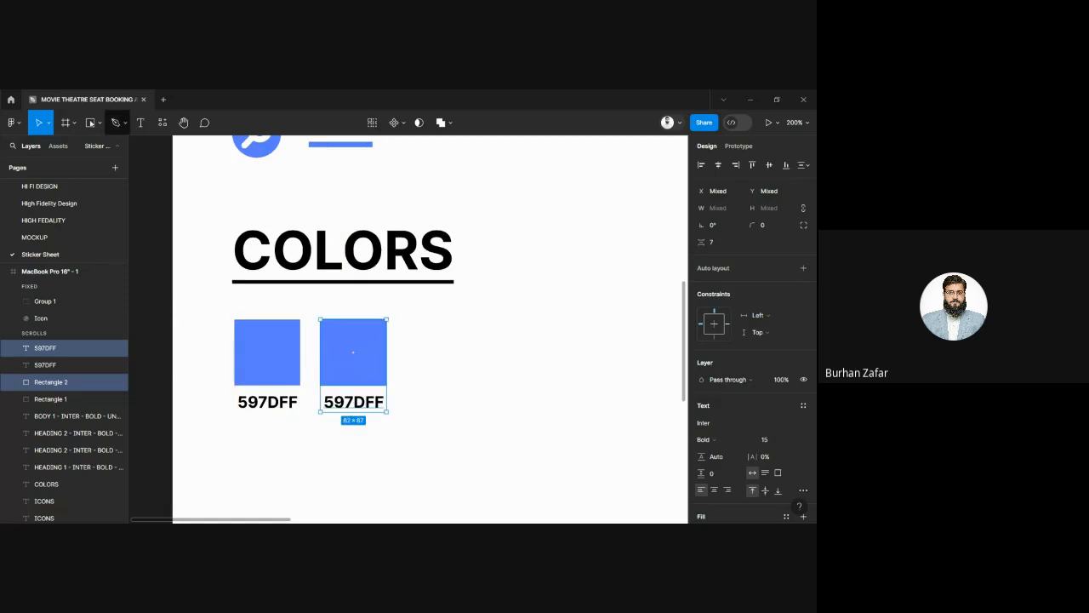
# - Check the CONFIRM SEAT circle's fill on the MOCKUP page and fill the second square on the Sticker Sheet page with black
pyautogui.click(59, 240)
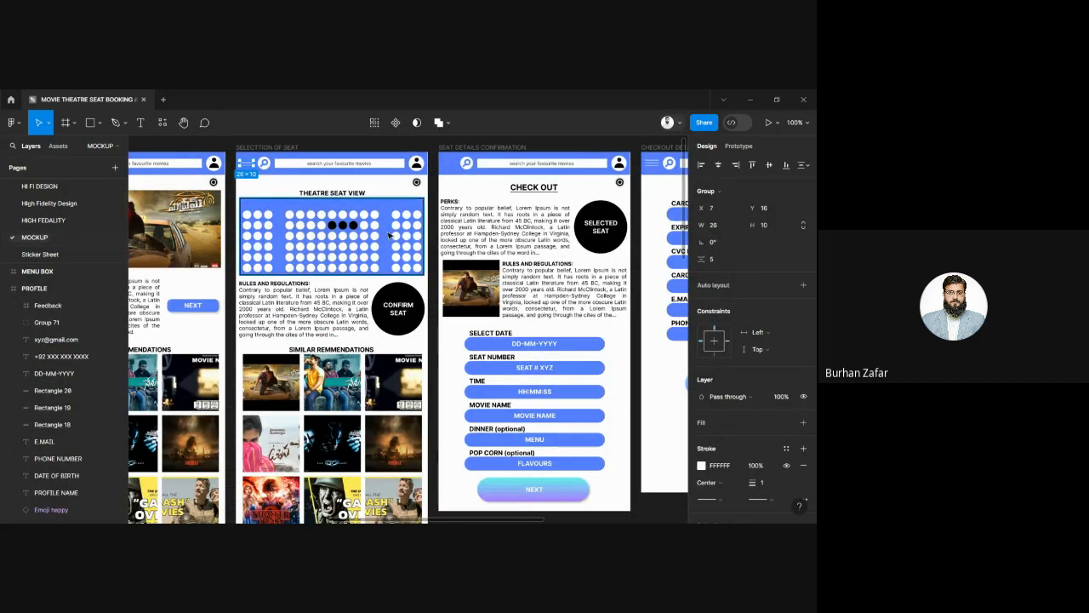
pyautogui.click(396, 297)
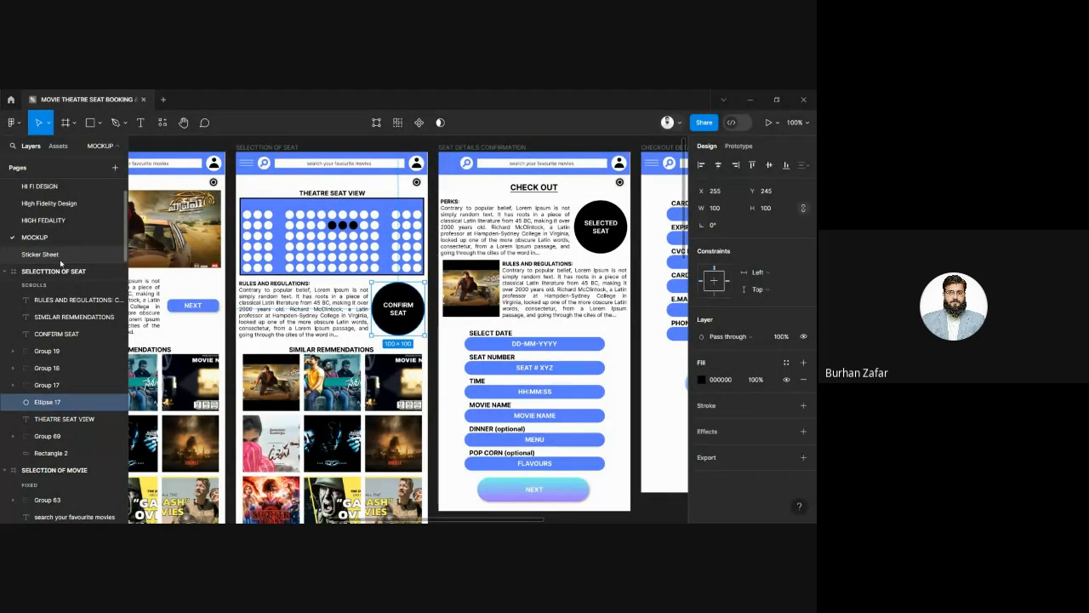
pyautogui.click(59, 257)
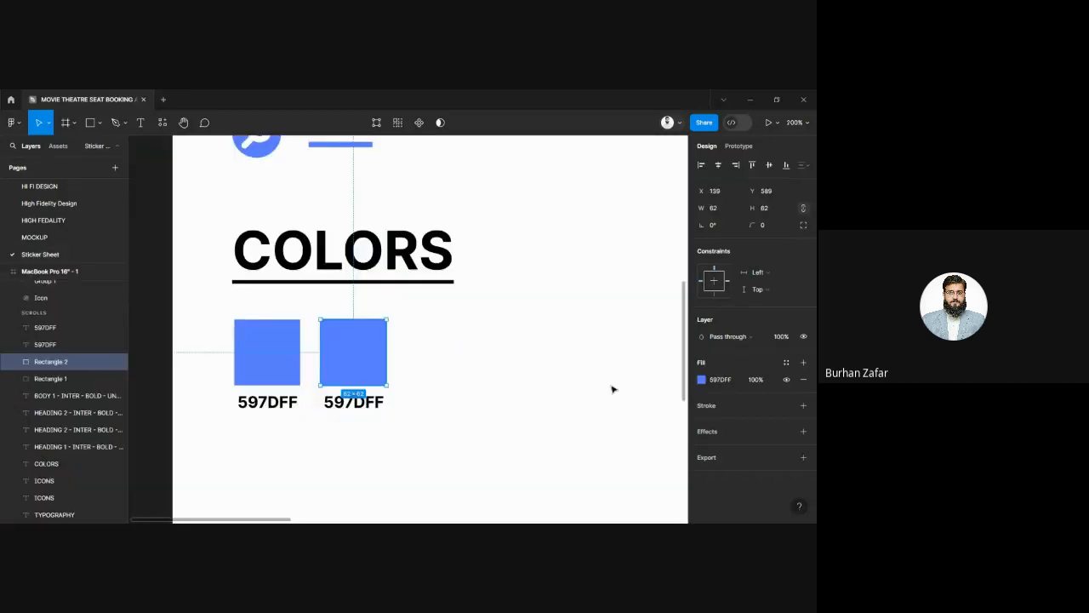
pyautogui.click(701, 379)
pyautogui.click(618, 289)
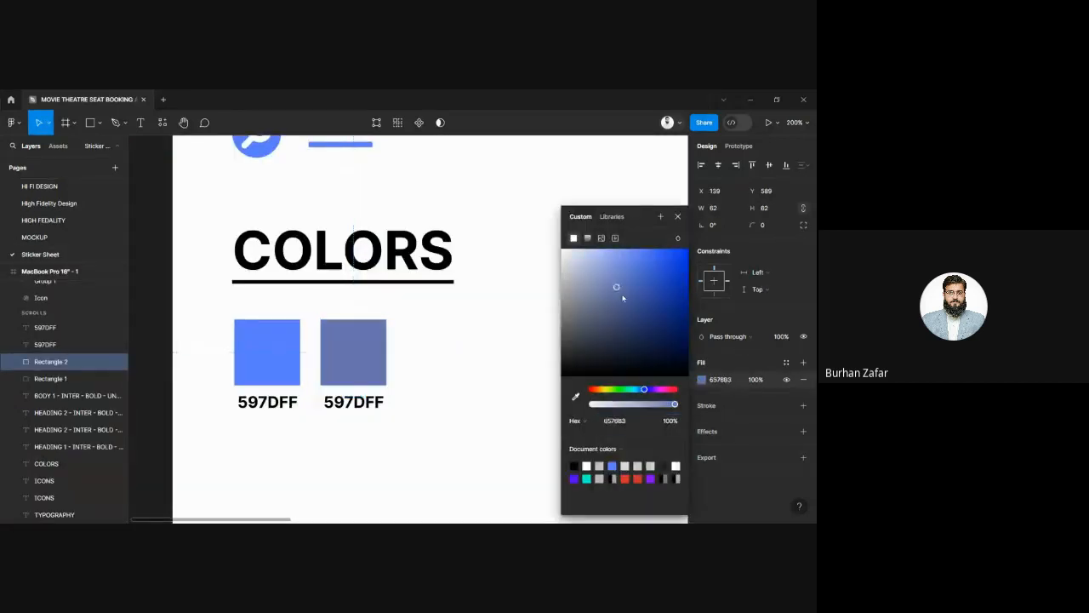
pyautogui.moveTo(622, 298); pyautogui.dragTo(623, 373)
# - Change the second swatch's label to 000000 and centre it under the black square
pyautogui.doubleClick(362, 402)
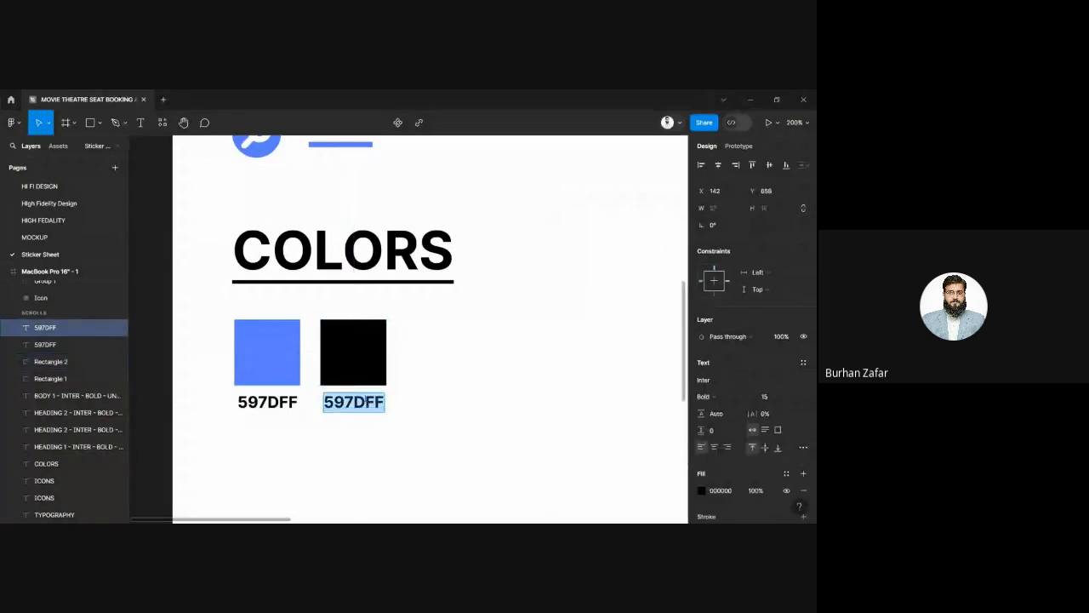
pyautogui.write('000000')
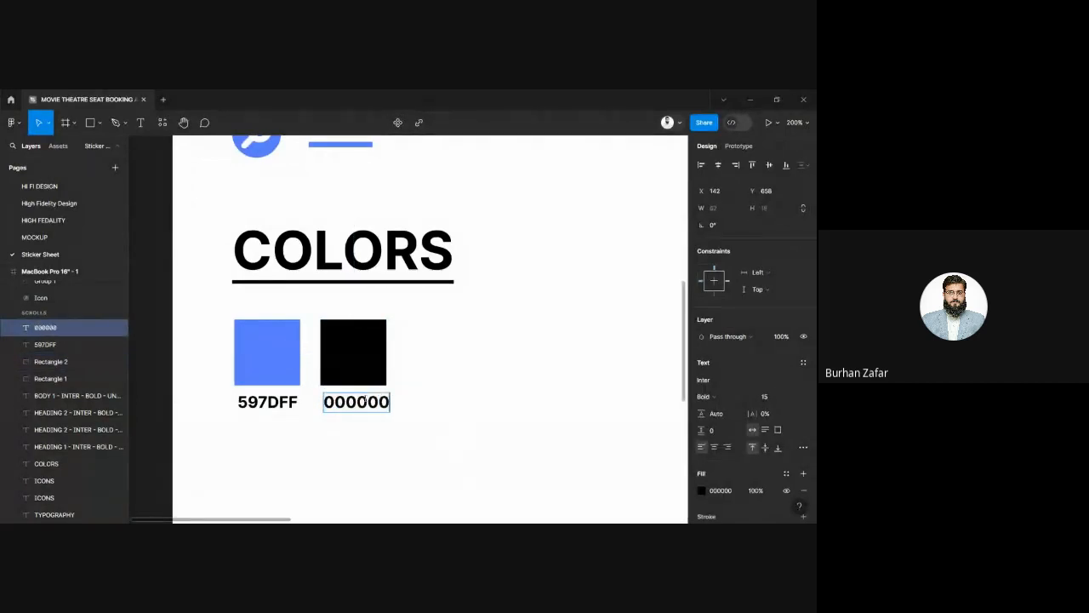
pyautogui.press('Escape')
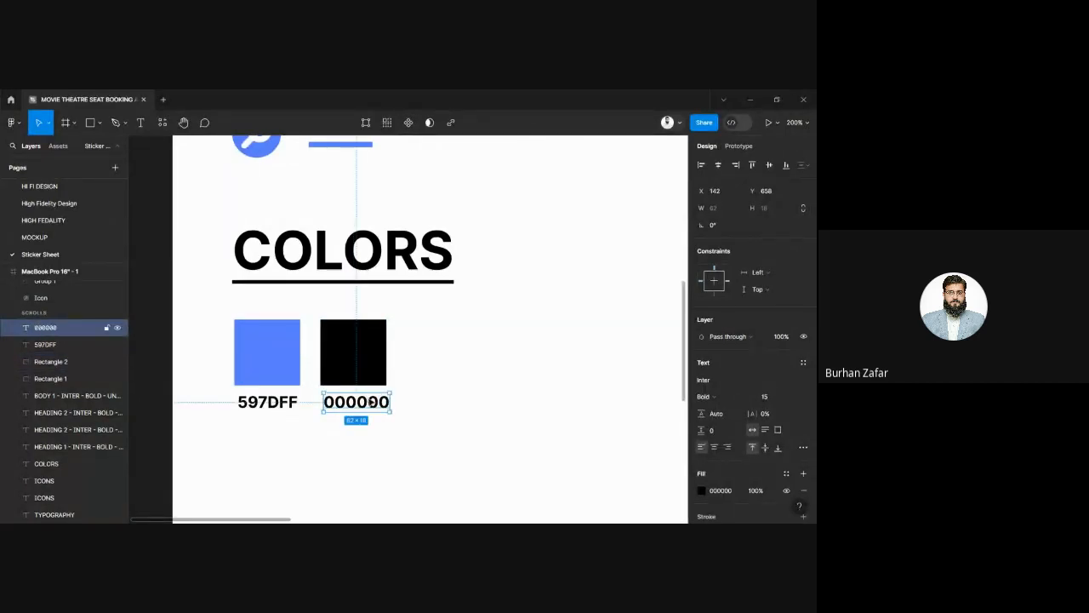
pyautogui.moveTo(371, 403); pyautogui.dragTo(368, 402)
pyautogui.click(415, 396)
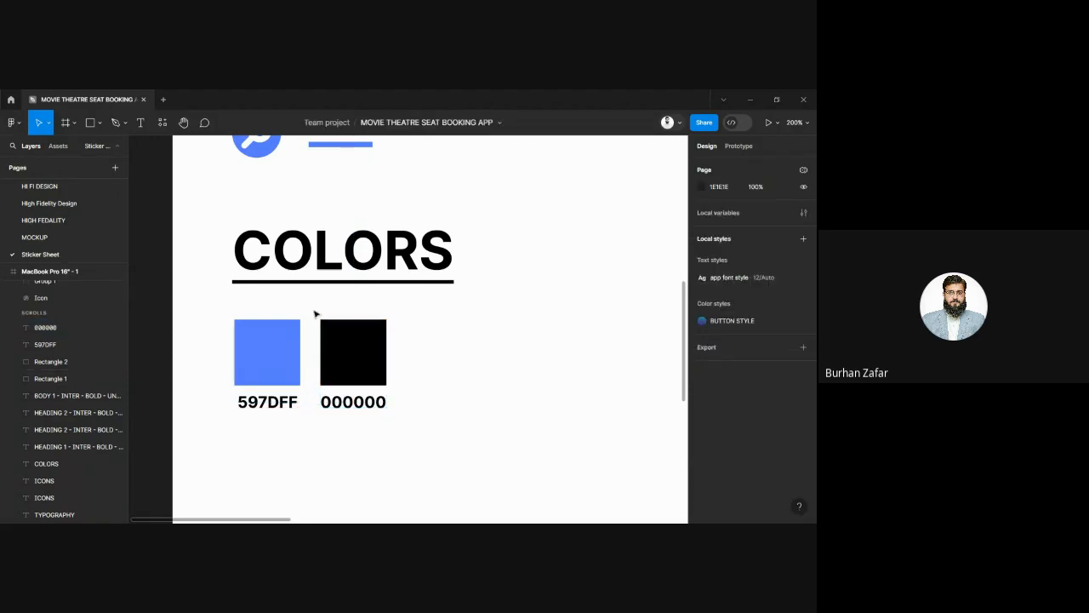
# - Duplicate the black square with its label to make a third swatch at X 220, and fill the new square with FFFFFF
pyautogui.click(375, 373)
pyautogui.keyDown('shift'); pyautogui.click(387, 403); pyautogui.keyUp('shift')
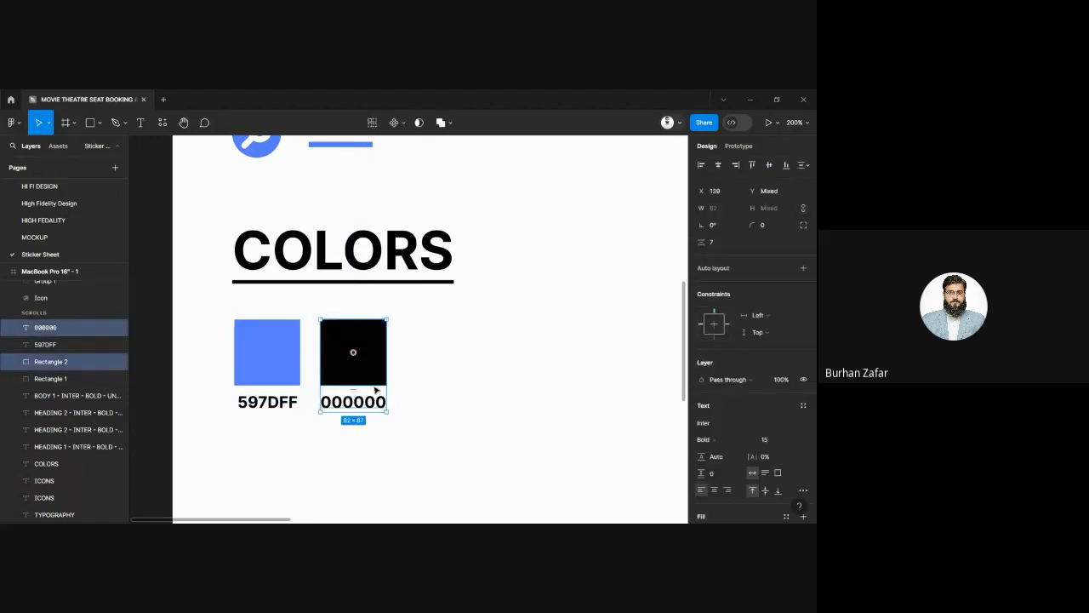
pyautogui.moveTo(372, 380); pyautogui.dragTo(459, 383)
pyautogui.click(455, 384)
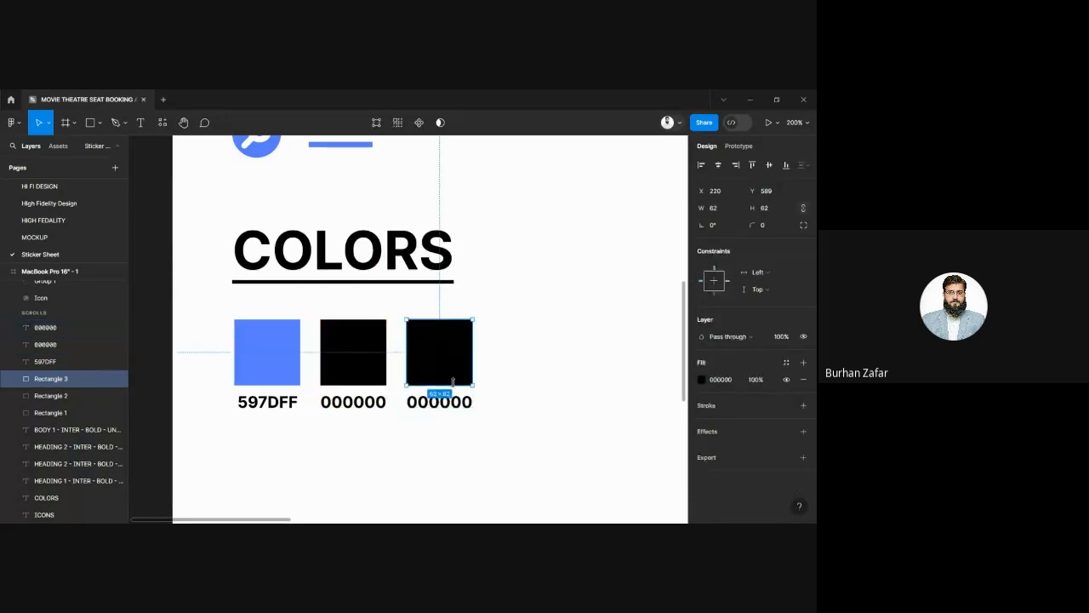
pyautogui.click(702, 380)
pyautogui.moveTo(634, 300); pyautogui.dragTo(498, 231)
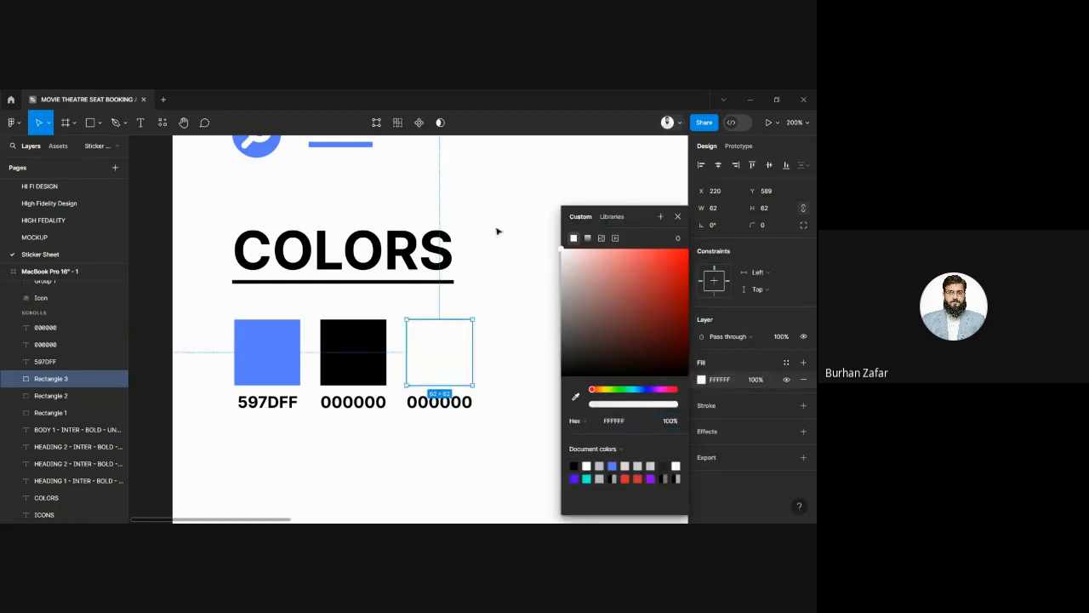
pyautogui.click(513, 270)
# - Add a black inside stroke of weight 1 to the white square
pyautogui.click(462, 338)
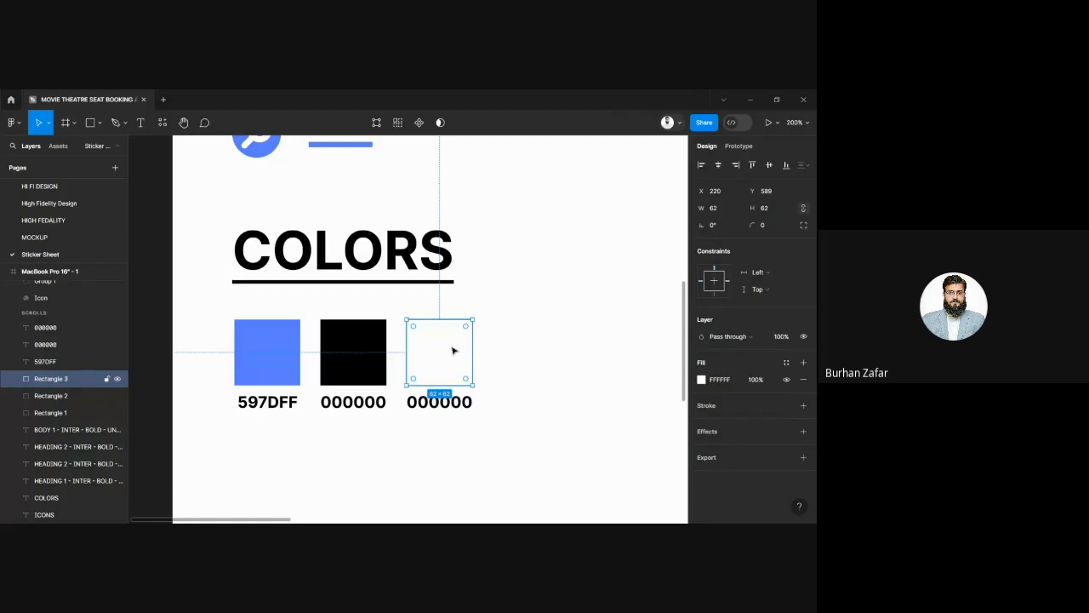
pyautogui.click(805, 407)
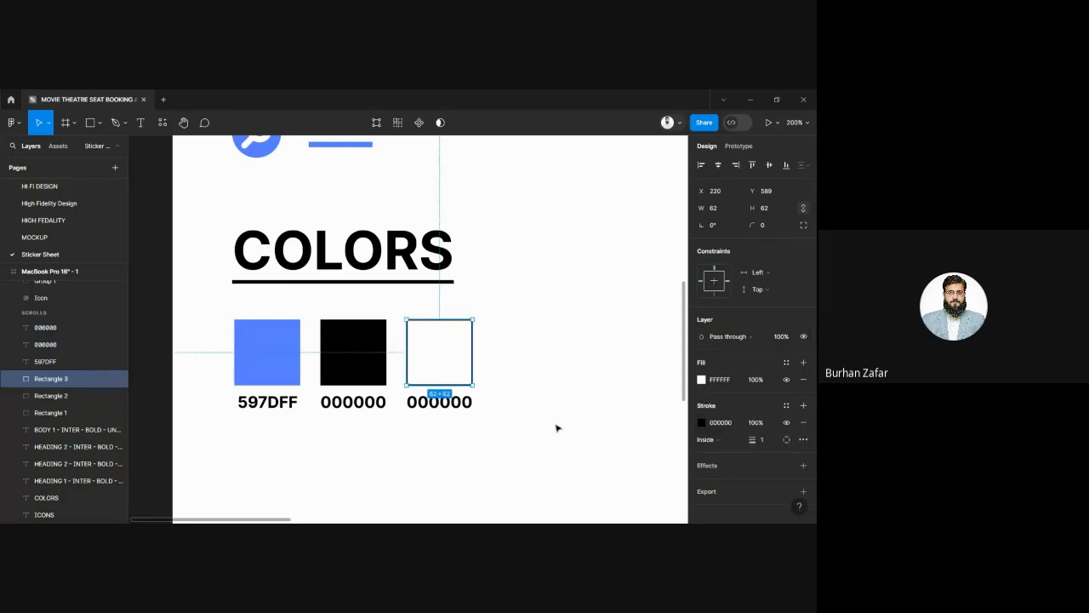
pyautogui.click(558, 428)
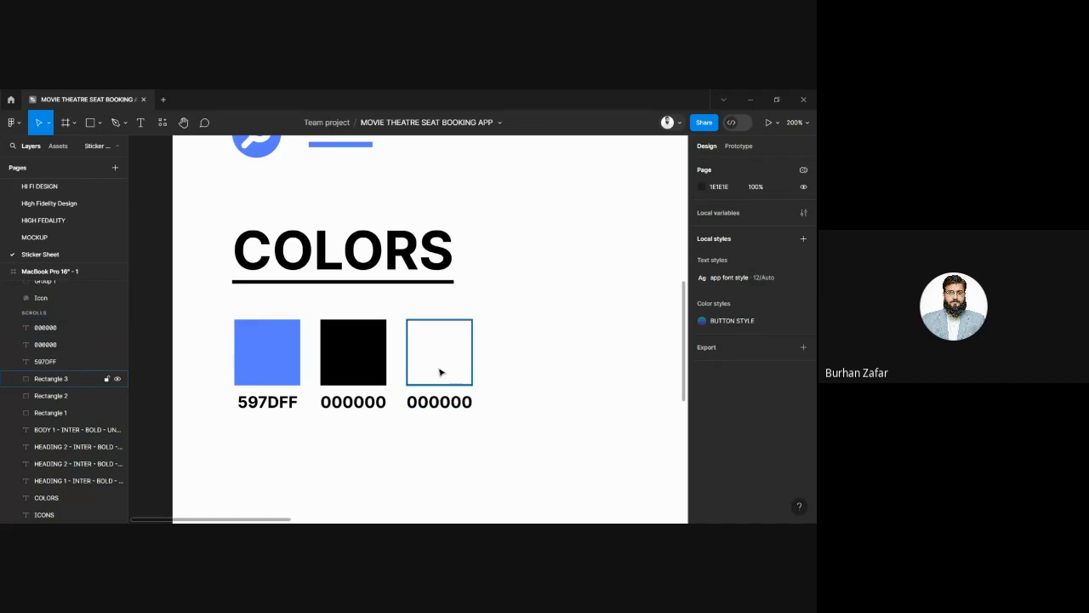
# - Change the third swatch's label to FFFFFF and centre it under the white square
pyautogui.click(441, 372)
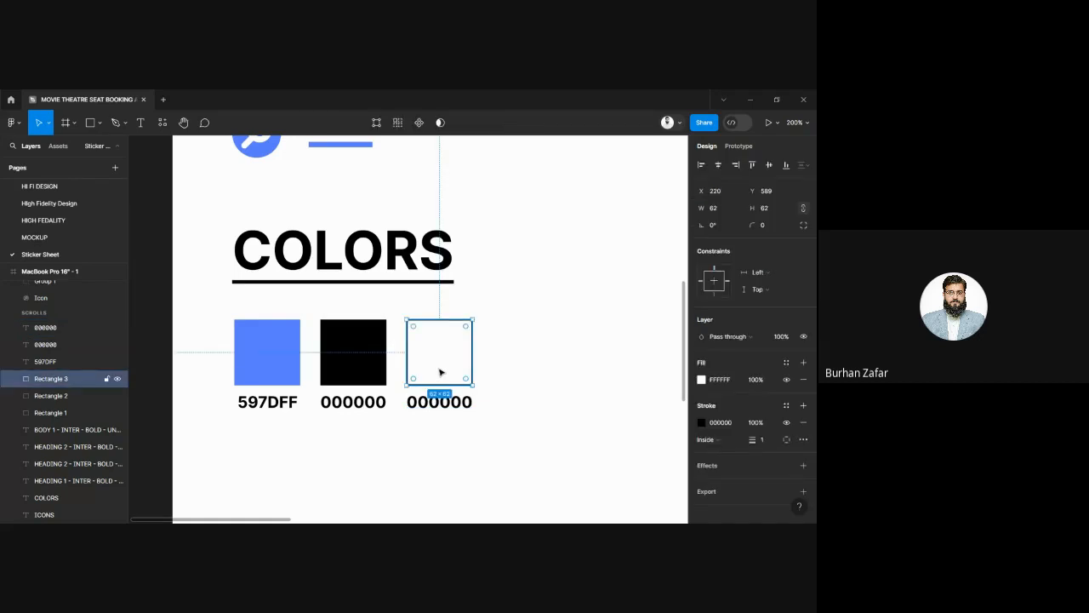
pyautogui.click(440, 403)
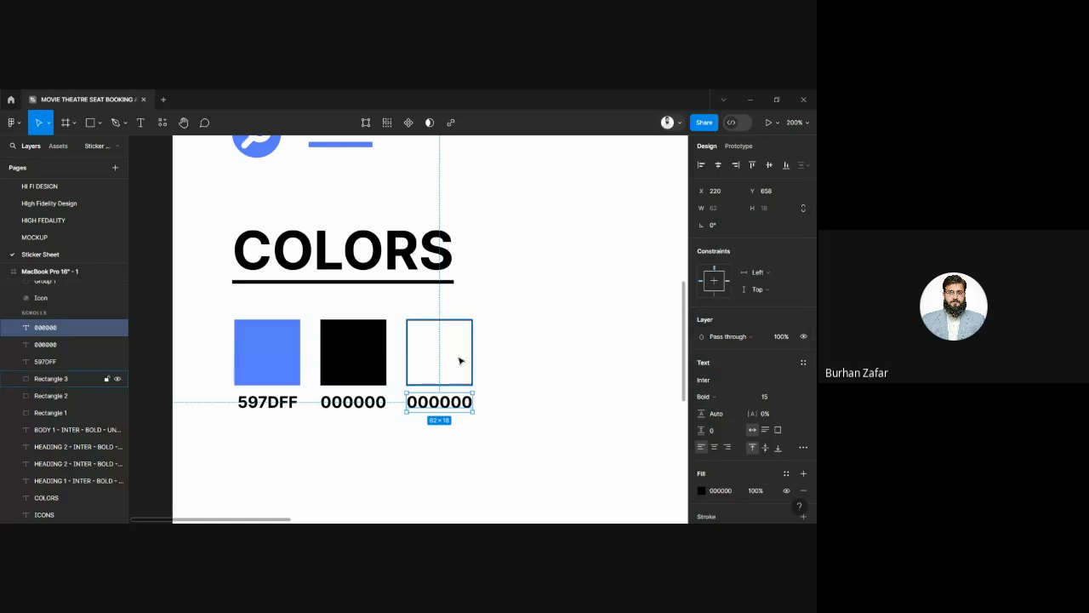
pyautogui.doubleClick(450, 403)
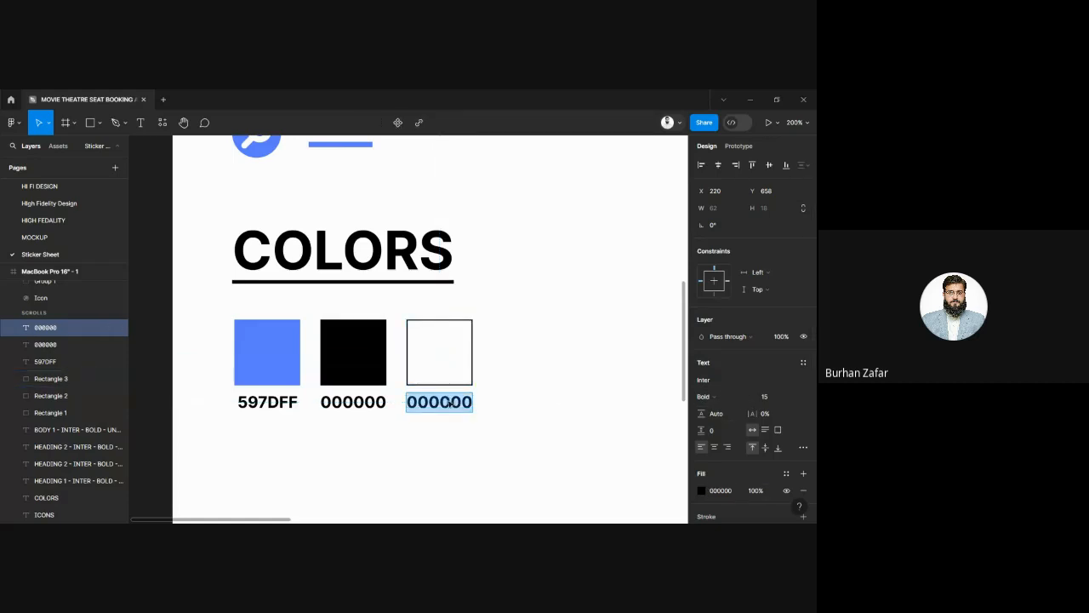
pyautogui.write('FFFFFF')
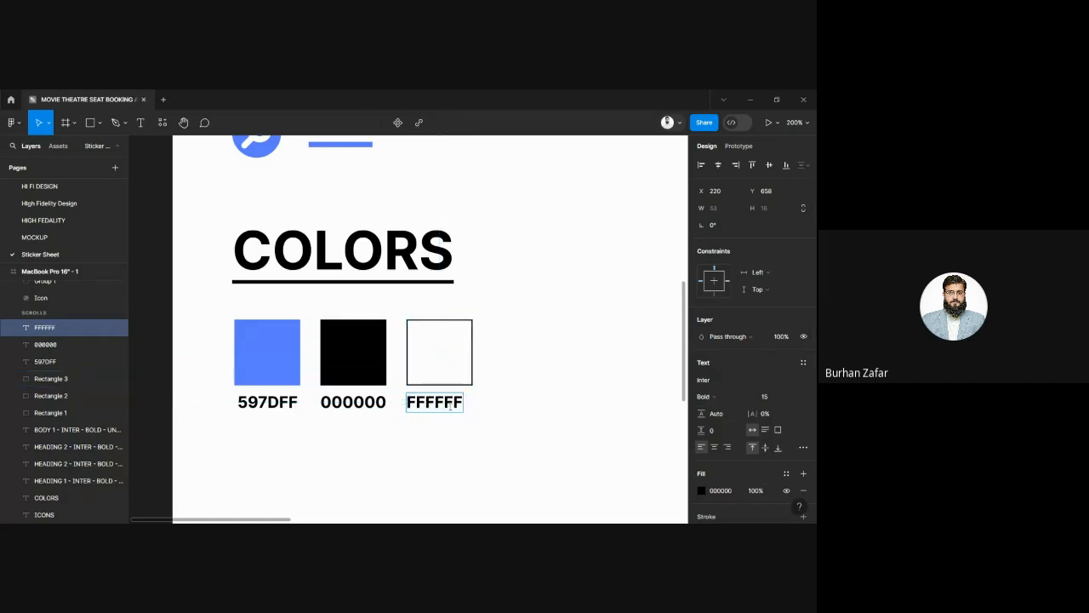
pyautogui.press('Escape')
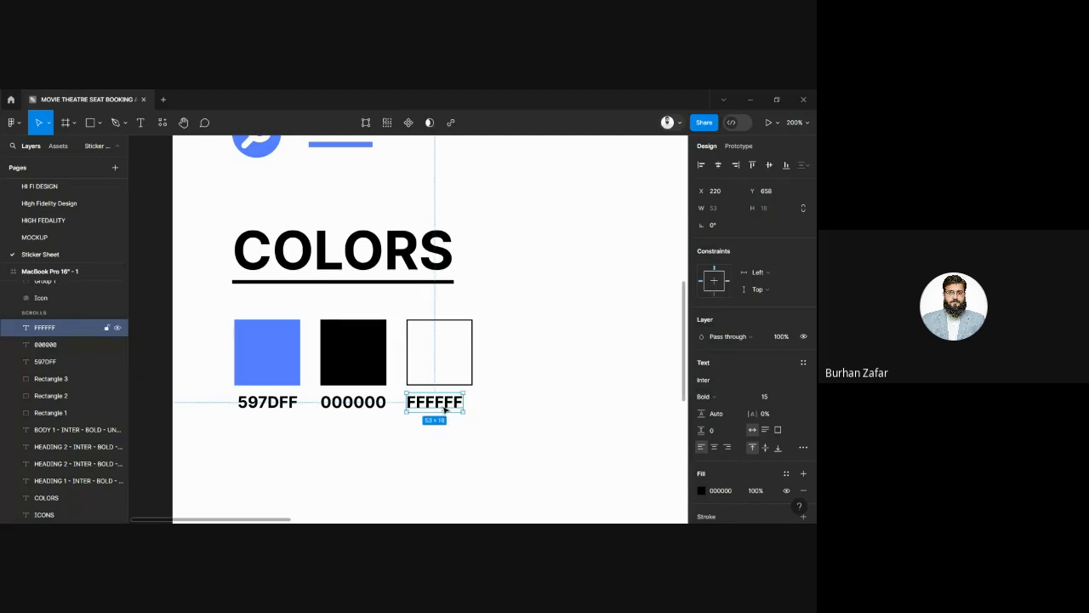
pyautogui.moveTo(443, 410); pyautogui.dragTo(449, 409)
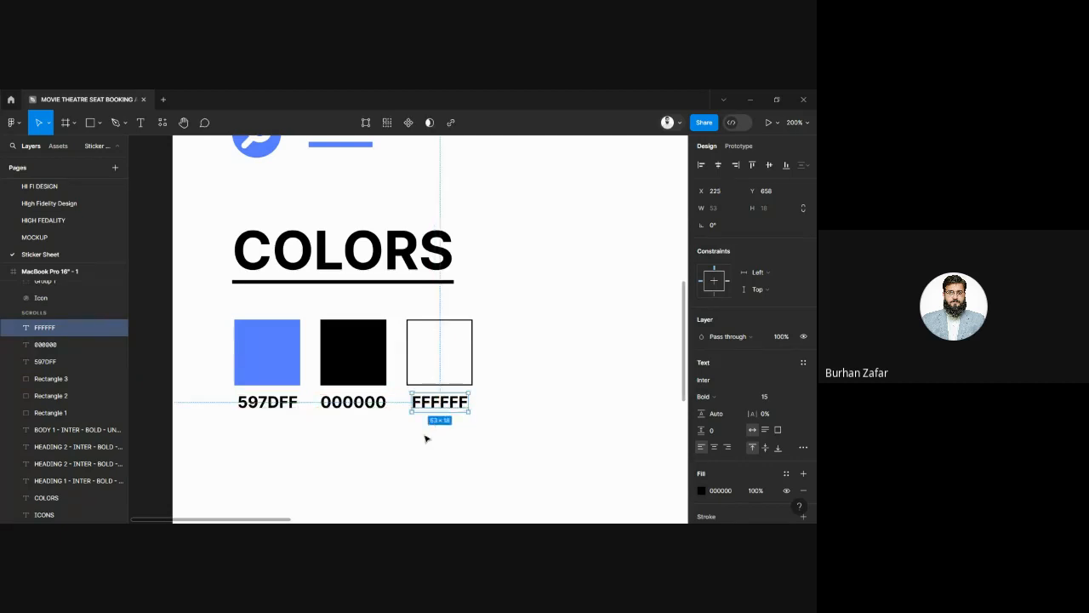
pyautogui.click(427, 438)
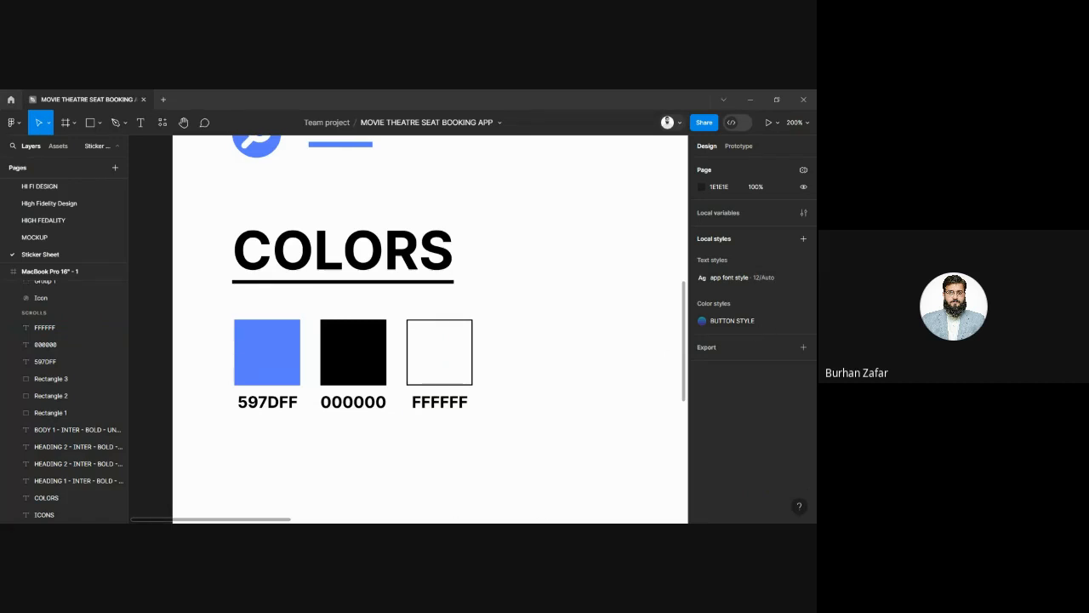
# - Duplicate the TYPOGRAPHY heading to X 614, Y 69 and change the copy's text to CARDS
pyautogui.hotkey('ctrl', '-')
pyautogui.hotkey('ctrl', '-')
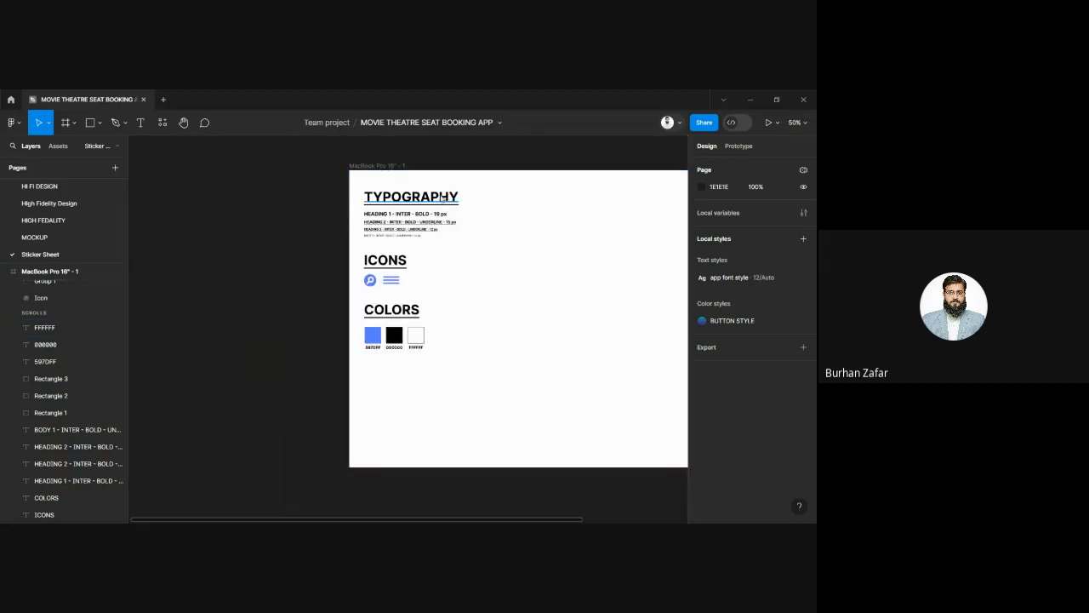
pyautogui.moveTo(443, 198); pyautogui.dragTo(608, 202)
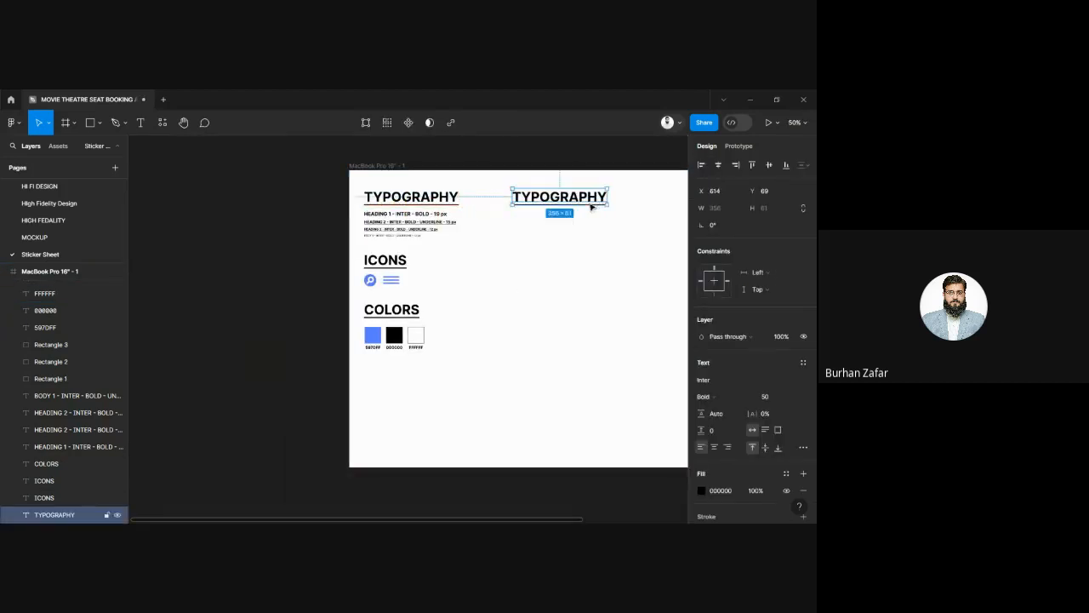
pyautogui.doubleClick(572, 199)
pyautogui.write('CARDS')
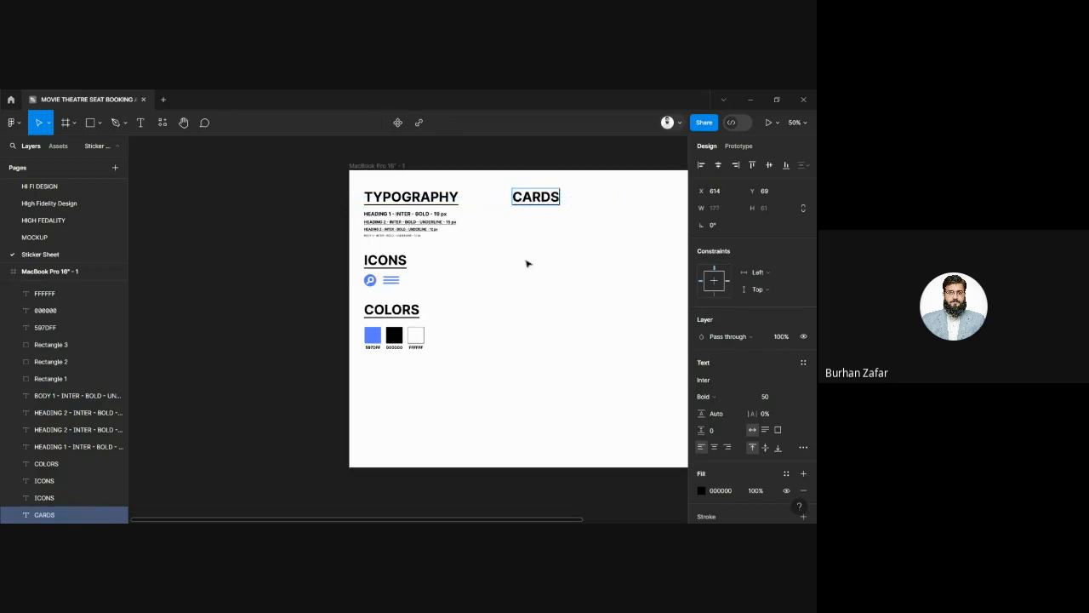
pyautogui.press('Escape')
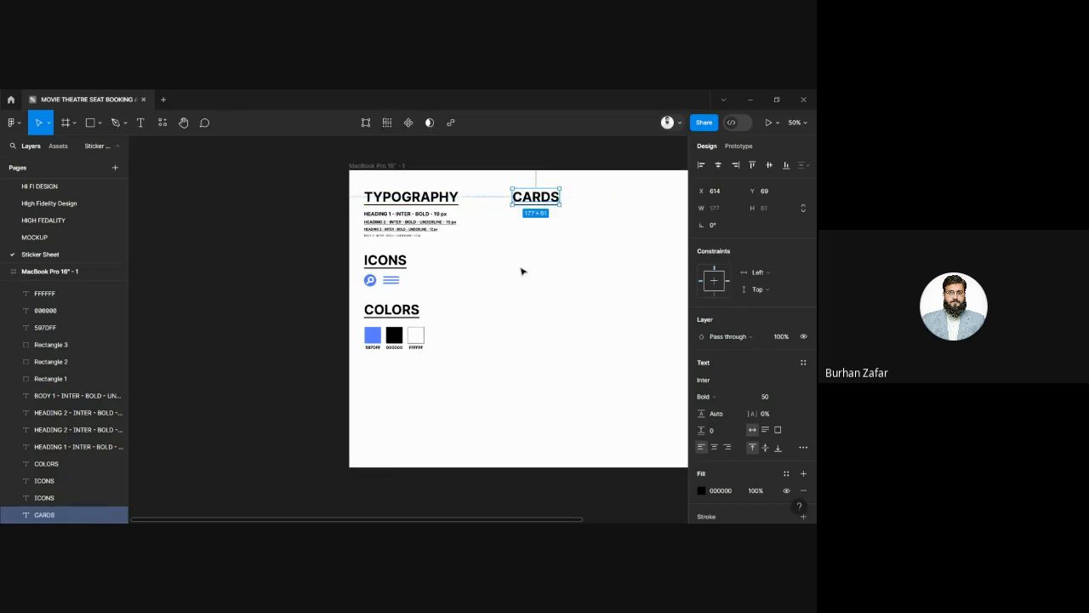
# - Copy the RULES AND REGULATIONS text with its image from the MOCKUP page's seat confirmation screen and place it under the CARDS heading
pyautogui.click(58, 239)
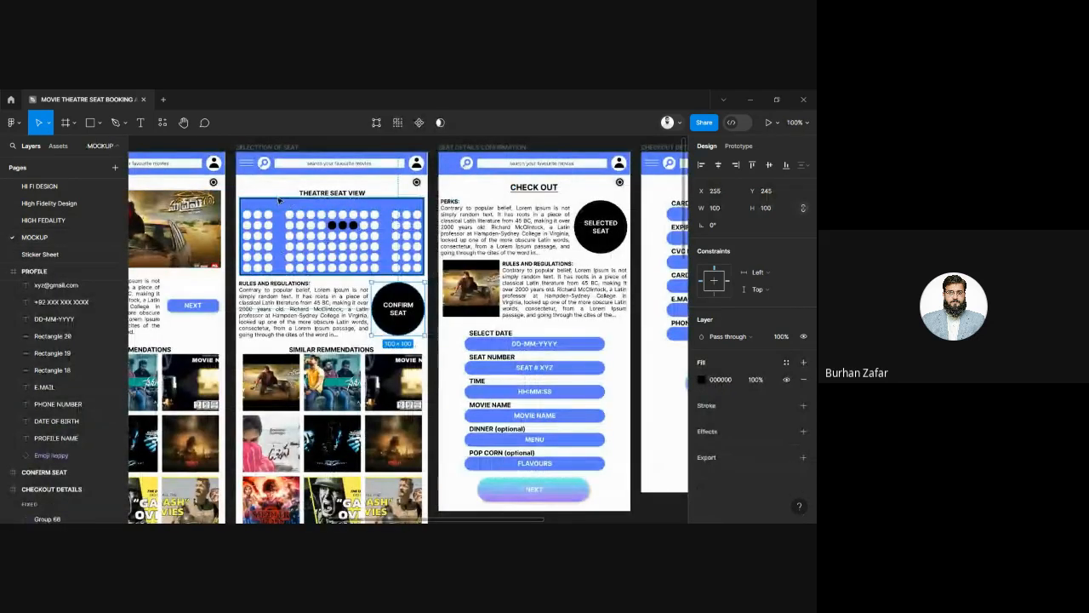
pyautogui.moveTo(274, 184); pyautogui.dragTo(487, 209)
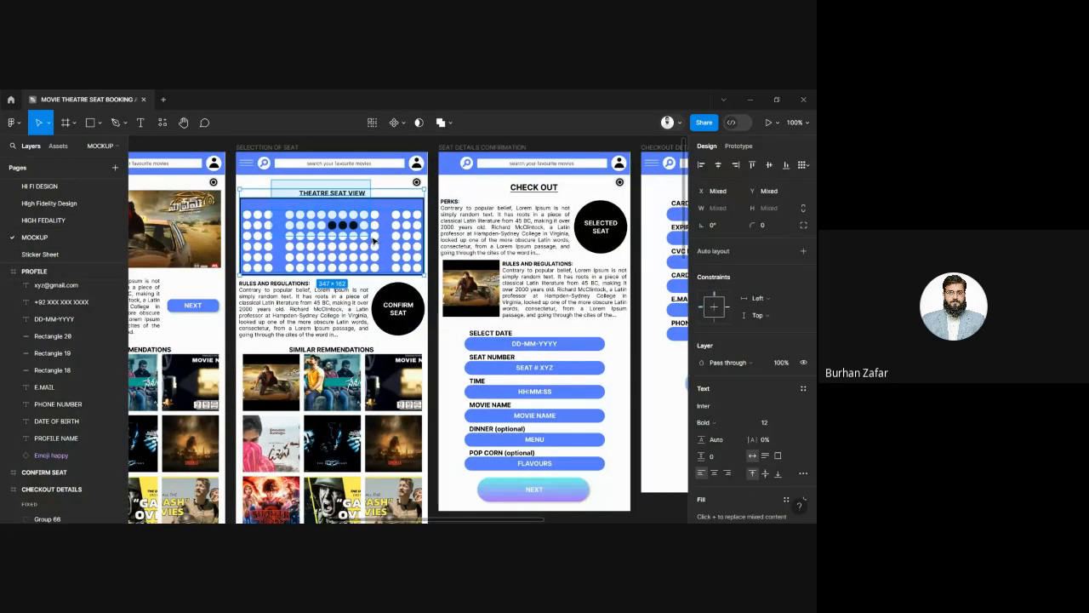
pyautogui.click(464, 330)
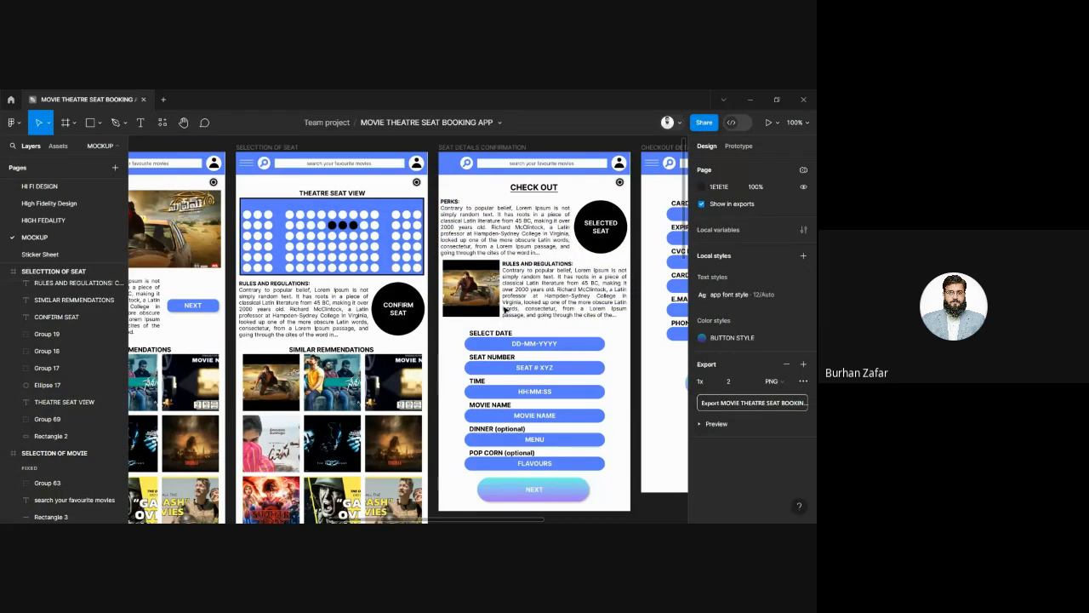
pyautogui.moveTo(506, 308); pyautogui.dragTo(574, 270)
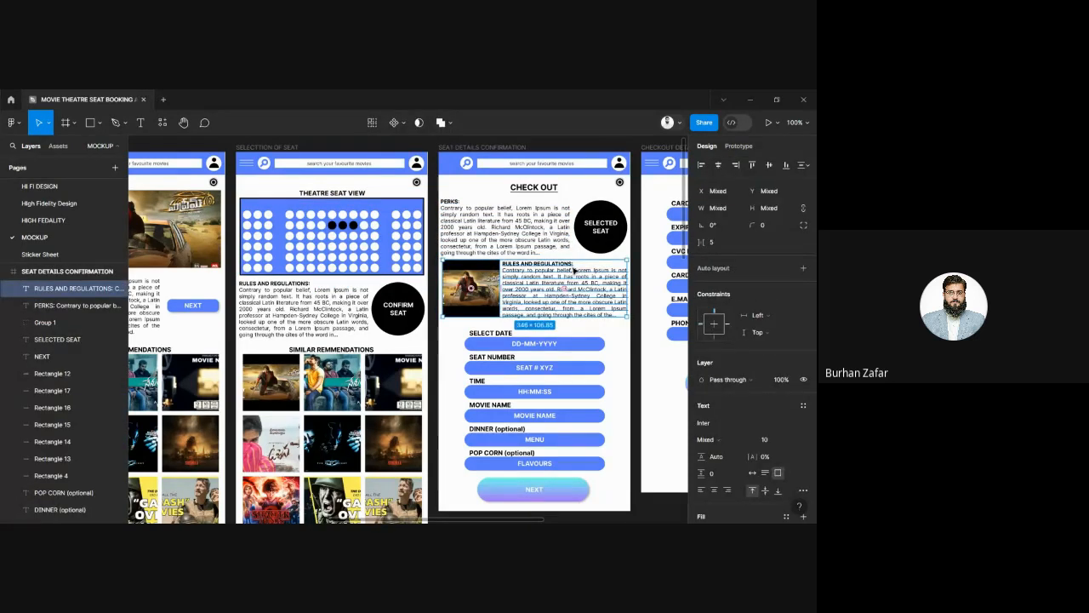
pyautogui.click(52, 255)
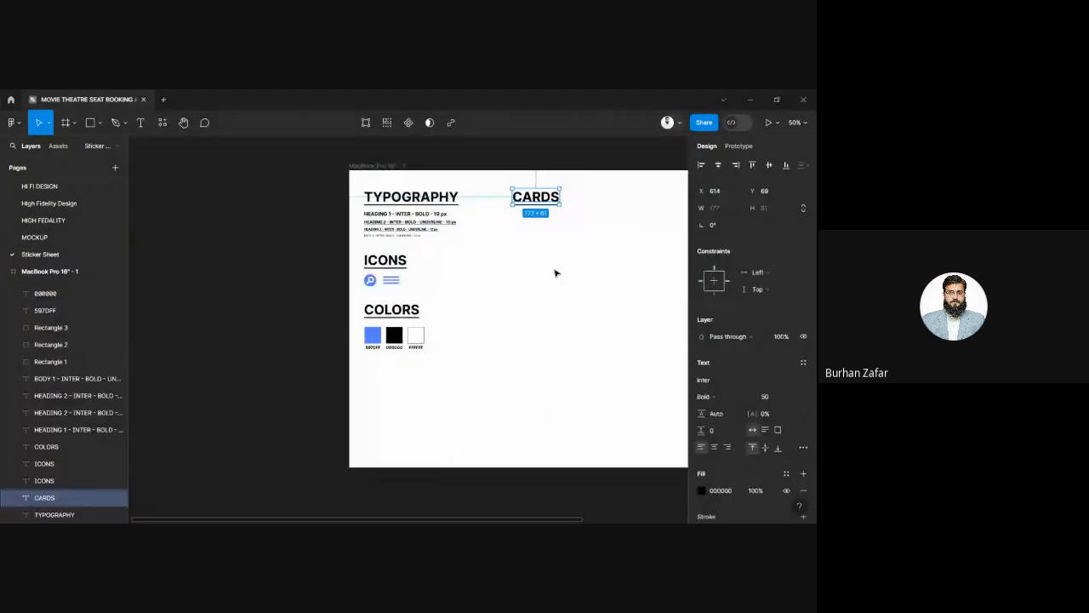
pyautogui.hotkey('ctrl', 'v')
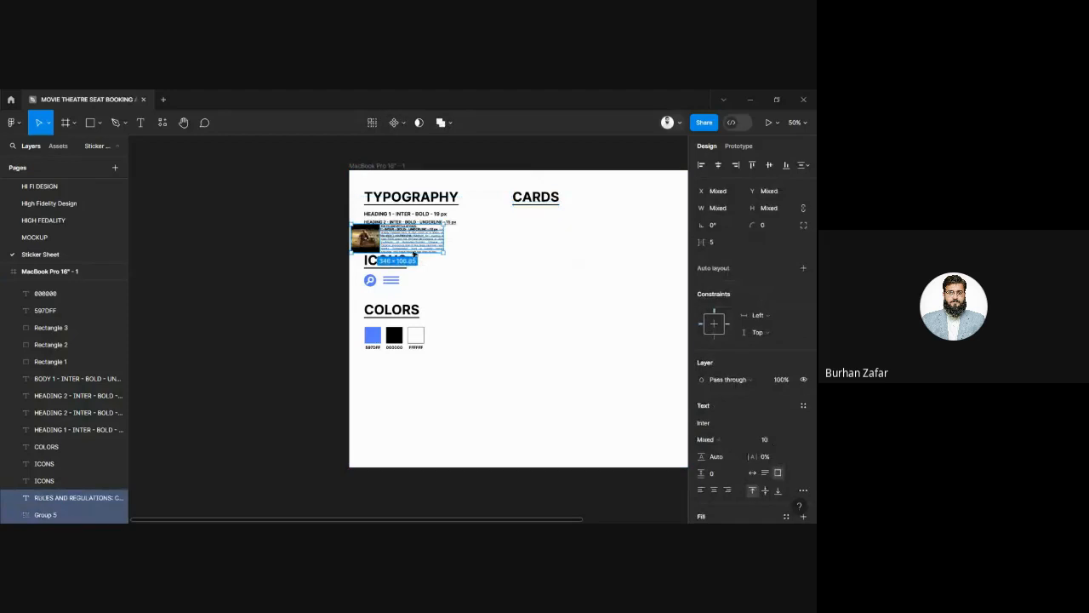
pyautogui.moveTo(421, 240); pyautogui.dragTo(581, 229)
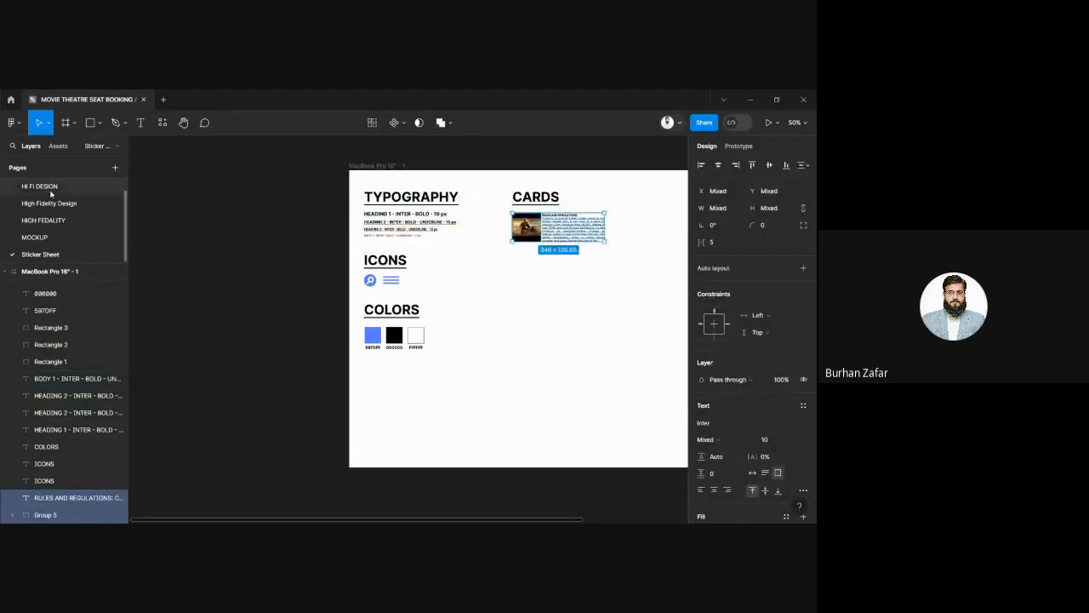
# - Try the first MOVIE NAME card from the MOCKUP page's browse results as a second card under CARDS, and delete it
pyautogui.click(49, 238)
pyautogui.hscroll(-1, 435, 247)
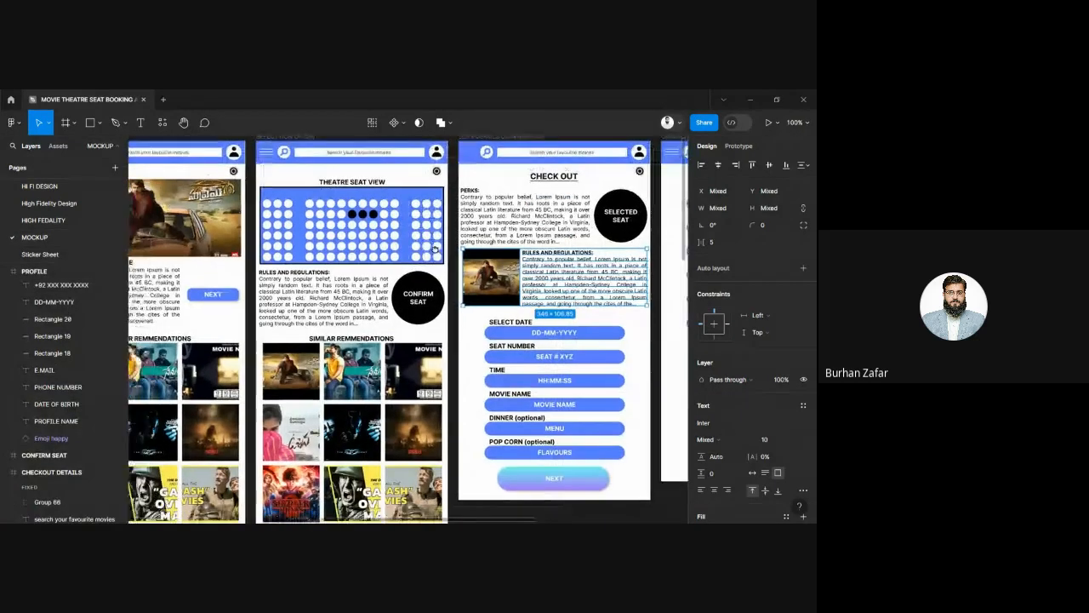
pyautogui.hscroll(-5, 435, 247)
pyautogui.hscroll(-3, 525, 246)
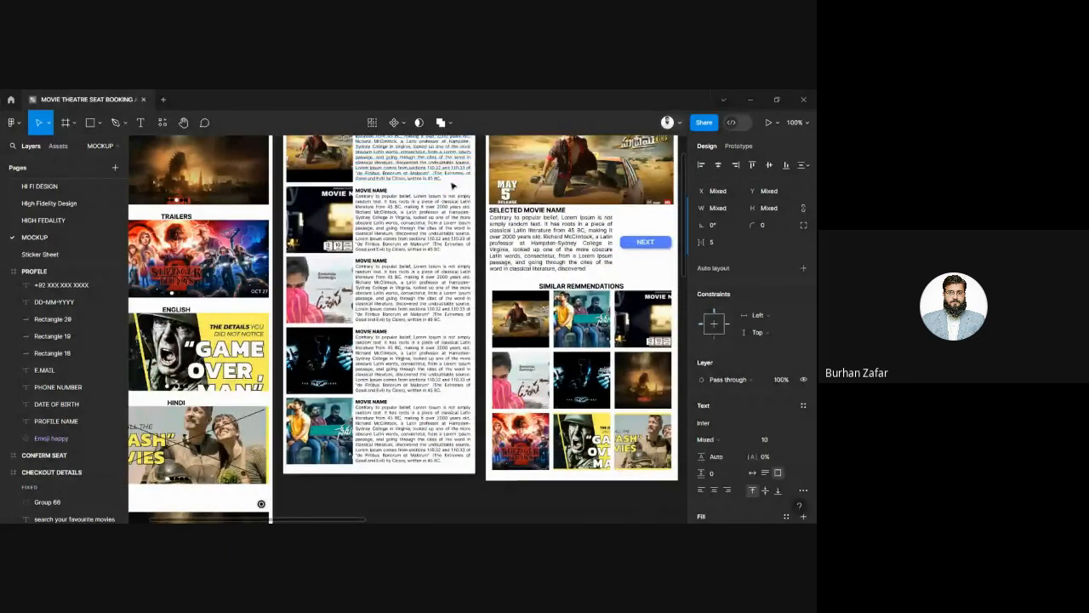
pyautogui.moveTo(450, 181); pyautogui.dragTo(332, 159)
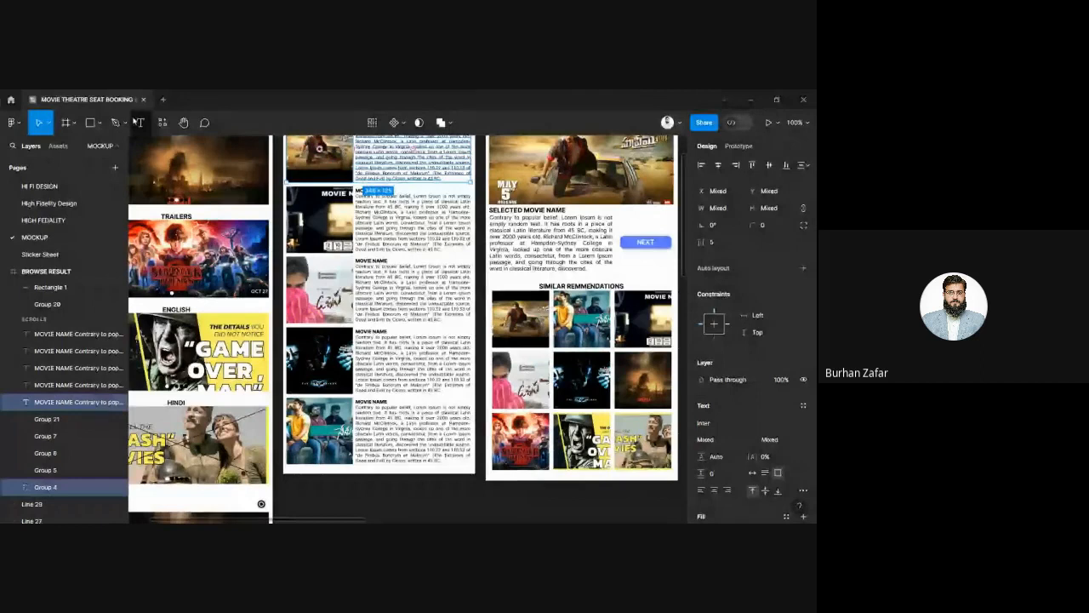
pyautogui.click(44, 255)
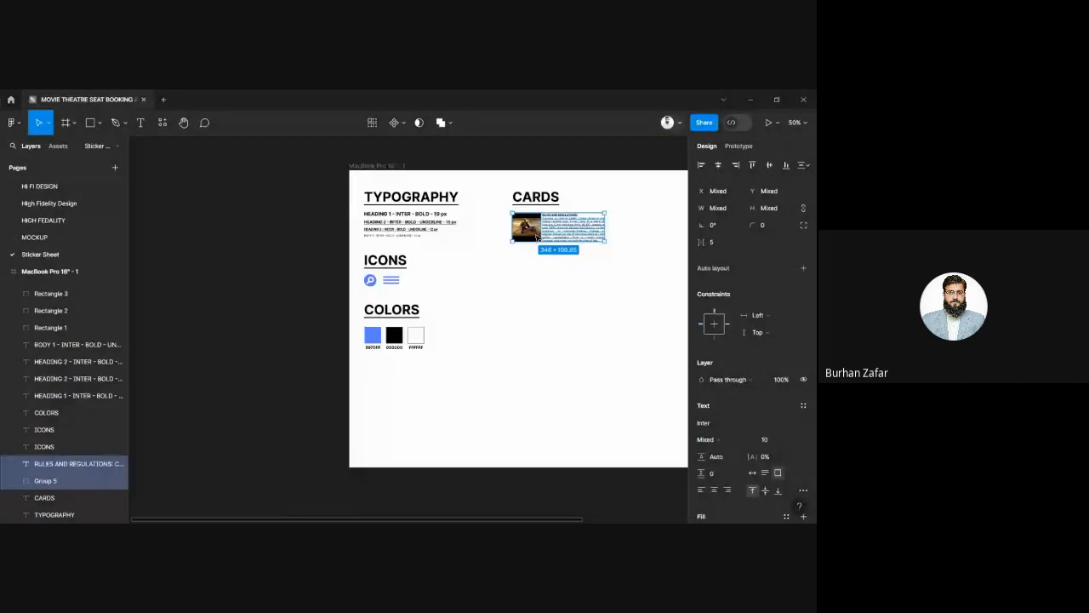
pyautogui.hotkey('ctrl', 'v')
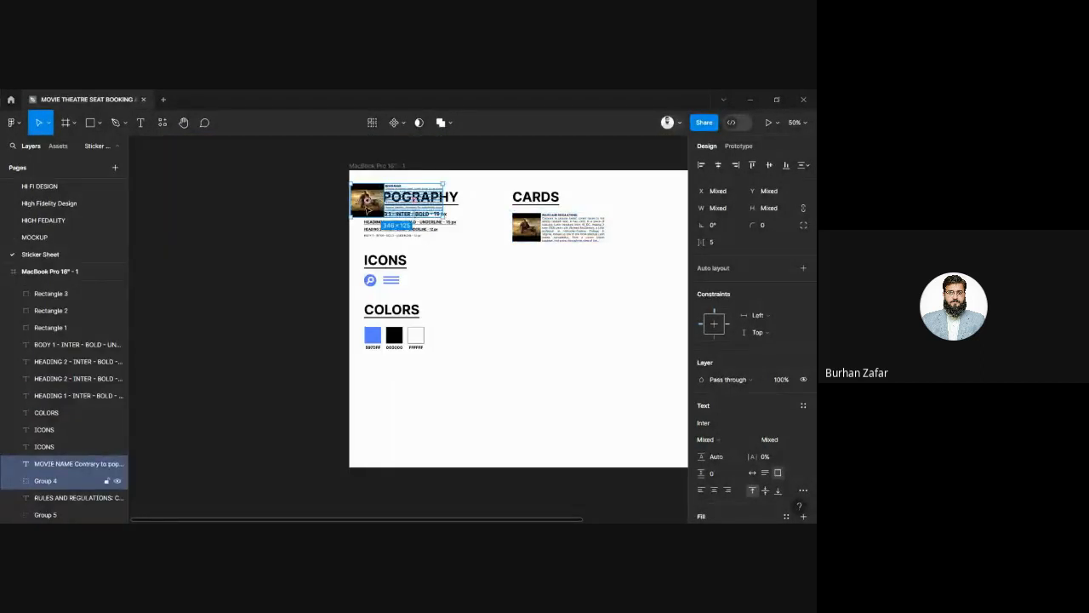
pyautogui.moveTo(415, 230); pyautogui.dragTo(527, 277)
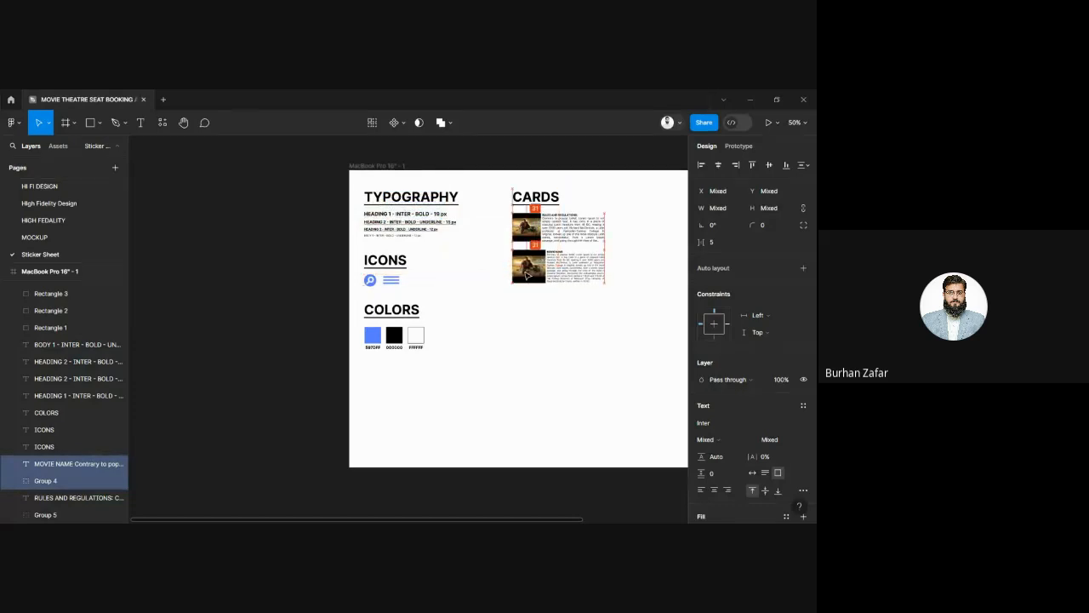
pyautogui.press('Delete')
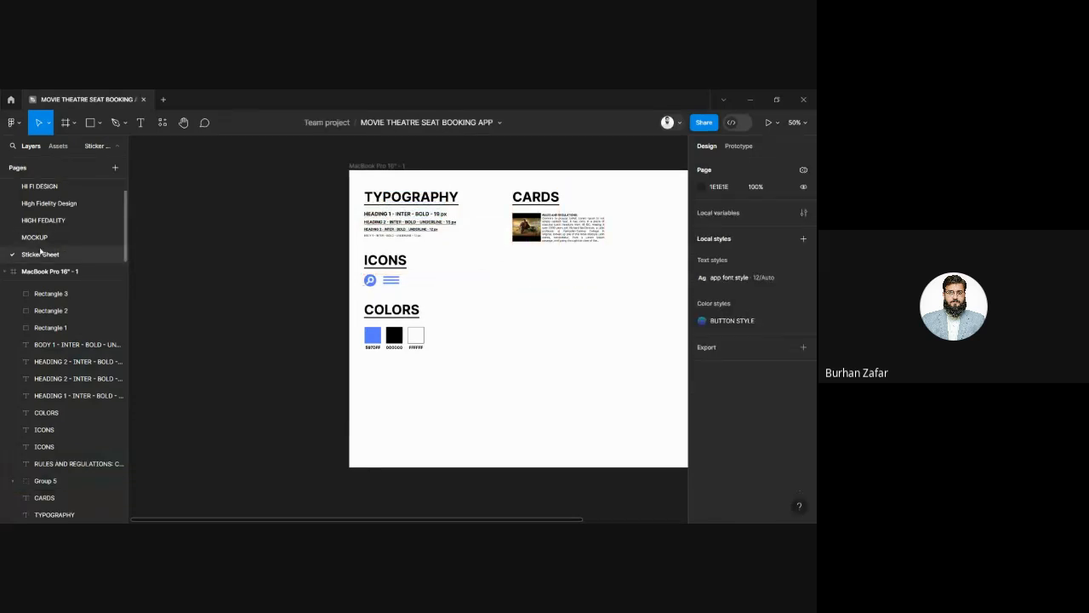
# - Copy the ENGLISH movie banner with its title from the MOCKUP page and place it below the first card under CARDS
pyautogui.click(61, 240)
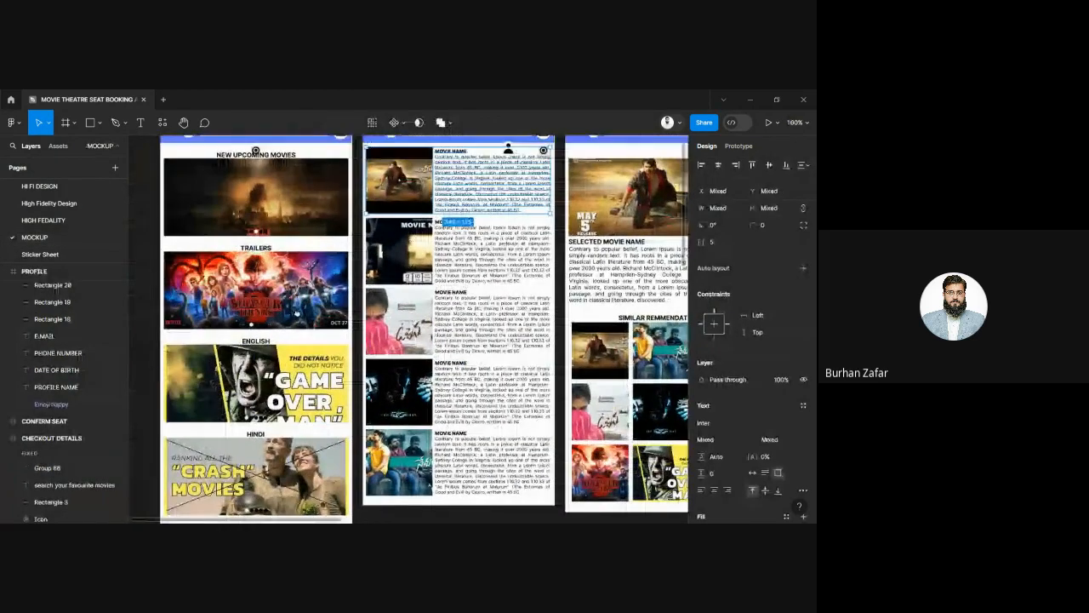
pyautogui.moveTo(357, 333); pyautogui.dragTo(219, 388)
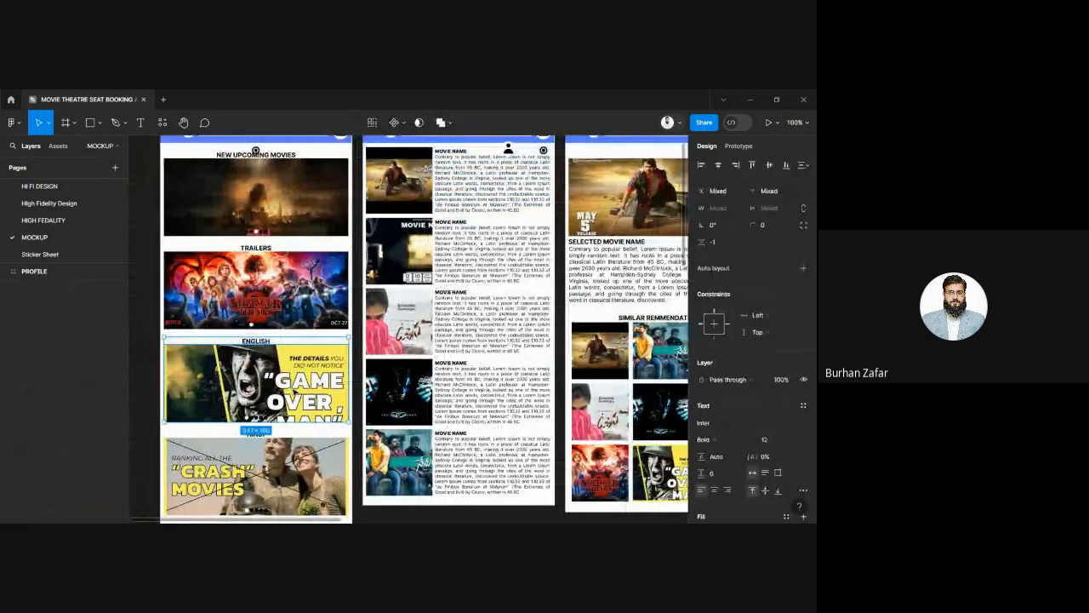
pyautogui.click(59, 255)
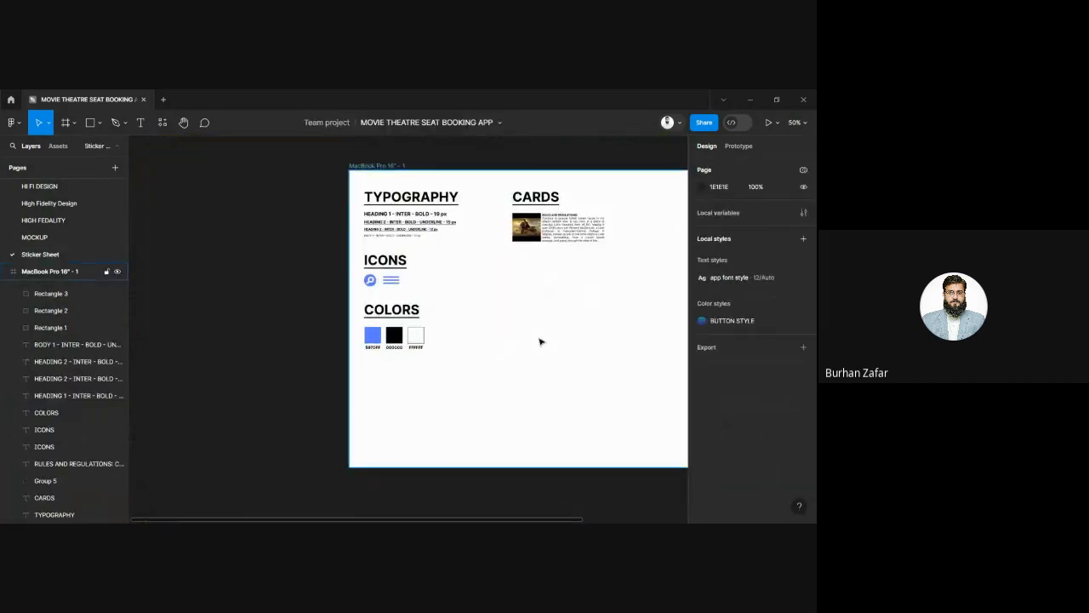
pyautogui.hotkey('ctrl', 'v')
pyautogui.moveTo(443, 339); pyautogui.dragTo(591, 276)
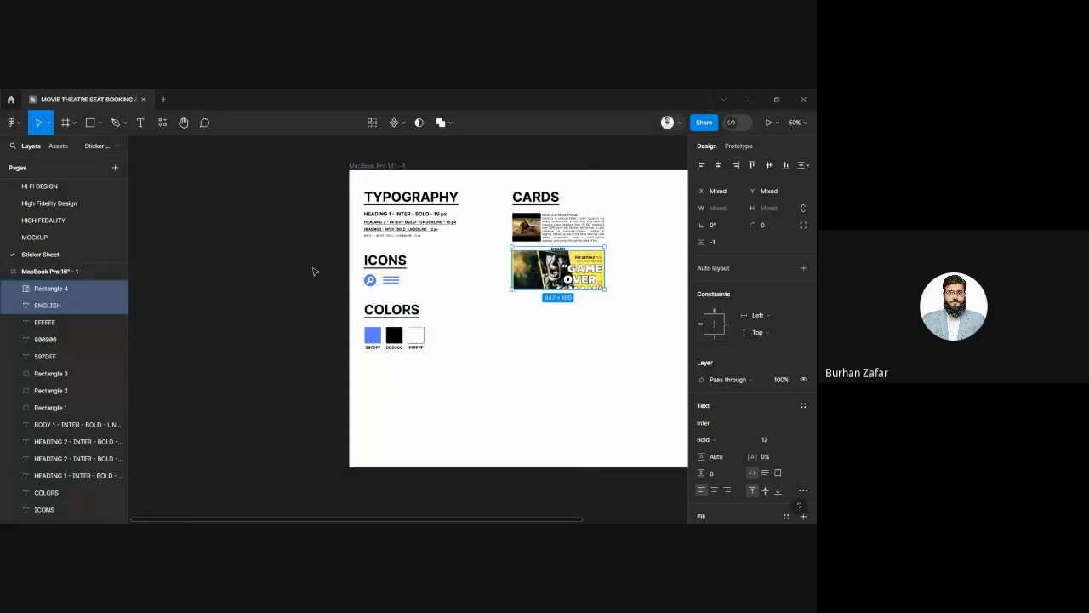
# - Copy the SELECTED MOVIE NAME poster, title and description from the MOCKUP page and place them below the ENGLISH banner on the Sticker Sheet
pyautogui.click(77, 240)
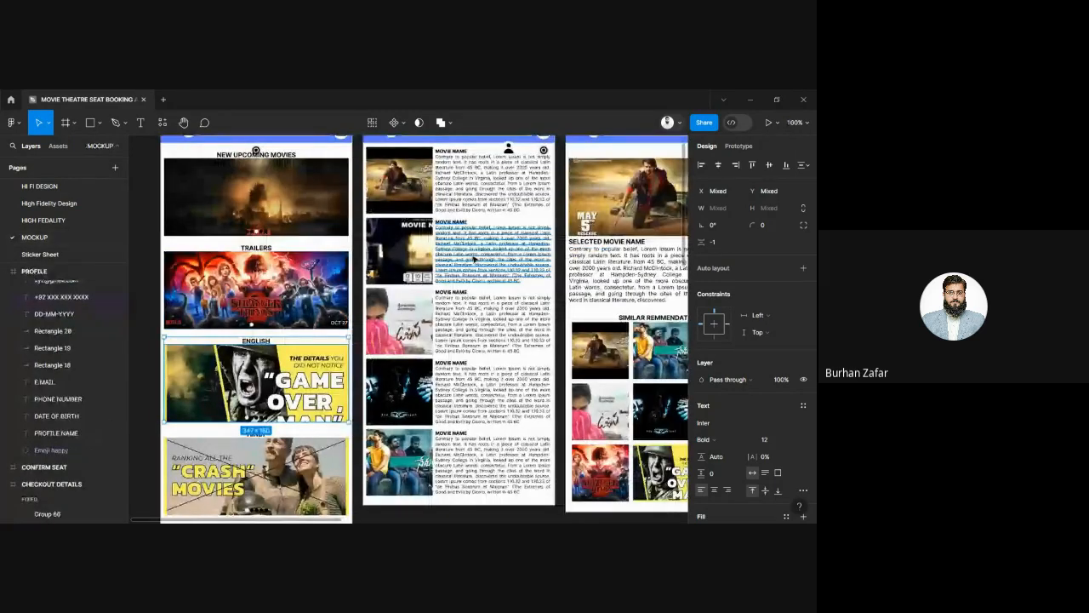
pyautogui.moveTo(470, 255); pyautogui.dragTo(163, 331)
pyautogui.moveTo(283, 222); pyautogui.dragTo(346, 343)
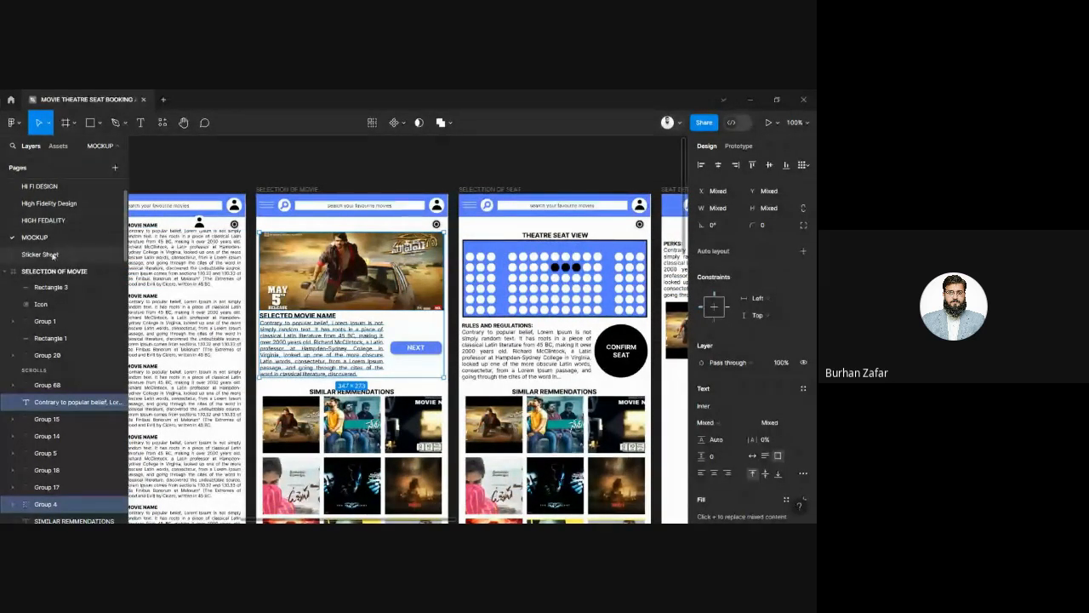
pyautogui.click(47, 253)
pyautogui.hotkey('ctrl', 'v')
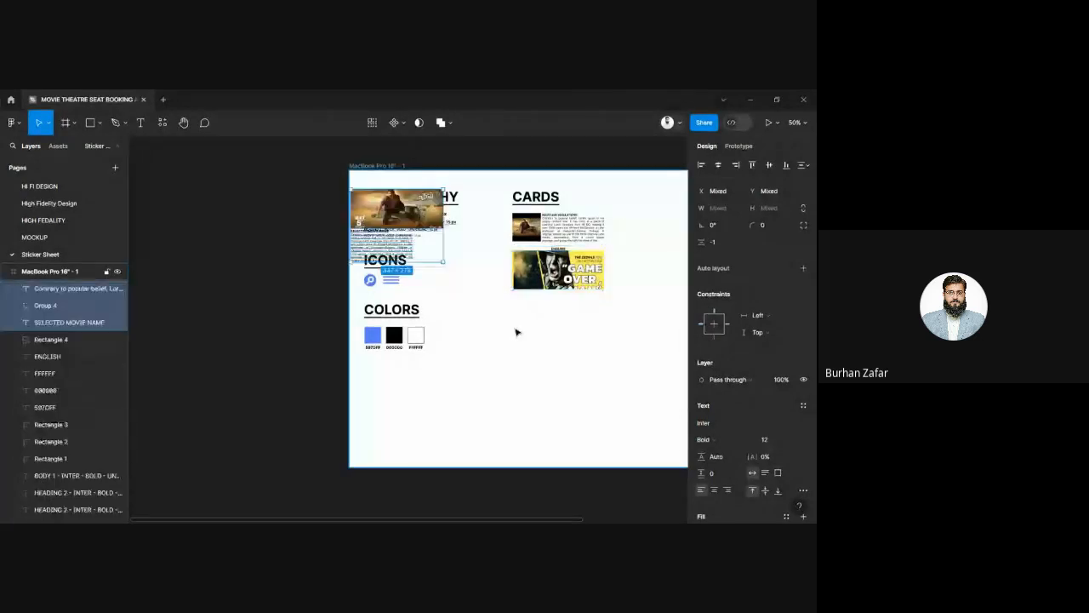
pyautogui.moveTo(412, 213); pyautogui.dragTo(572, 325)
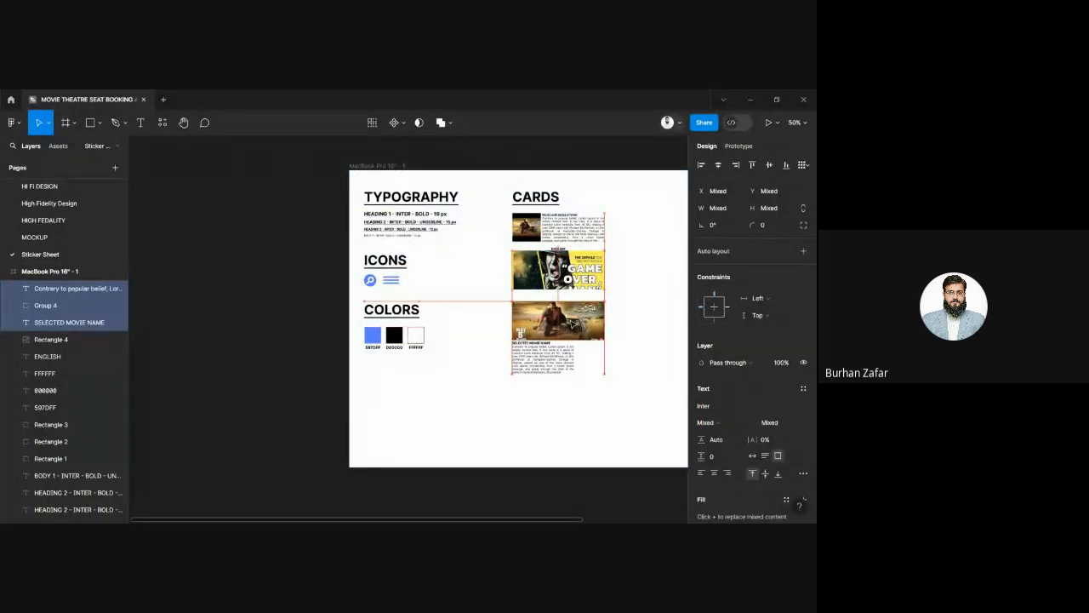
# - Look over the MOCKUP page's check-out screens, and on the Sticker Sheet duplicate the CARDS heading to its right, retitled BUTTONS
pyautogui.click(47, 236)
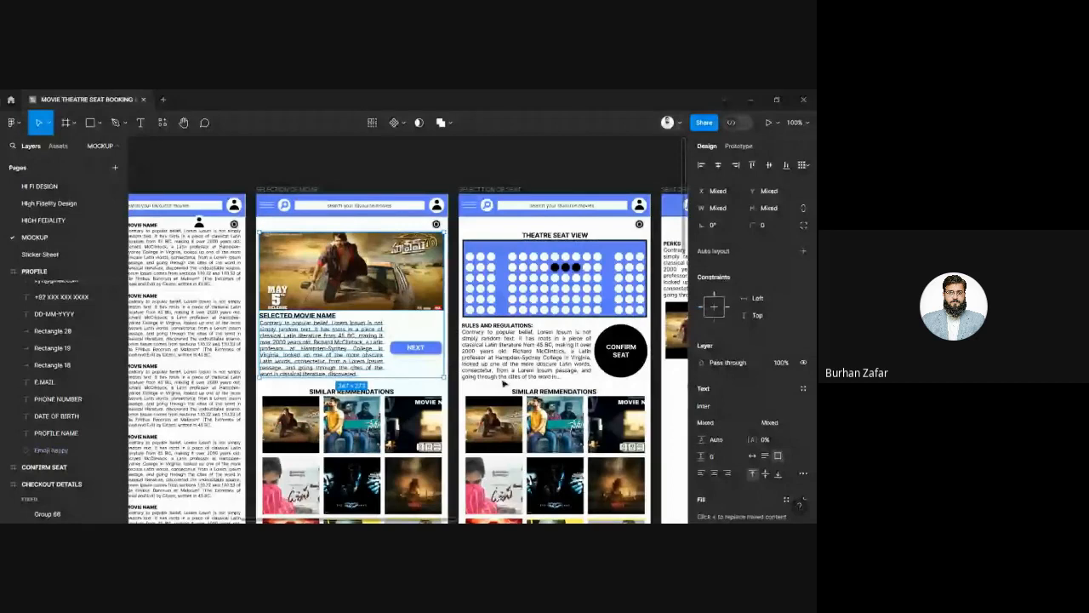
pyautogui.moveTo(529, 389); pyautogui.dragTo(176, 356)
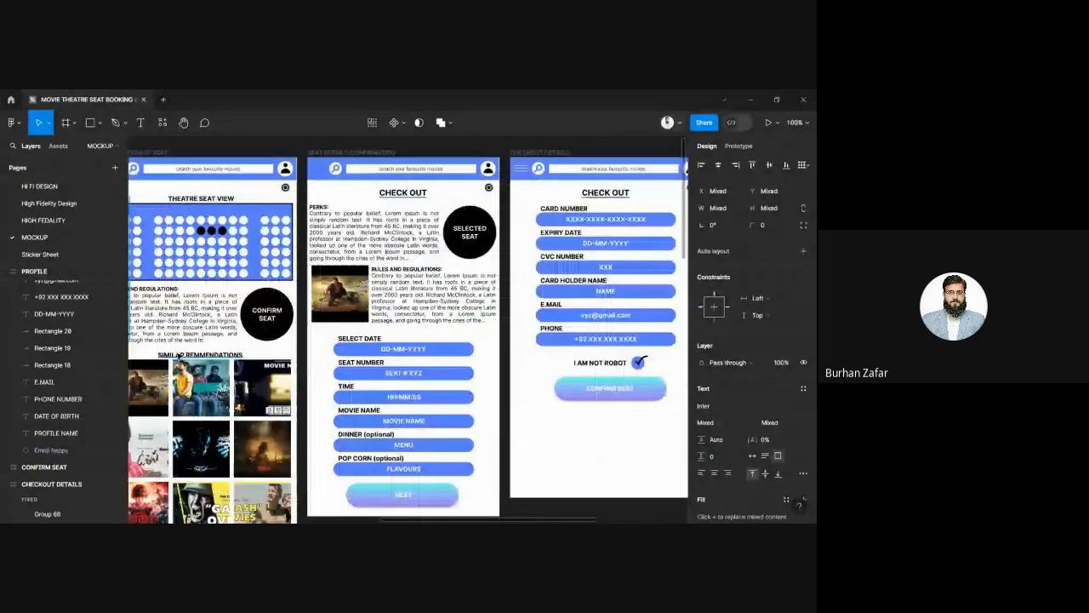
pyautogui.click(39, 254)
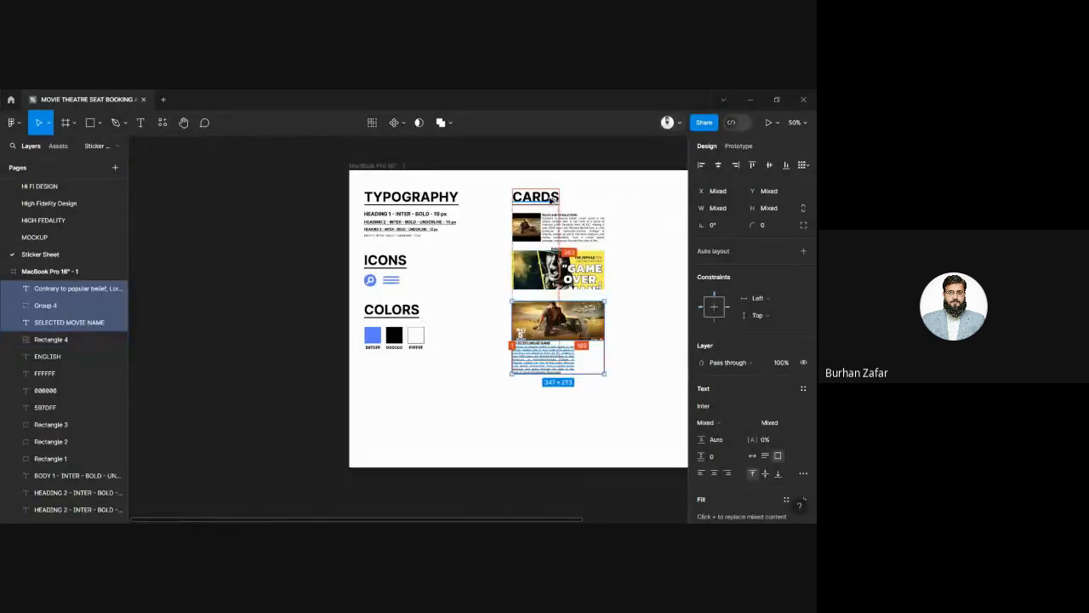
pyautogui.moveTo(554, 201); pyautogui.dragTo(670, 206)
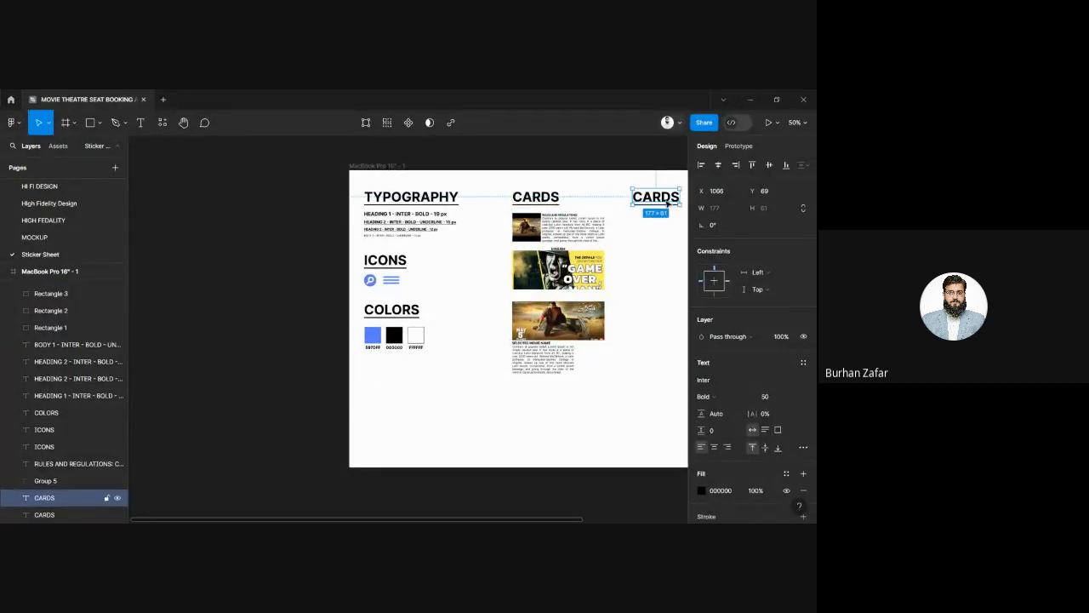
pyautogui.doubleClick(669, 202)
pyautogui.write('BUTTONS')
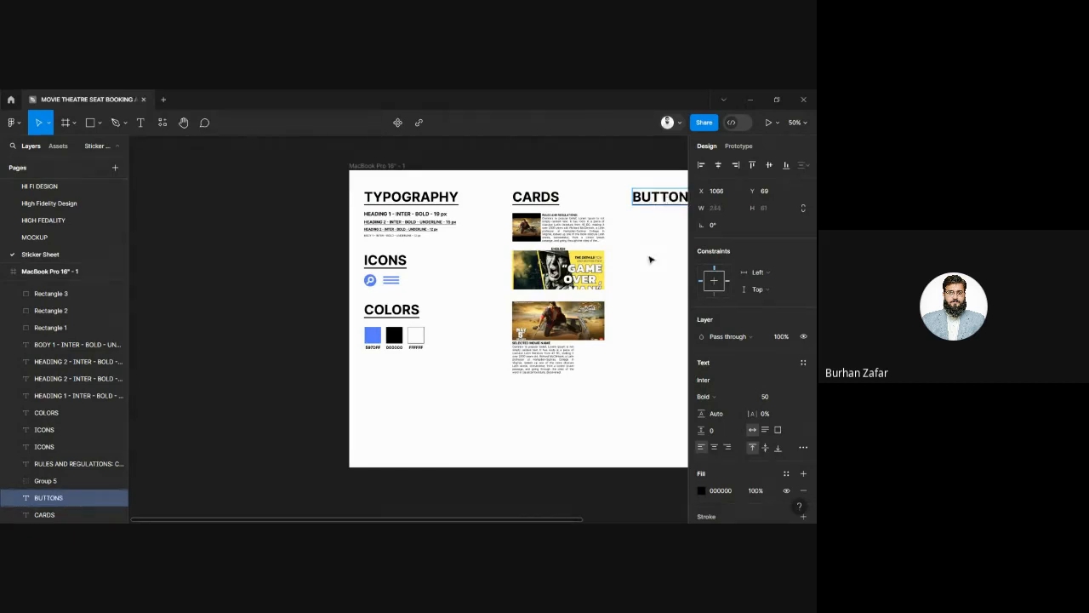
pyautogui.press('Escape')
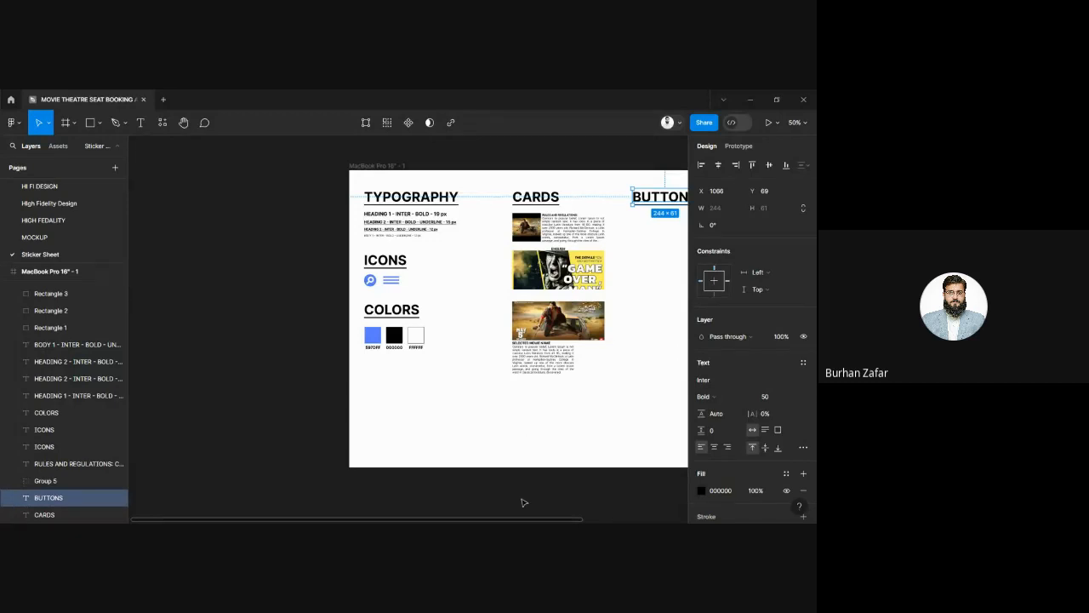
pyautogui.hscroll(3, 525, 502)
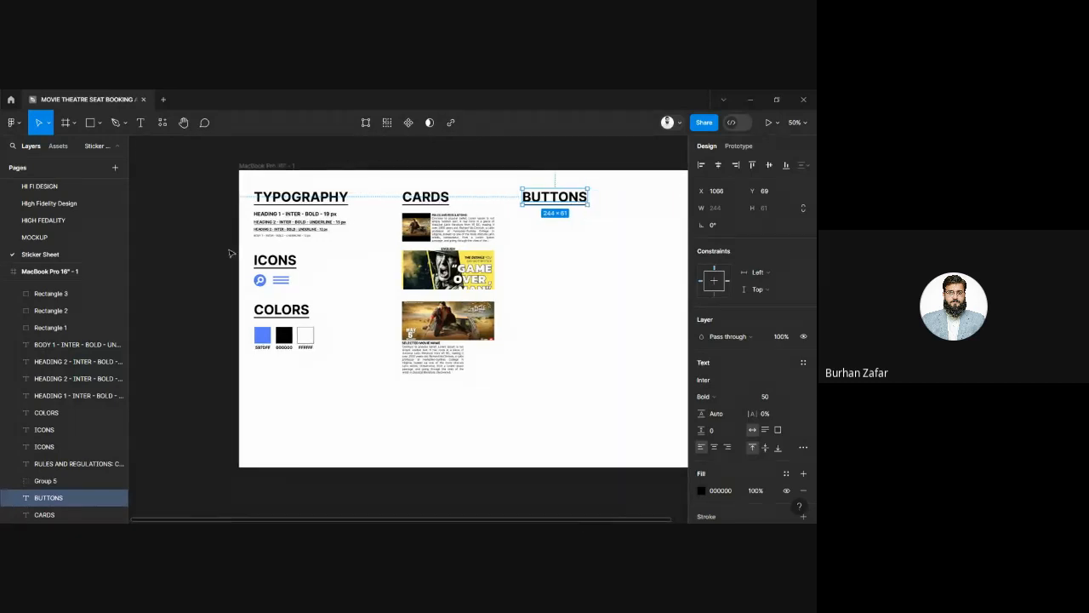
# - Copy the CONFIRM SEAT button from the MOCKUP page's checkout details screen and place it under the BUTTONS heading on the Sticker Sheet
pyautogui.click(57, 241)
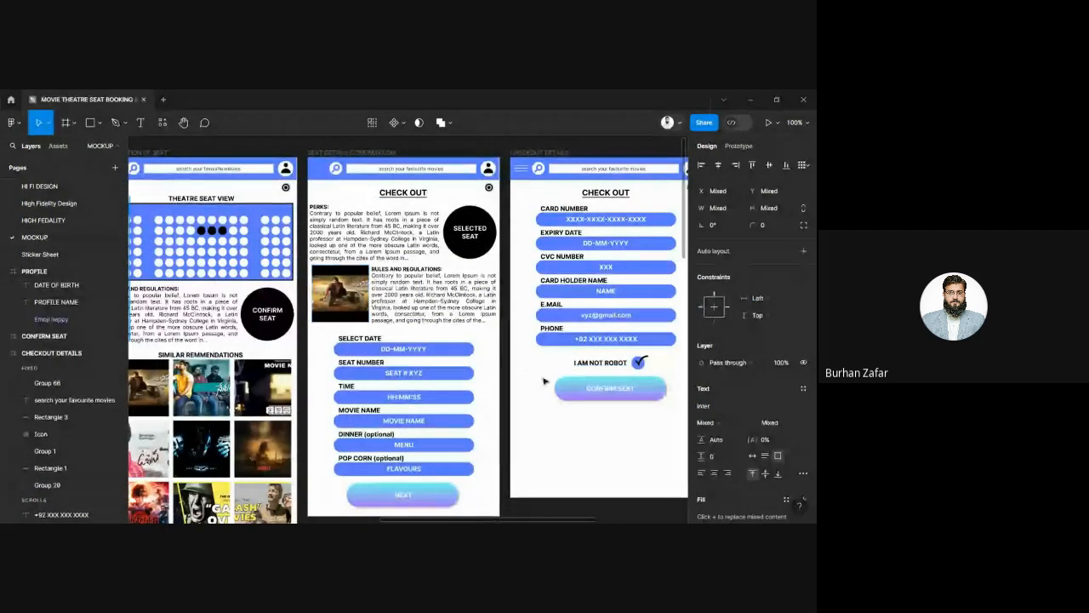
pyautogui.moveTo(544, 381); pyautogui.dragTo(657, 413)
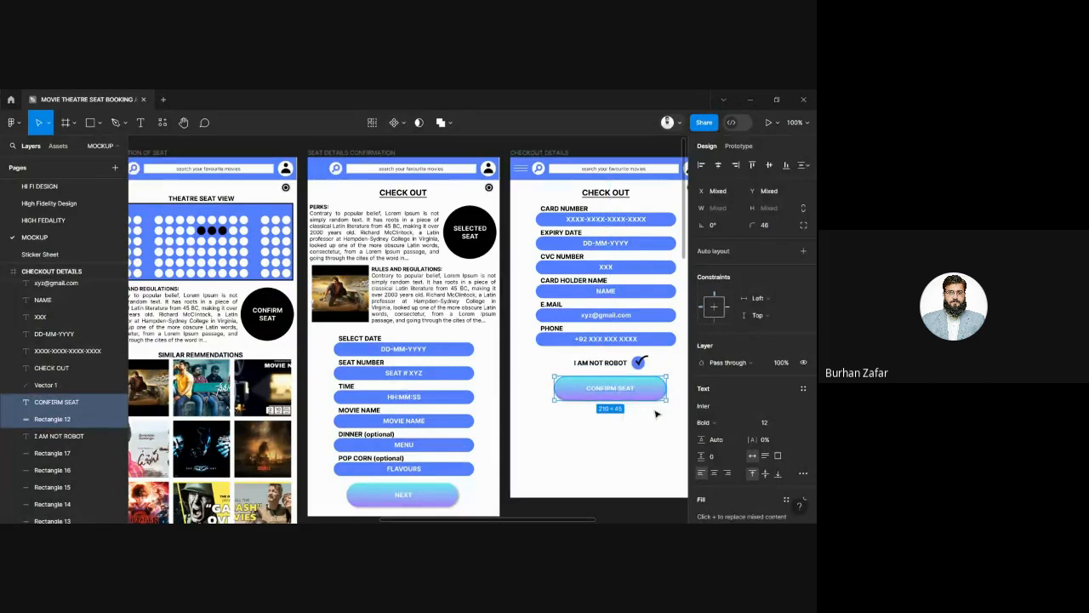
pyautogui.click(43, 253)
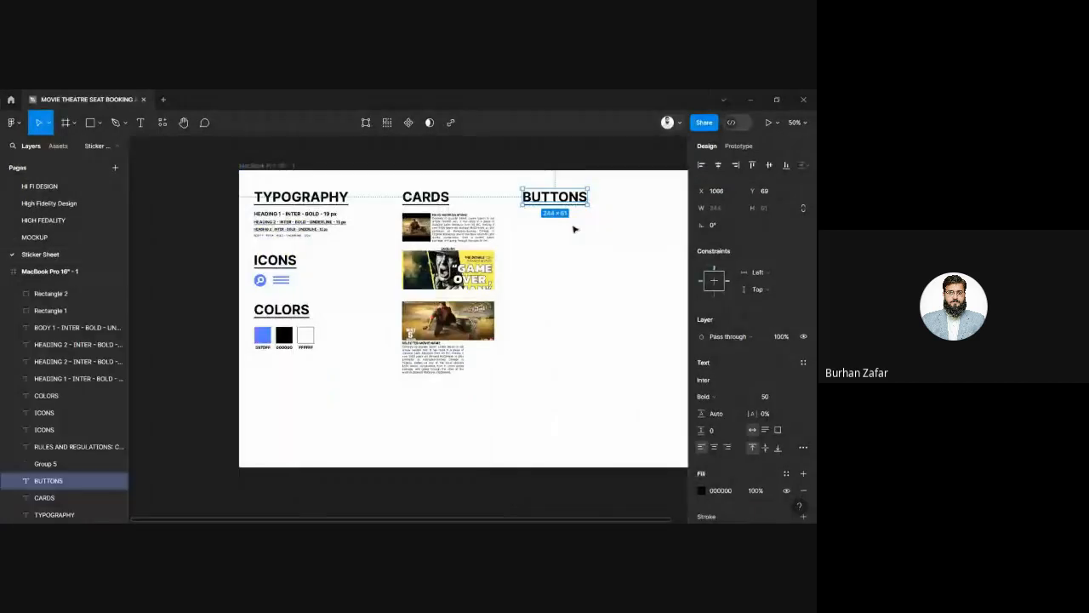
pyautogui.hotkey('ctrl', 'v')
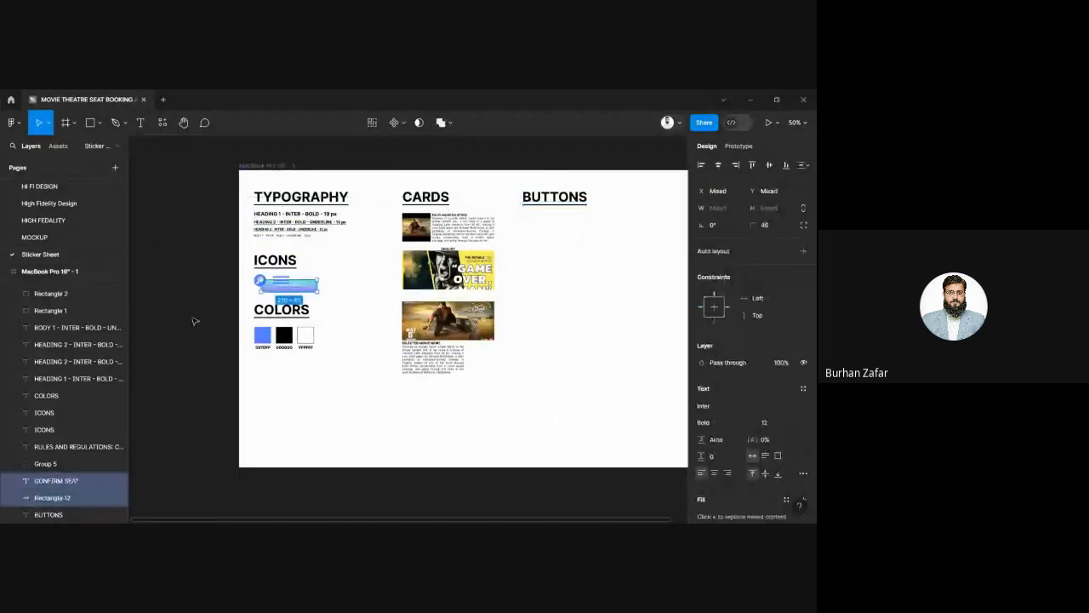
pyautogui.moveTo(306, 292); pyautogui.dragTo(148, 411)
pyautogui.hotkey('shift', '0')
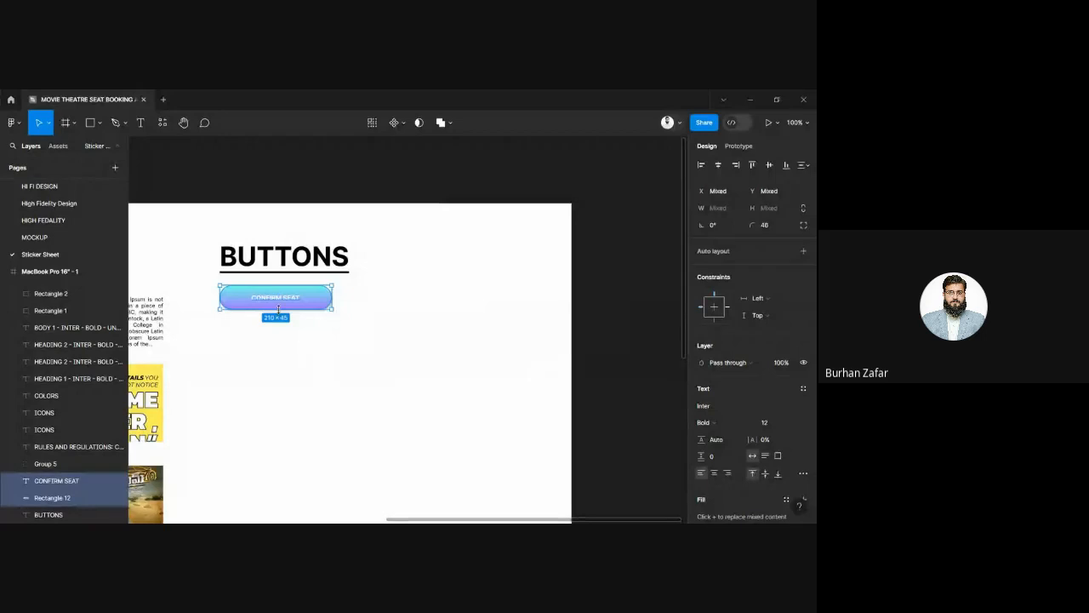
pyautogui.hotkey('ctrl', '+')
pyautogui.moveTo(280, 310); pyautogui.dragTo(469, 333)
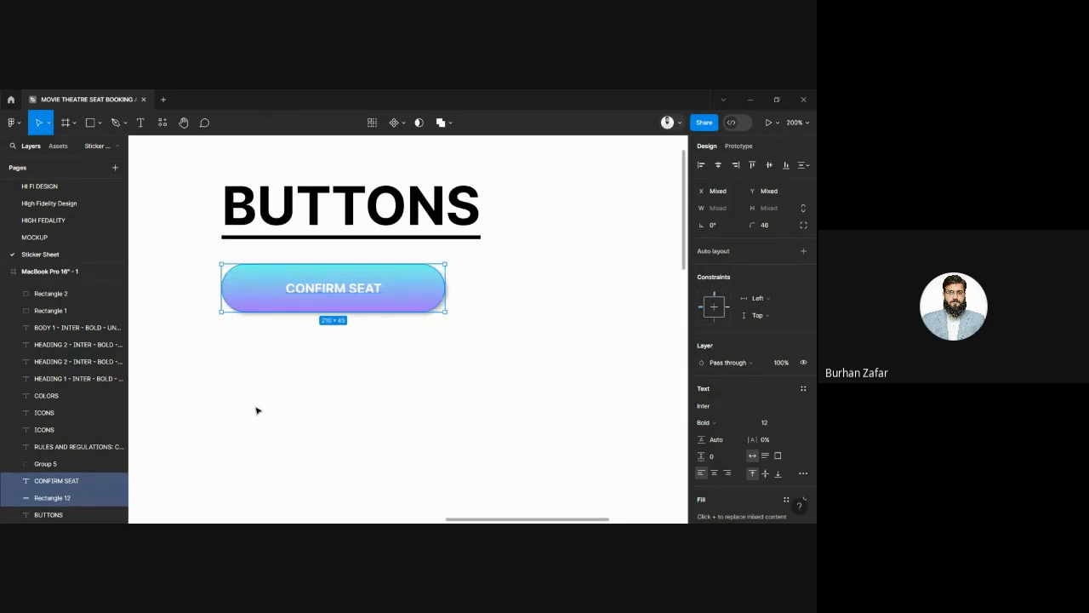
# - Check the CONFIRM SEAT text's font and add the label "BUTTON TYPOGRAPHY - INTER - BOLD - 12px" below the button
pyautogui.doubleClick(315, 290)
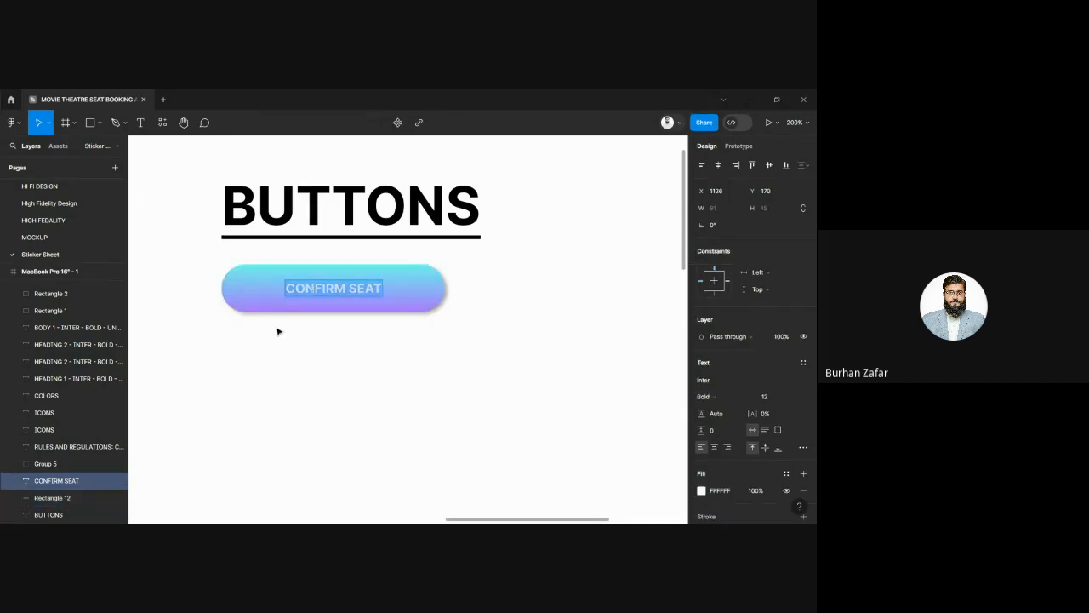
pyautogui.press('Escape')
pyautogui.press('t')
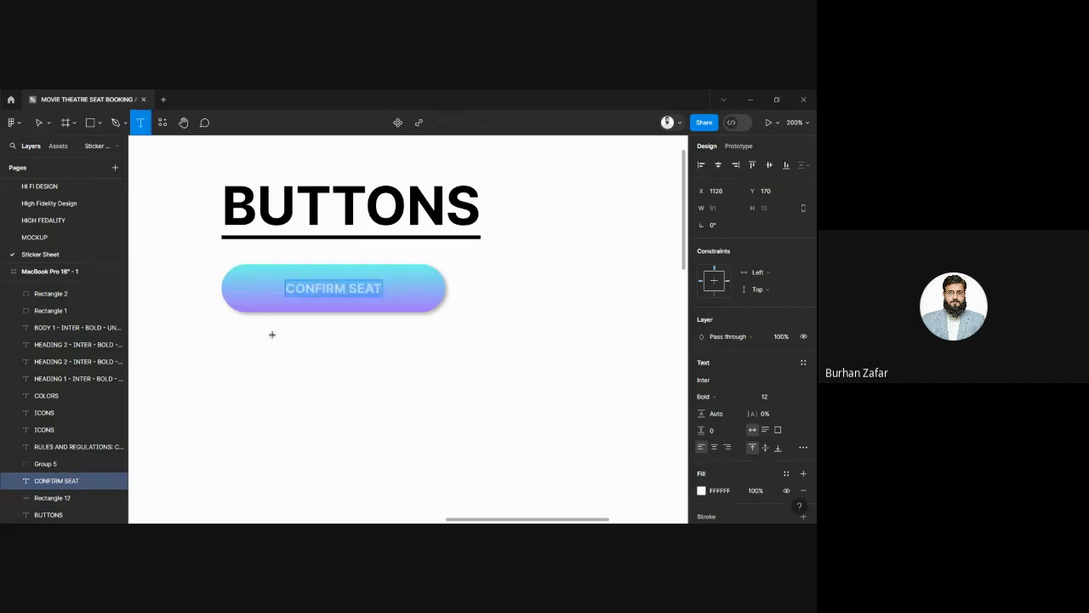
pyautogui.click(228, 345)
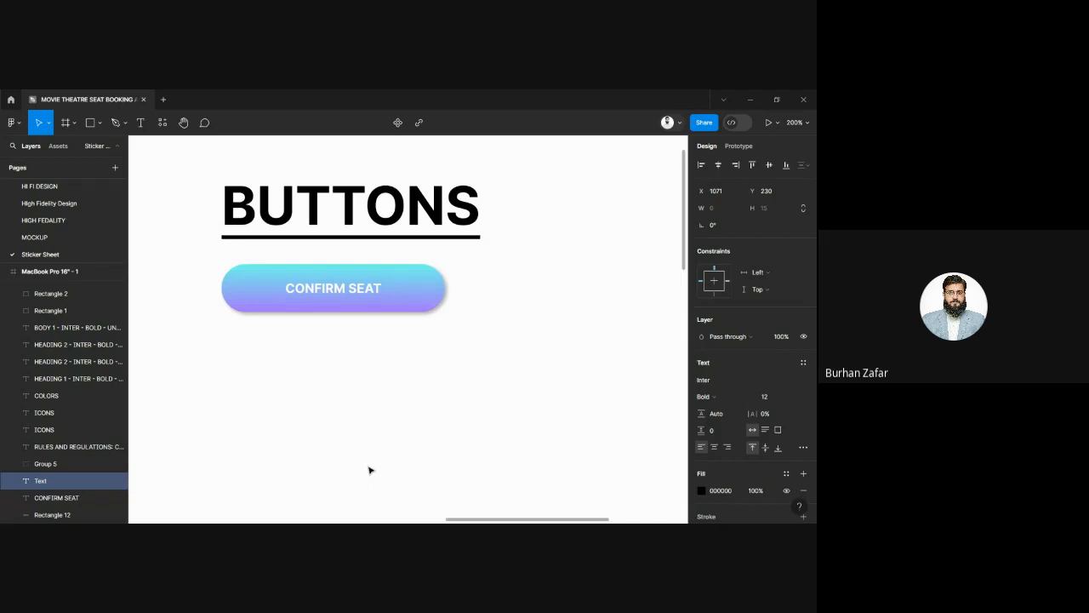
pyautogui.write('I')
pyautogui.press('BackSpace')
pyautogui.write('BUTTON TY')
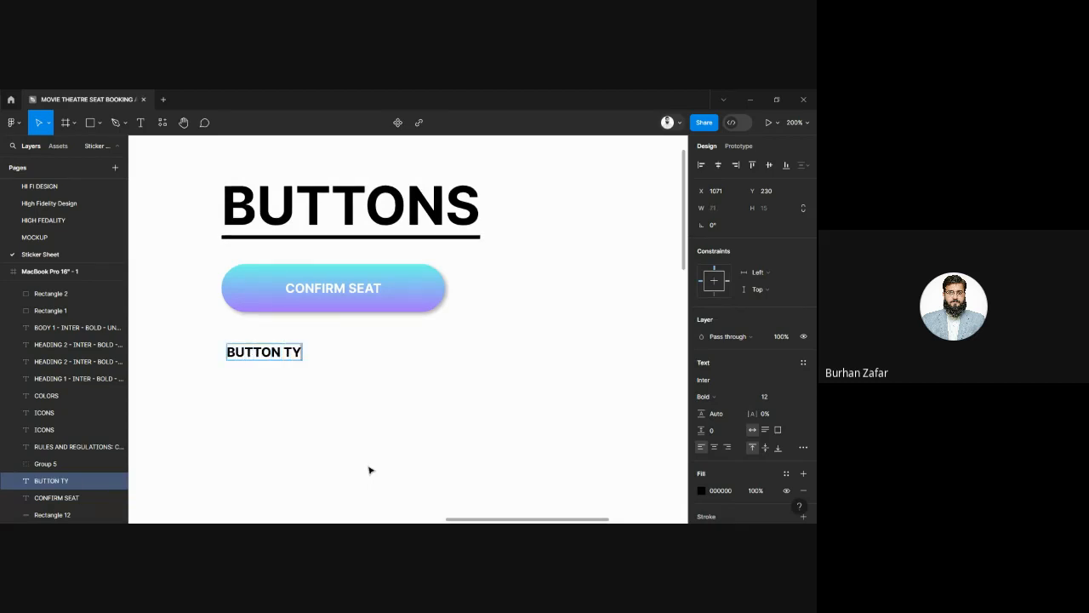
pyautogui.write('POGRAP')
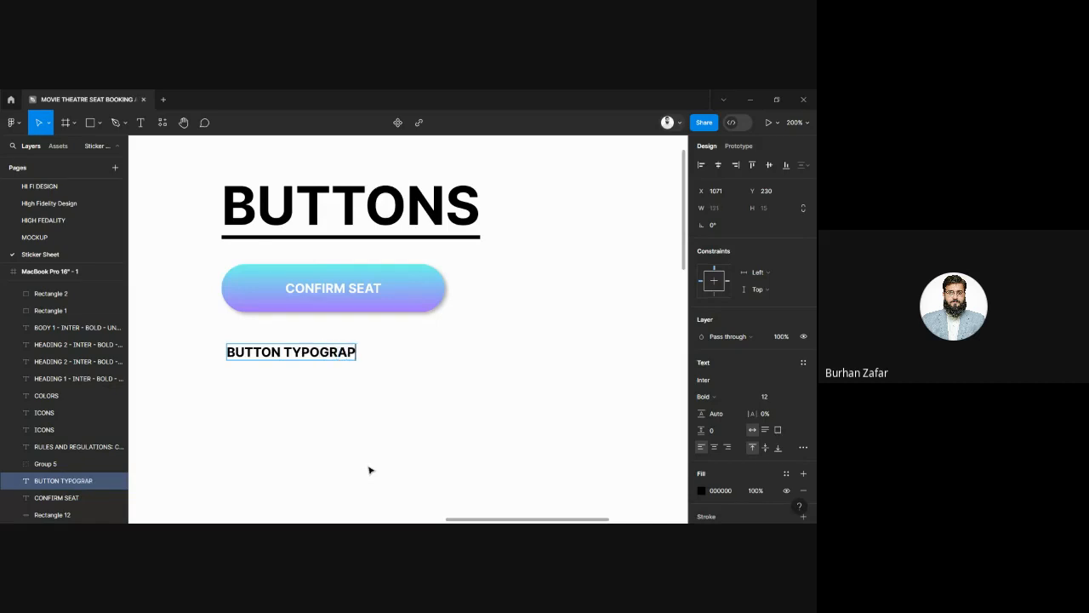
pyautogui.write('HY - INT')
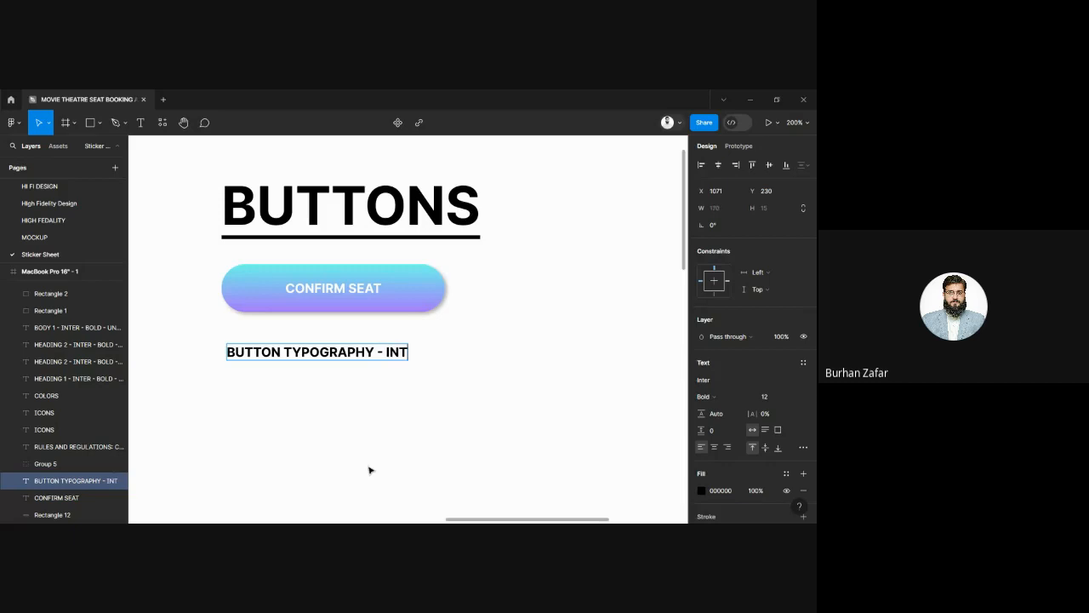
pyautogui.write('ER - BOLD')
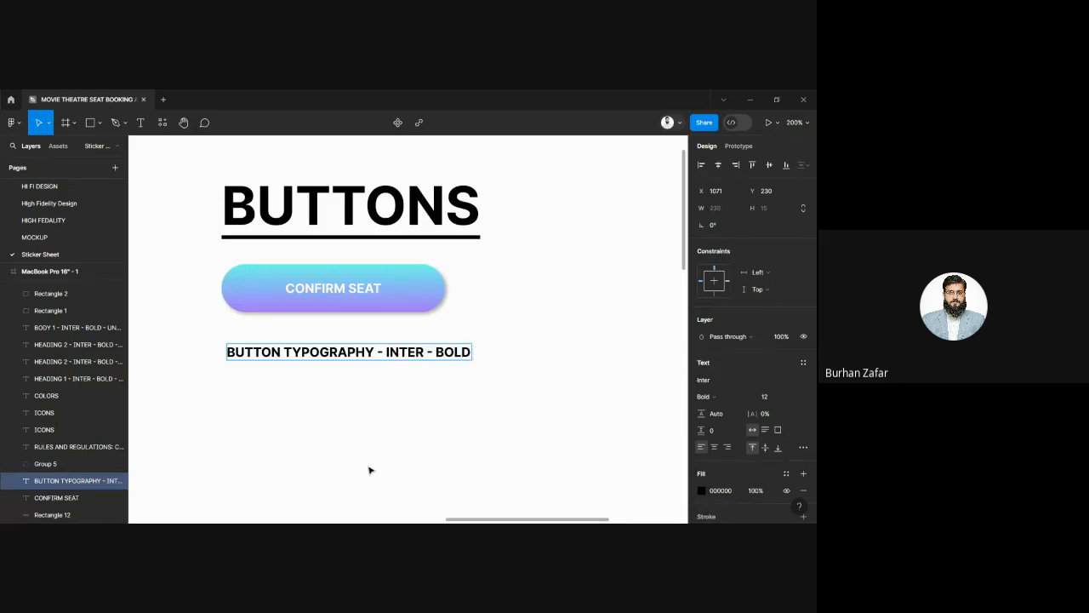
pyautogui.write(' - 12px')
pyautogui.click(768, 399)
pyautogui.click(502, 413)
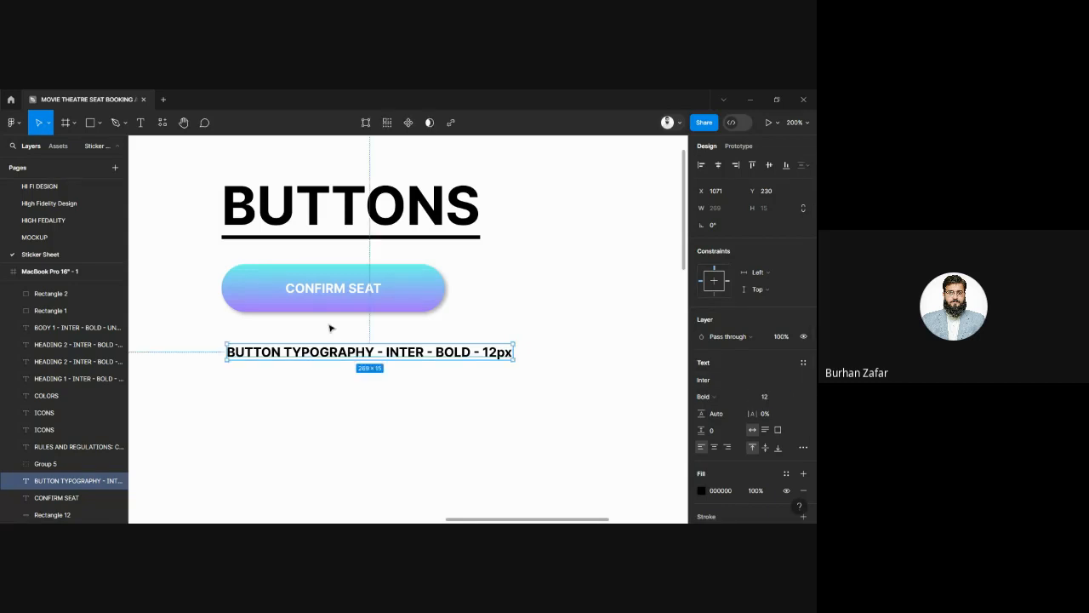
# - Check the CONFIRM SEAT text's properties again and move the typography label up directly beneath the button
pyautogui.click(344, 288)
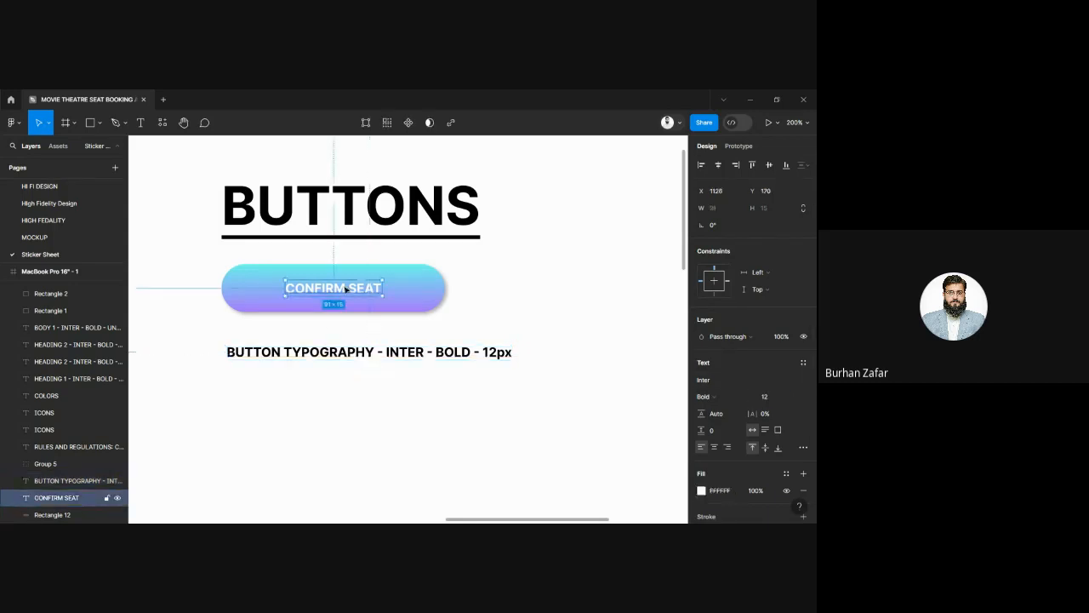
pyautogui.click(359, 349)
pyautogui.moveTo(358, 338); pyautogui.dragTo(357, 328)
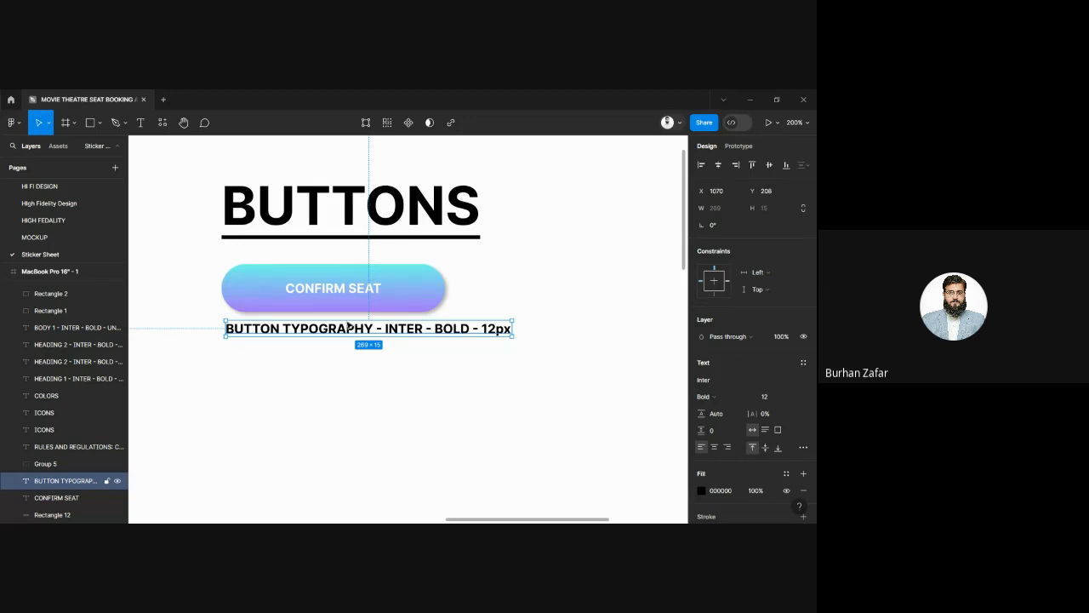
# - Open the CONFIRM SEAT button's rectangle for editing on the MOCKUP page's checkout details screen
pyautogui.click(35, 244)
pyautogui.click(46, 241)
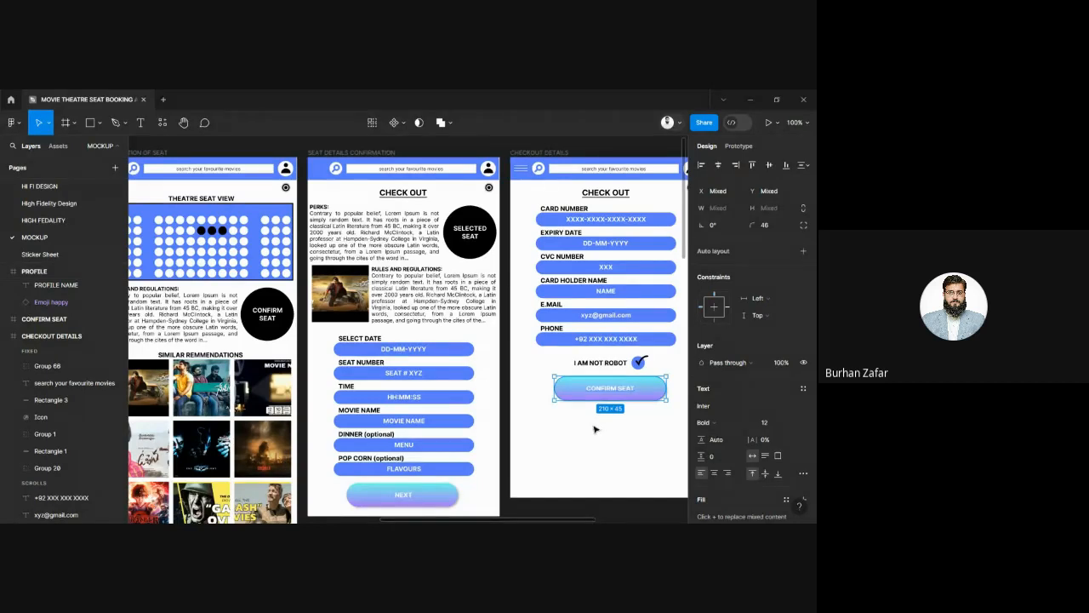
pyautogui.doubleClick(574, 388)
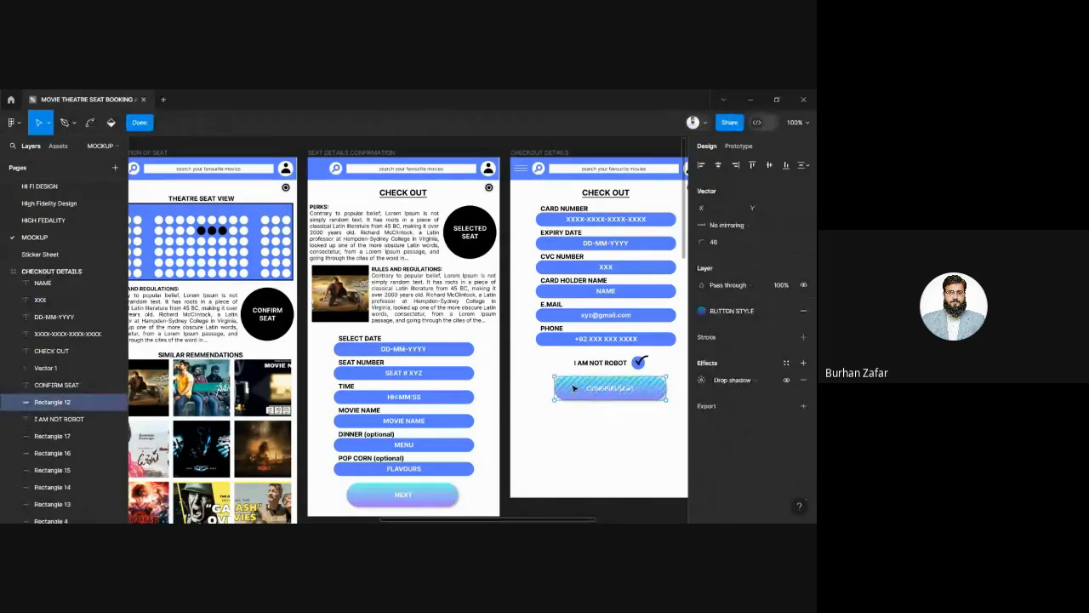
# - Remove the fill style from the CONFIRM SEAT button's rectangle and reapply BUTTON STYLE to it
pyautogui.click(804, 314)
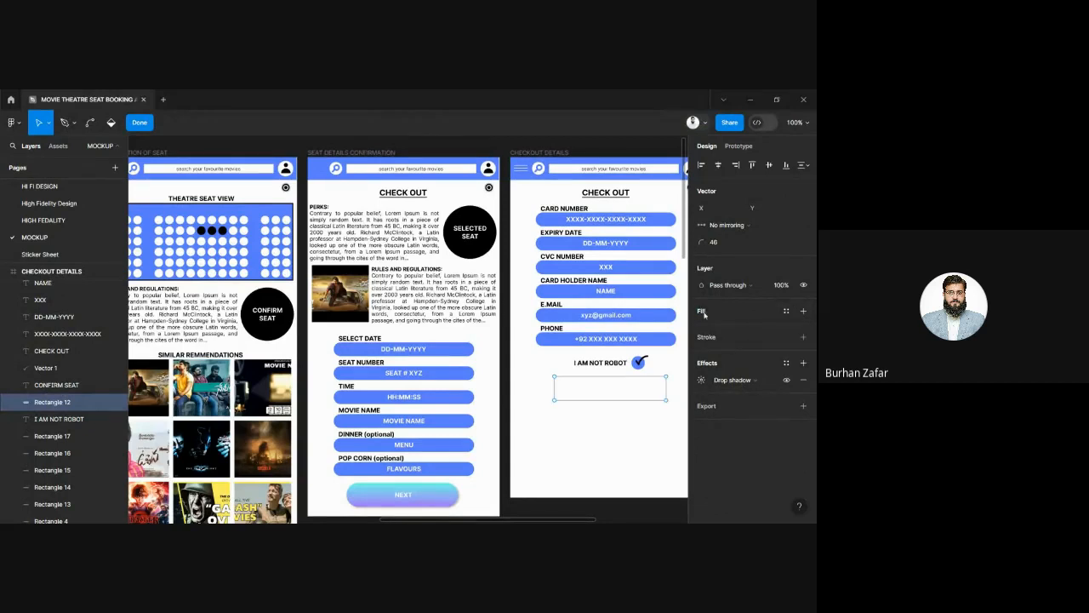
pyautogui.click(784, 312)
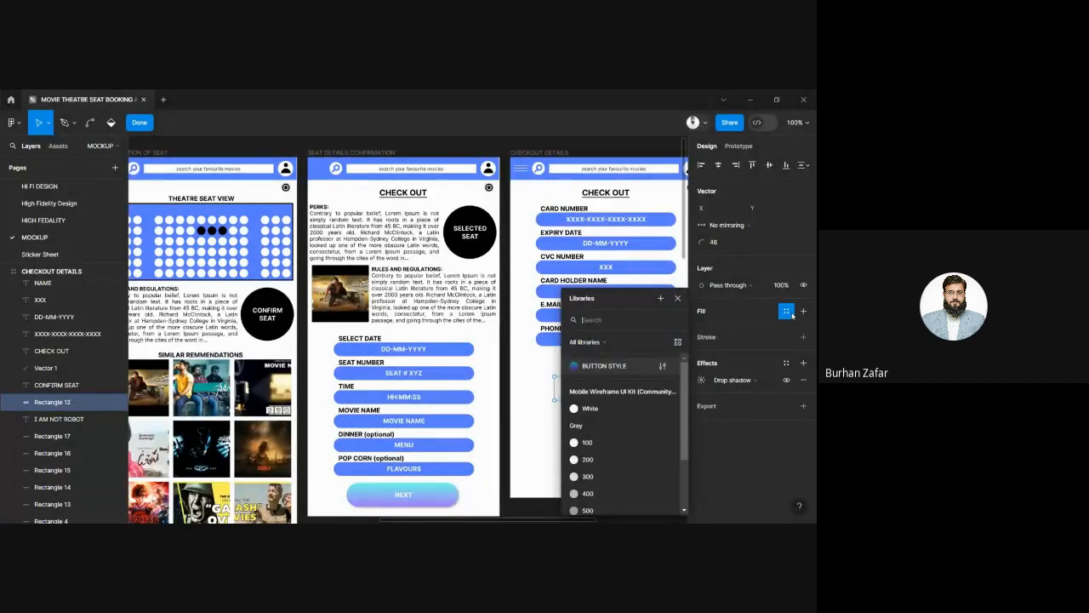
pyautogui.click(618, 365)
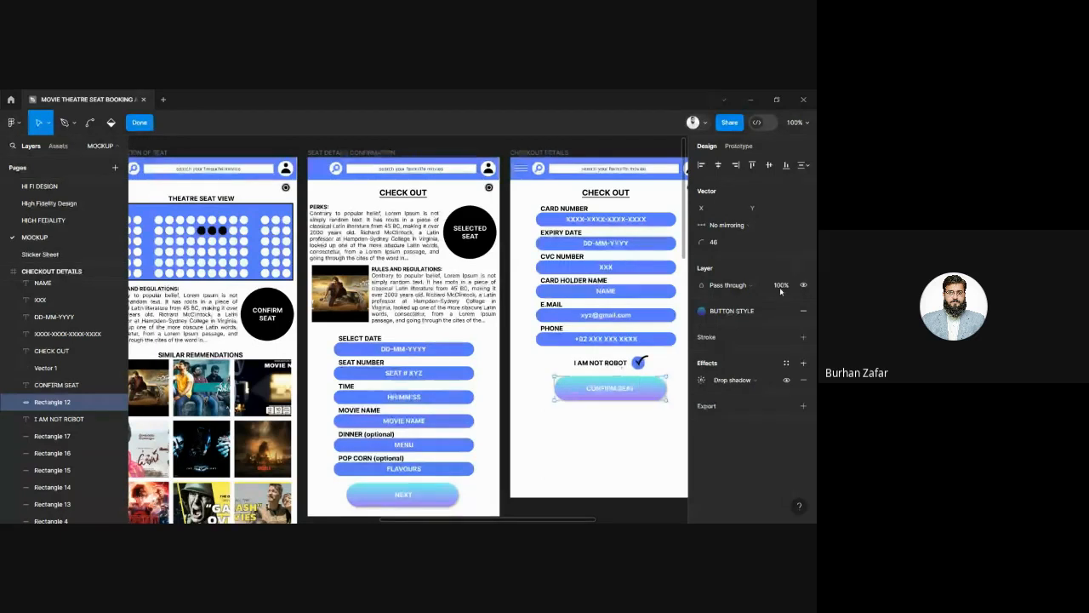
# - Detach BUTTON STYLE from the CONFIRM SEAT rectangle's fill and save its linear gradient as a new color style named BUTTON 1 COLOR
pyautogui.click(786, 312)
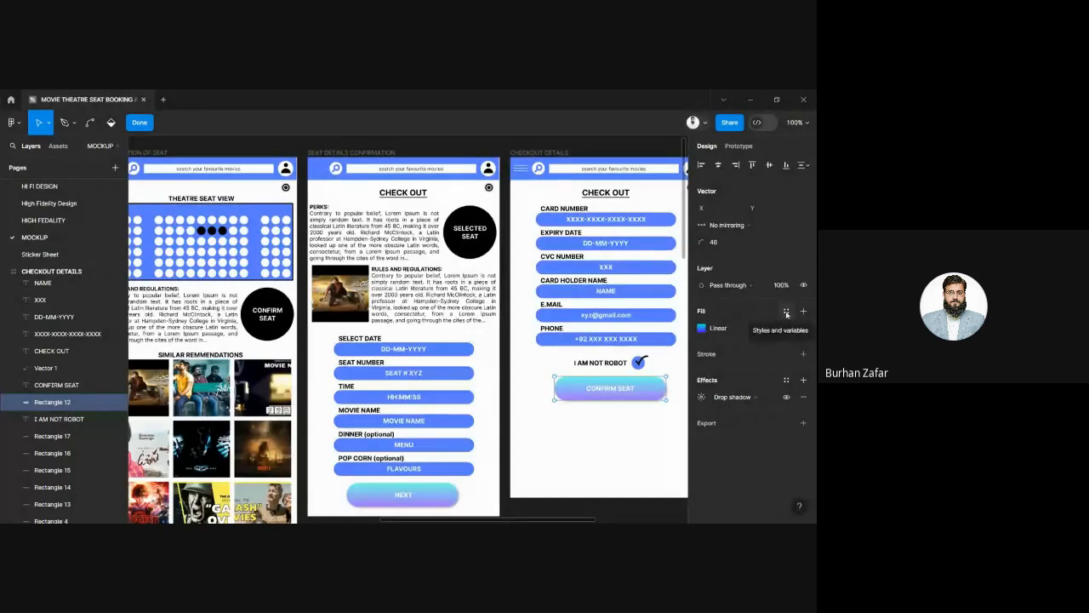
pyautogui.click(787, 313)
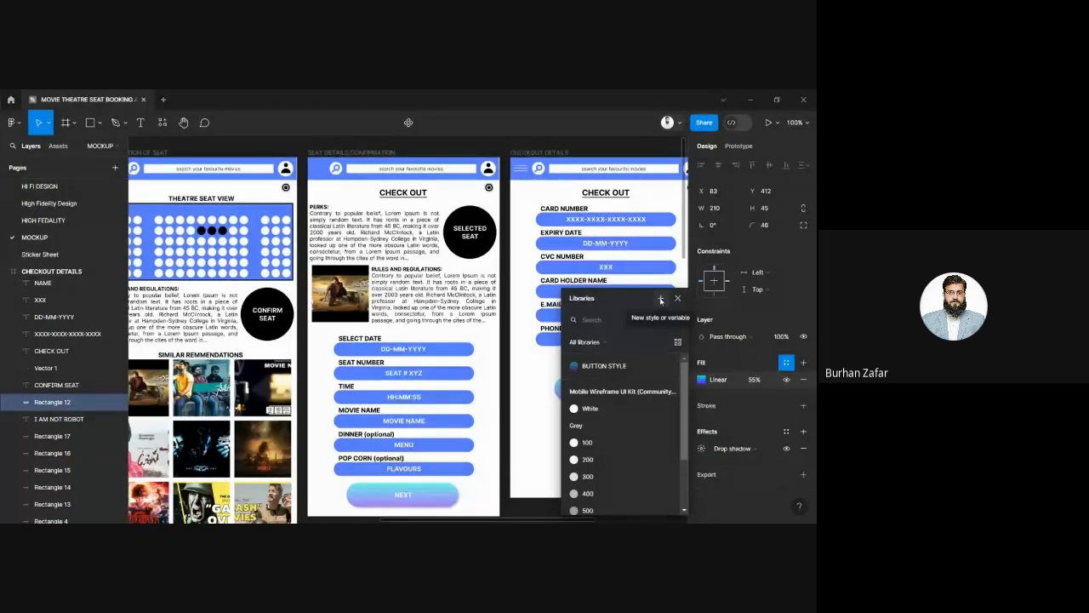
pyautogui.click(660, 300)
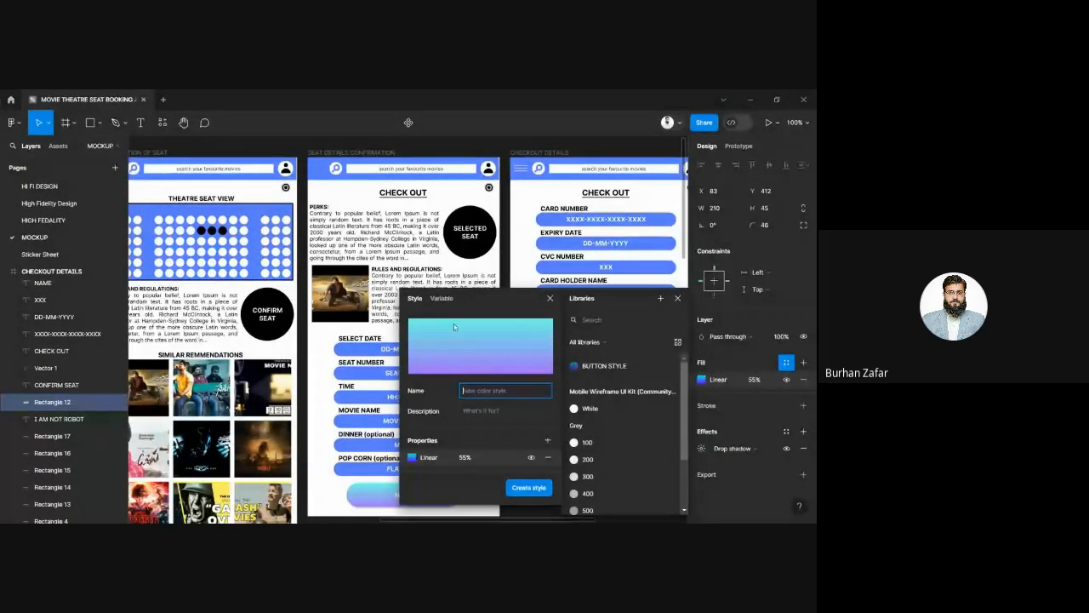
pyautogui.write('B')
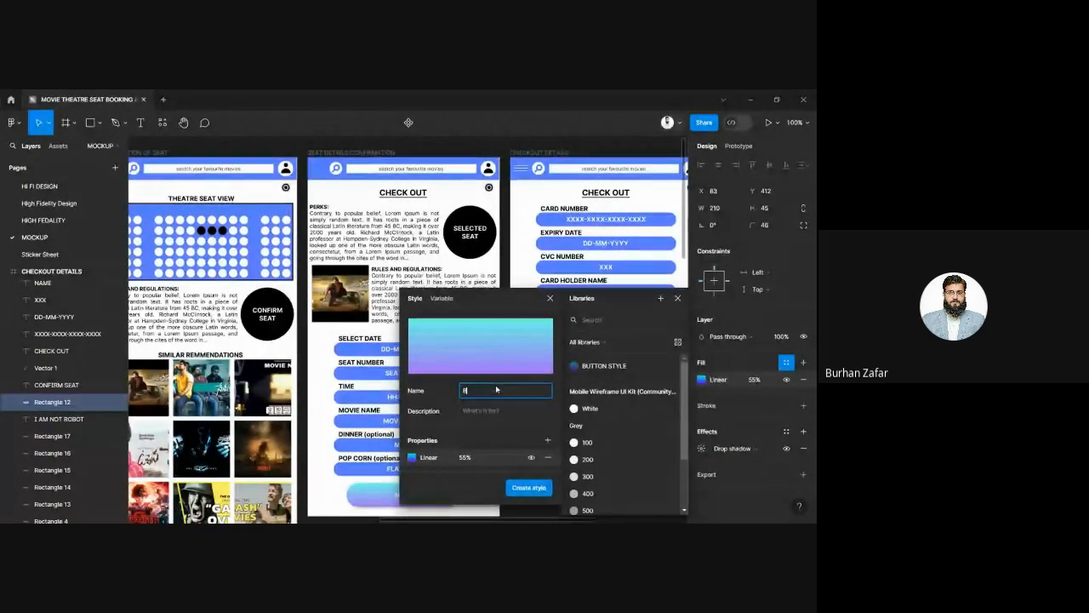
pyautogui.write('UTTON')
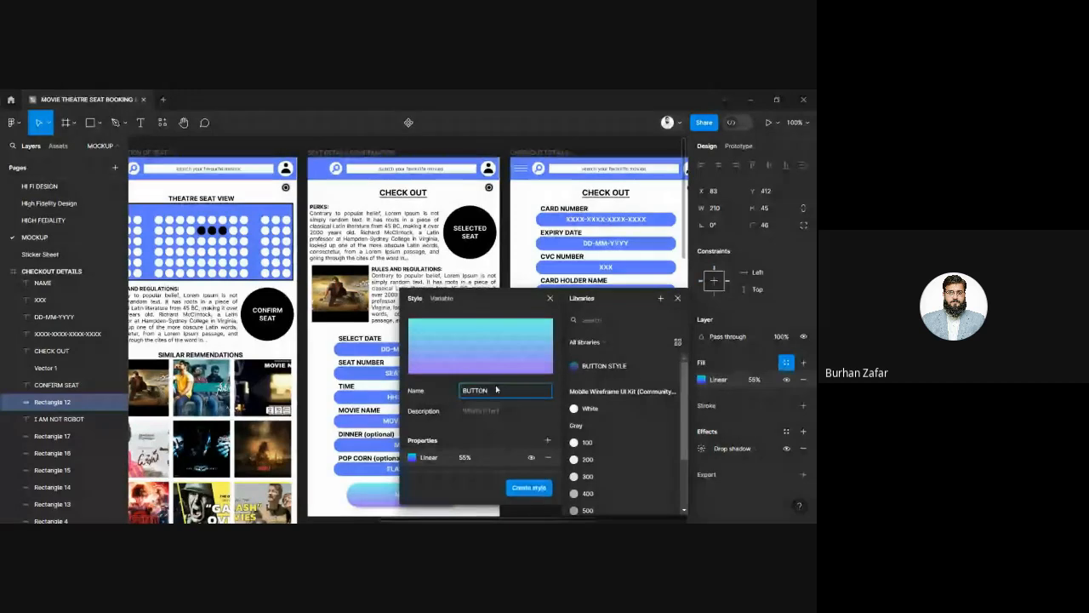
pyautogui.write(' 1 COLOR')
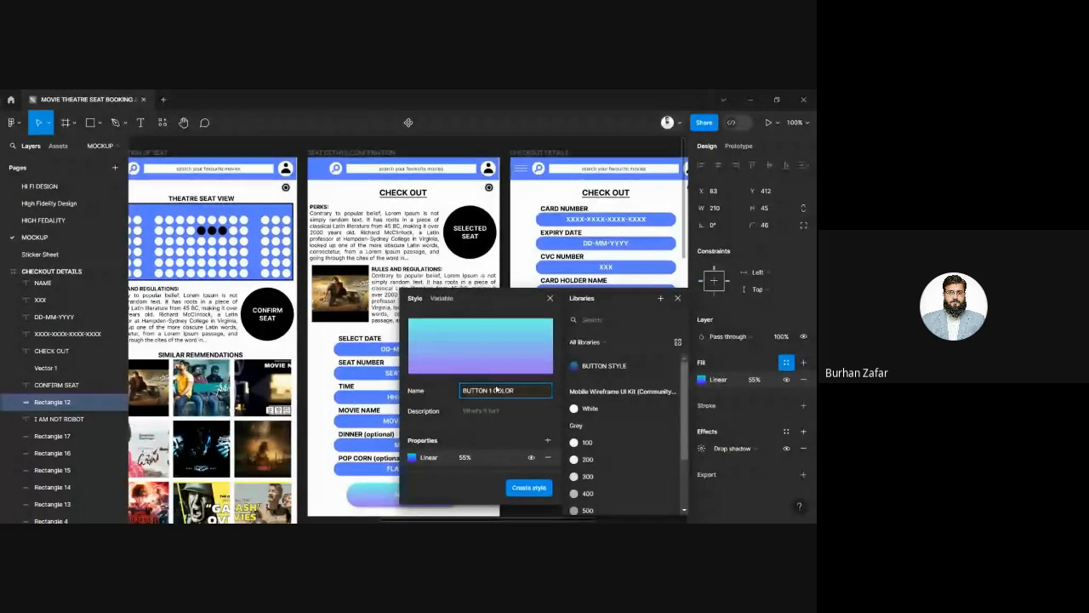
pyautogui.click(528, 488)
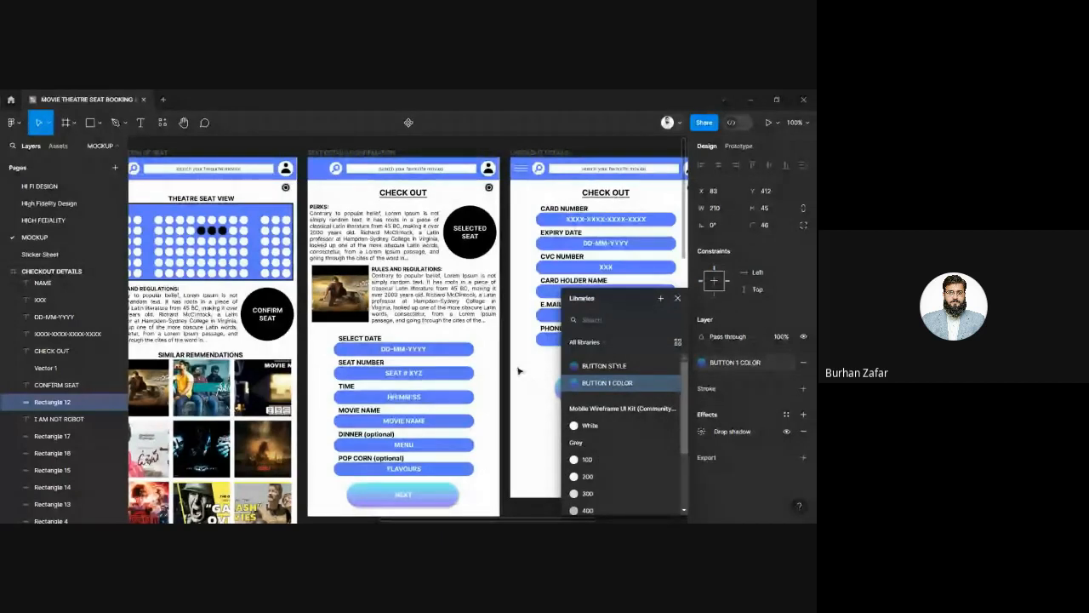
# - On the Sticker Sheet page, apply the BUTTON 1 COLOR style to the fill of the white swatch under COLORS
pyautogui.click(39, 254)
pyautogui.click(38, 253)
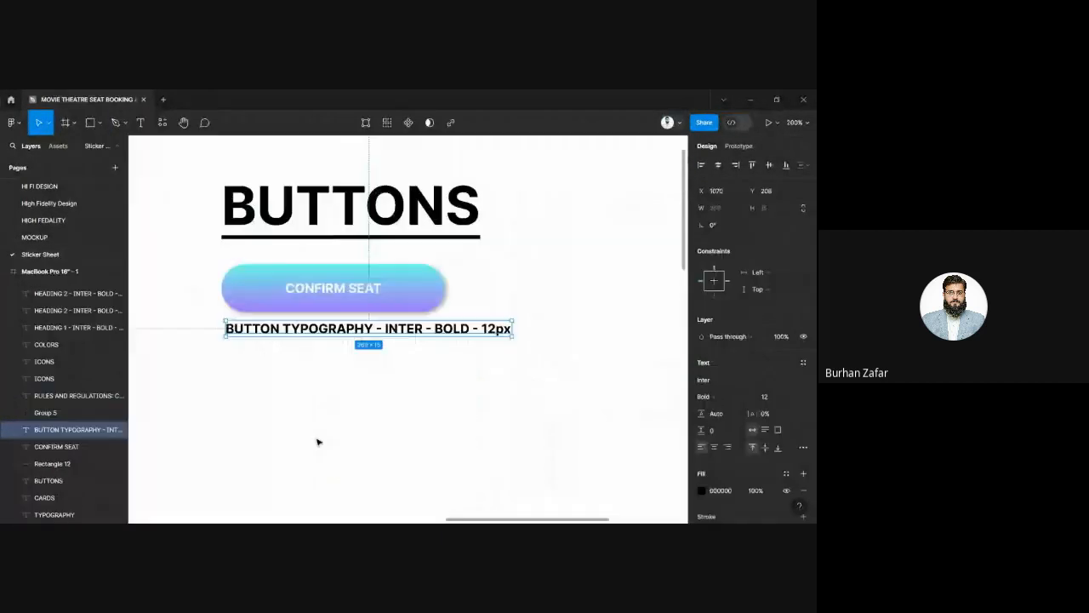
pyautogui.moveTo(317, 442); pyautogui.dragTo(601, 213)
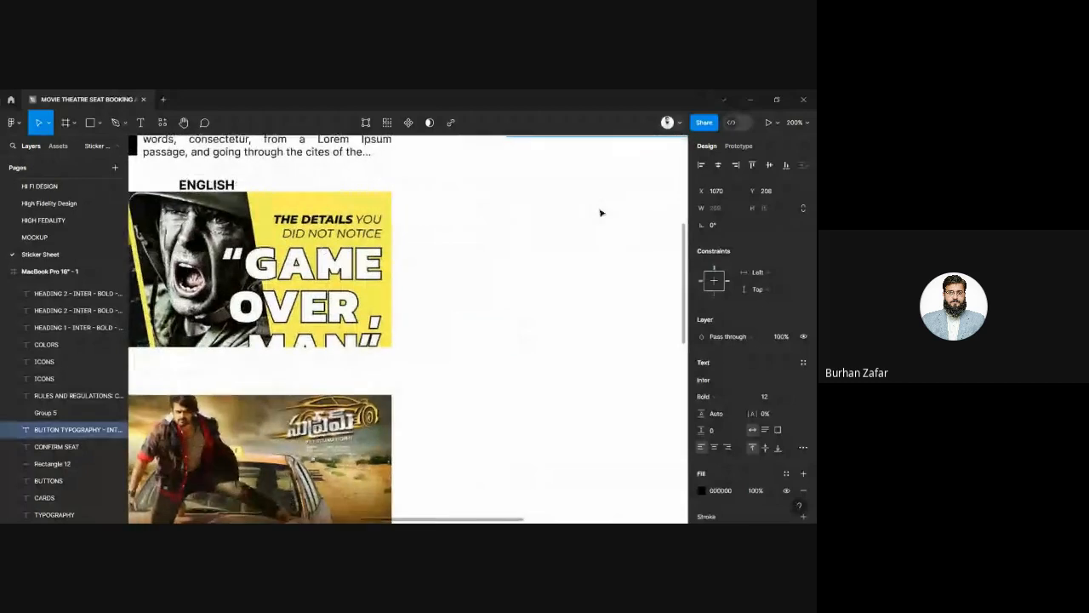
pyautogui.hotkey('ctrl', '-')
pyautogui.click(189, 403)
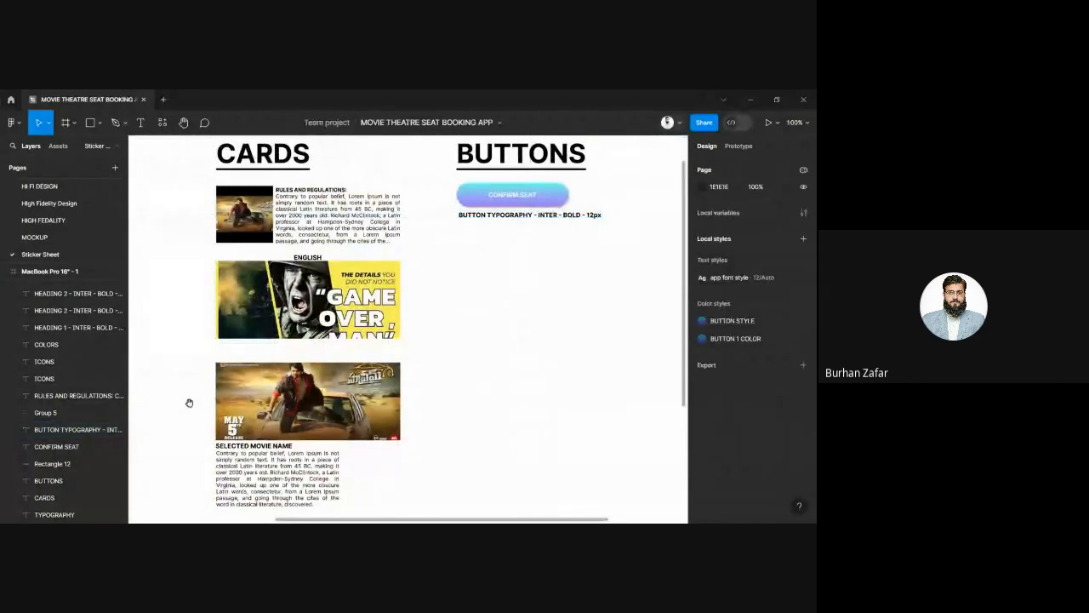
pyautogui.moveTo(189, 402); pyautogui.dragTo(523, 228)
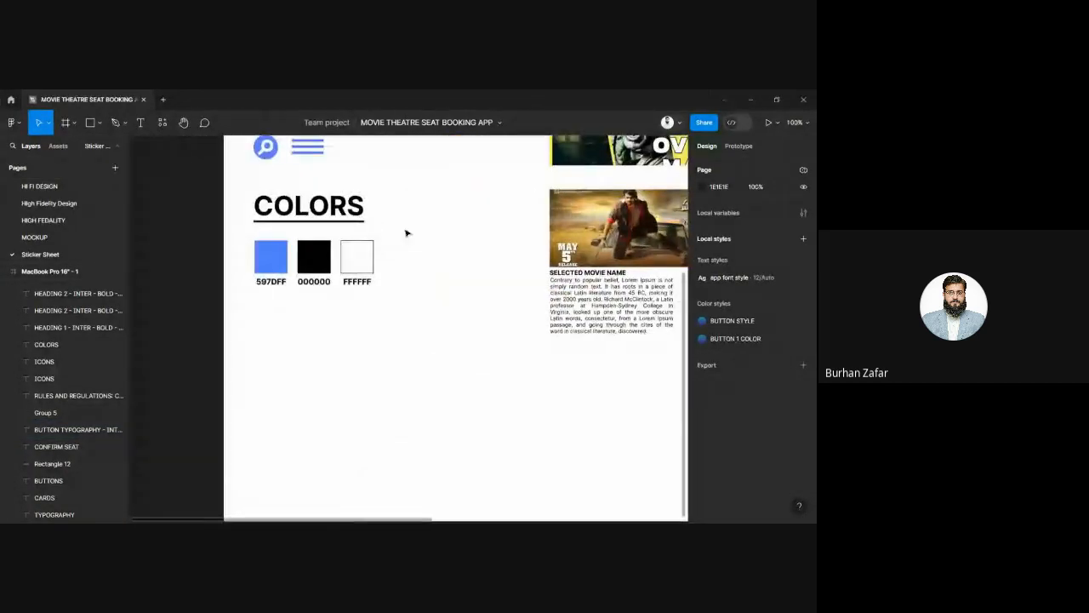
pyautogui.click(369, 262)
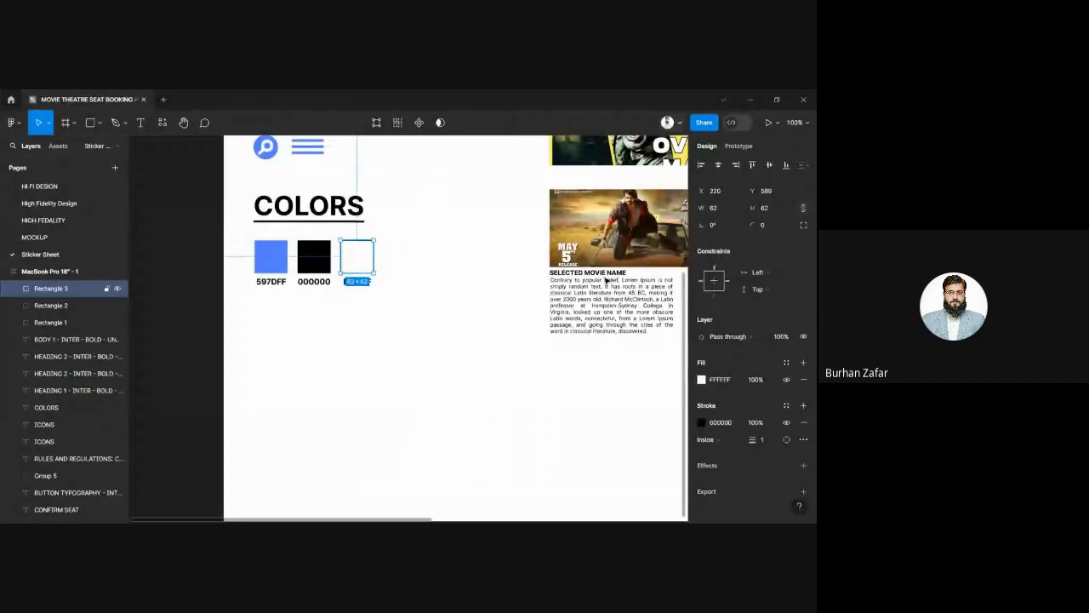
pyautogui.click(787, 364)
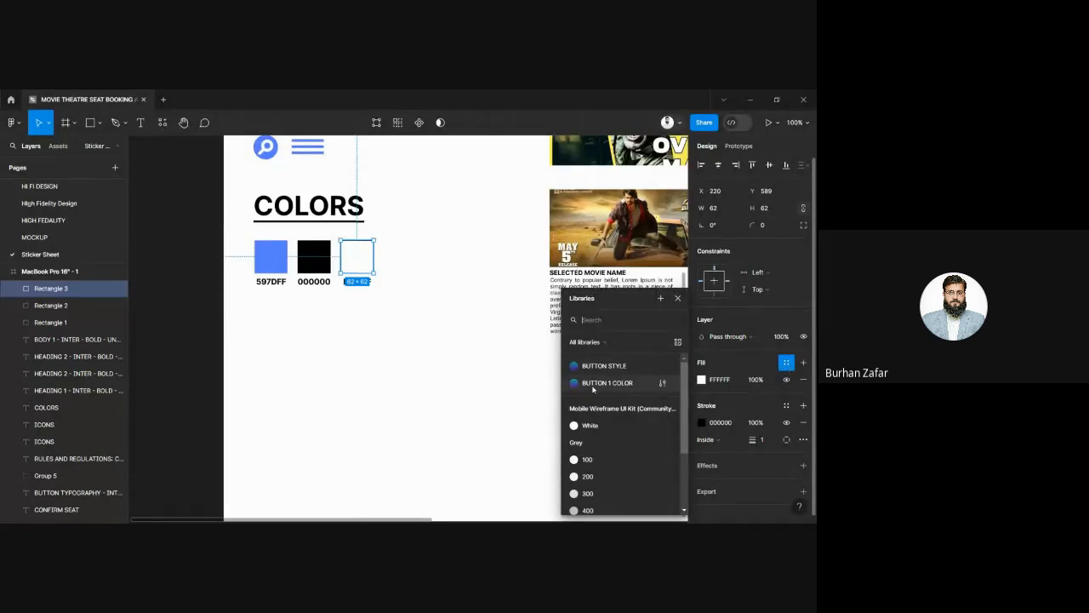
pyautogui.click(593, 384)
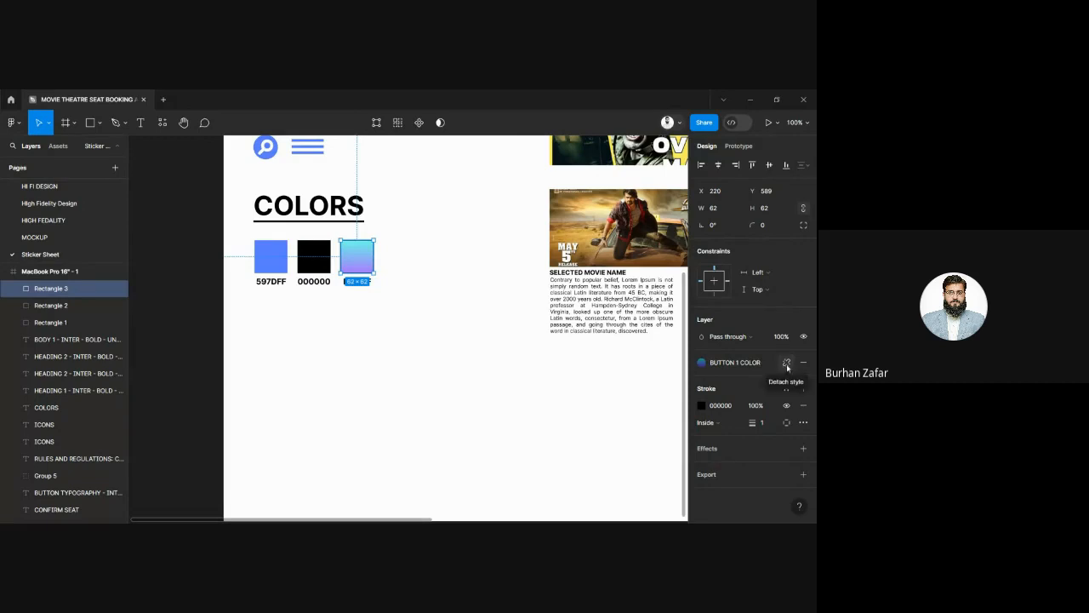
# - Detach BUTTON 1 COLOR from the third swatch's fill, keeping the linear gradient, and paste the copied CONFIRM SEAT button above the COLORS heading
pyautogui.click(786, 363)
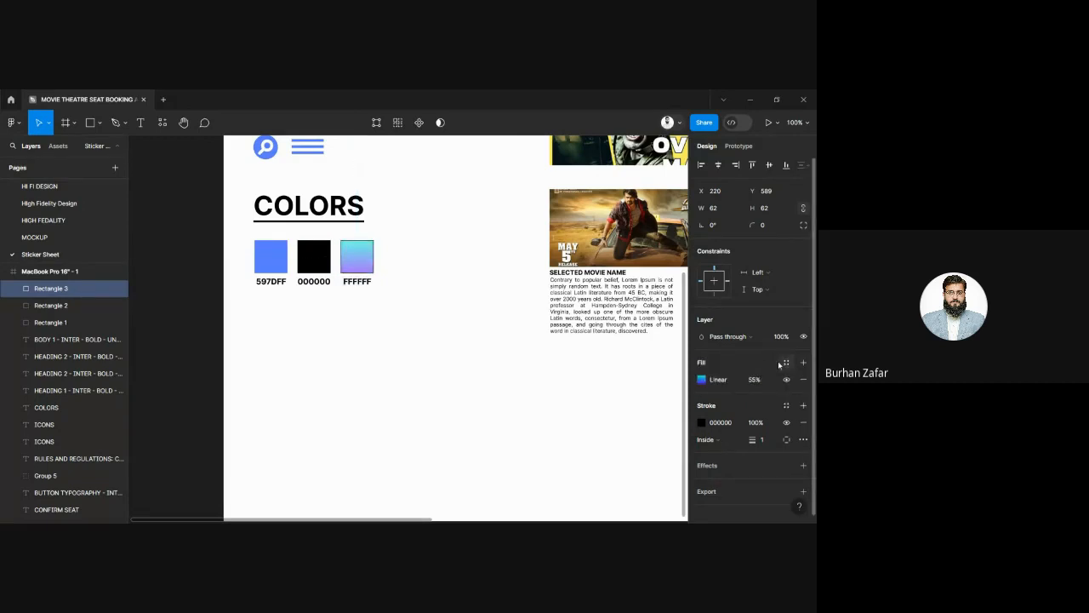
pyautogui.click(701, 380)
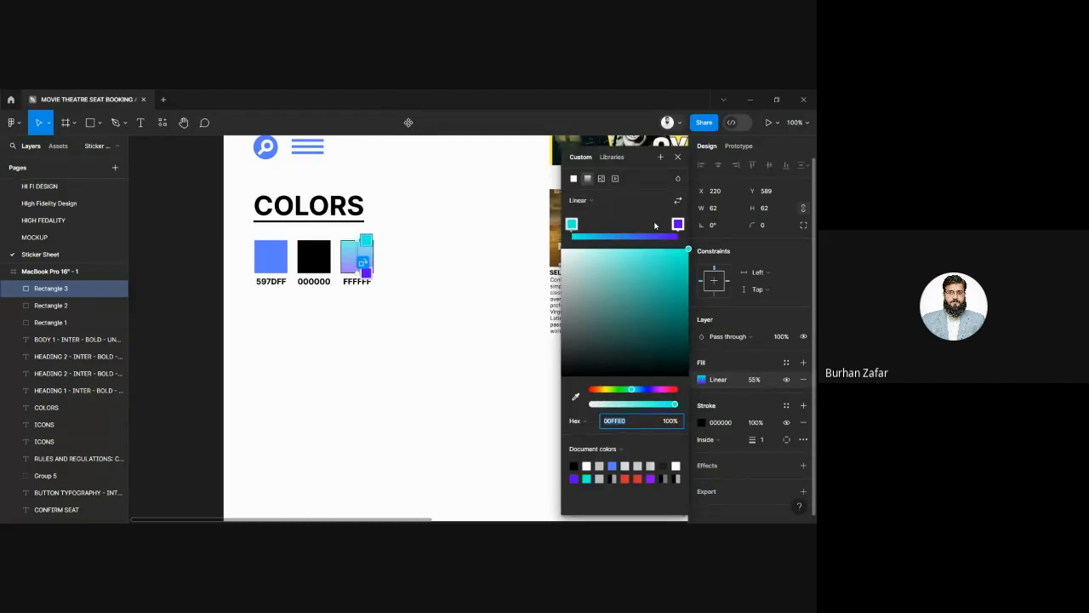
pyautogui.click(573, 226)
pyautogui.click(624, 421)
pyautogui.click(344, 281)
pyautogui.hotkey('ctrl', 'v')
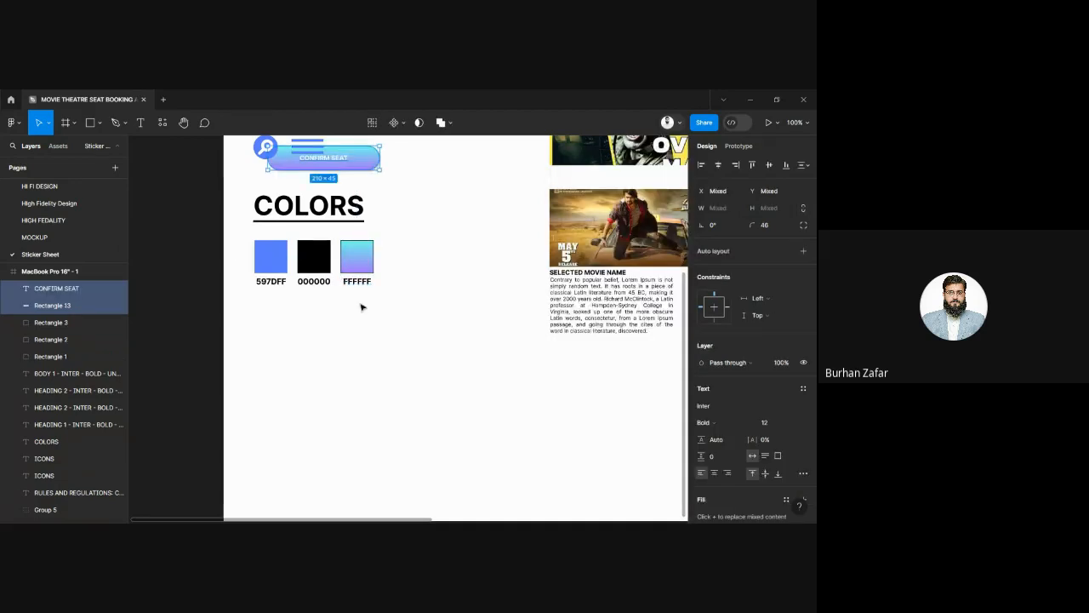
pyautogui.doubleClick(354, 280)
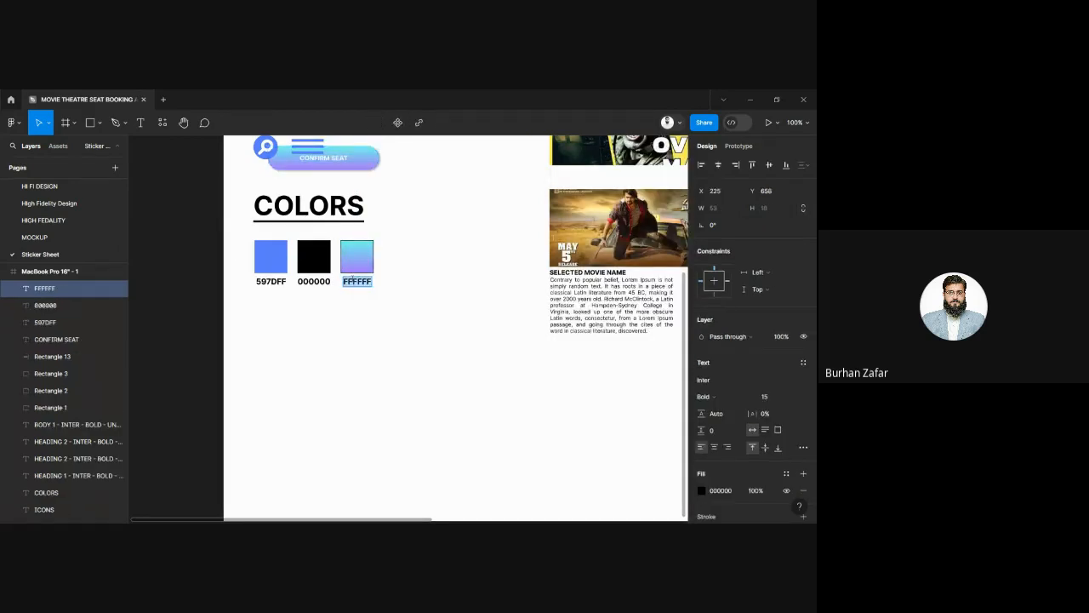
pyautogui.write('CONFIRM SEAT')
pyautogui.hotkey('ctrl', 'z')
pyautogui.press('Escape')
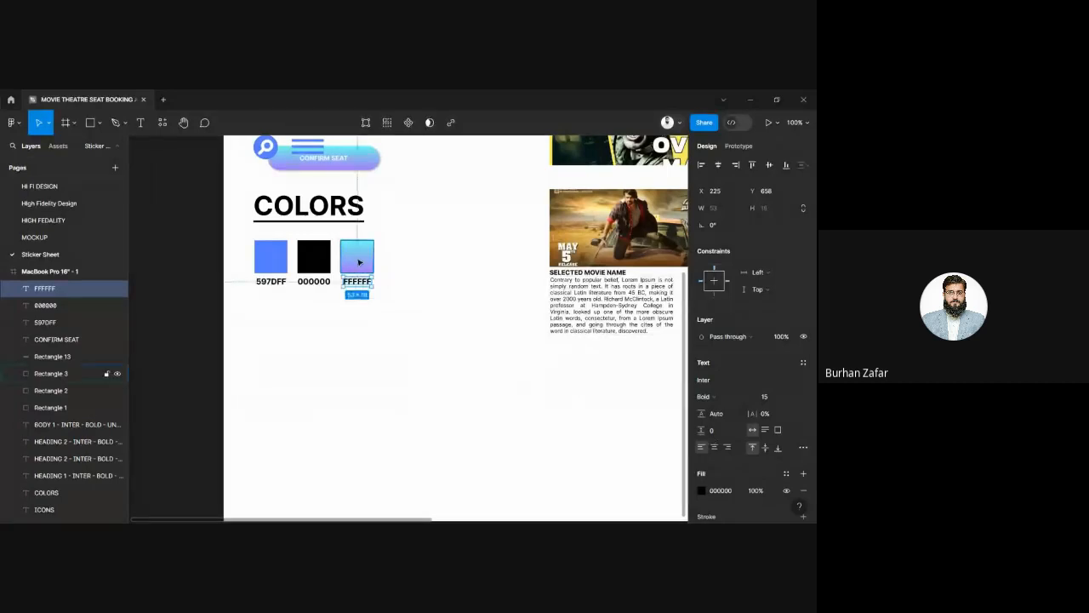
# - Copy the hex code of the gradient swatch's first color stop and replace the FFFFFF label beneath the swatch with it, 00FFE0
pyautogui.click(359, 262)
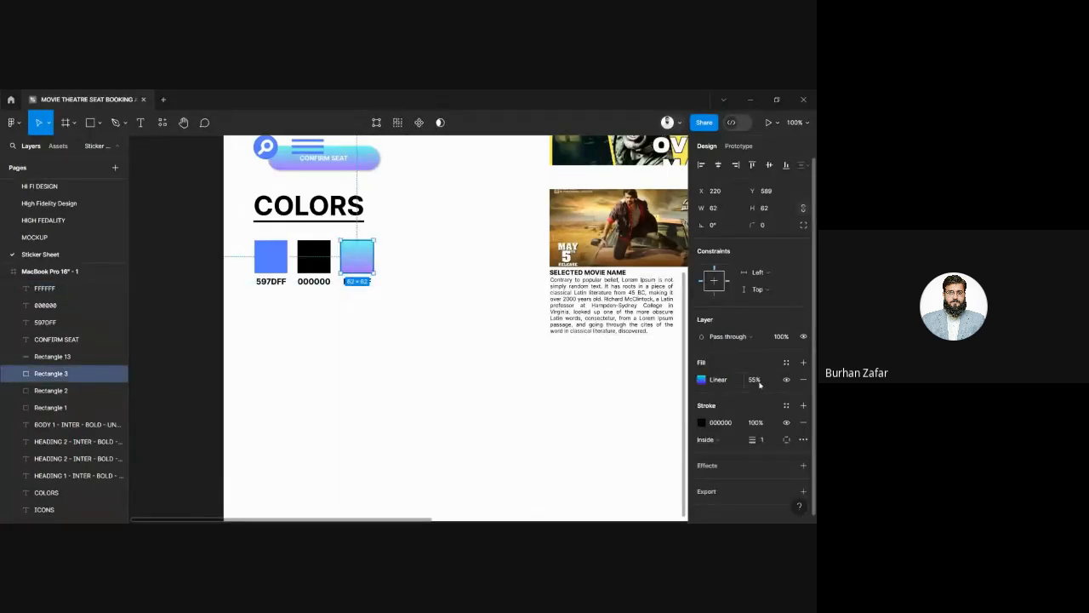
pyautogui.click(701, 381)
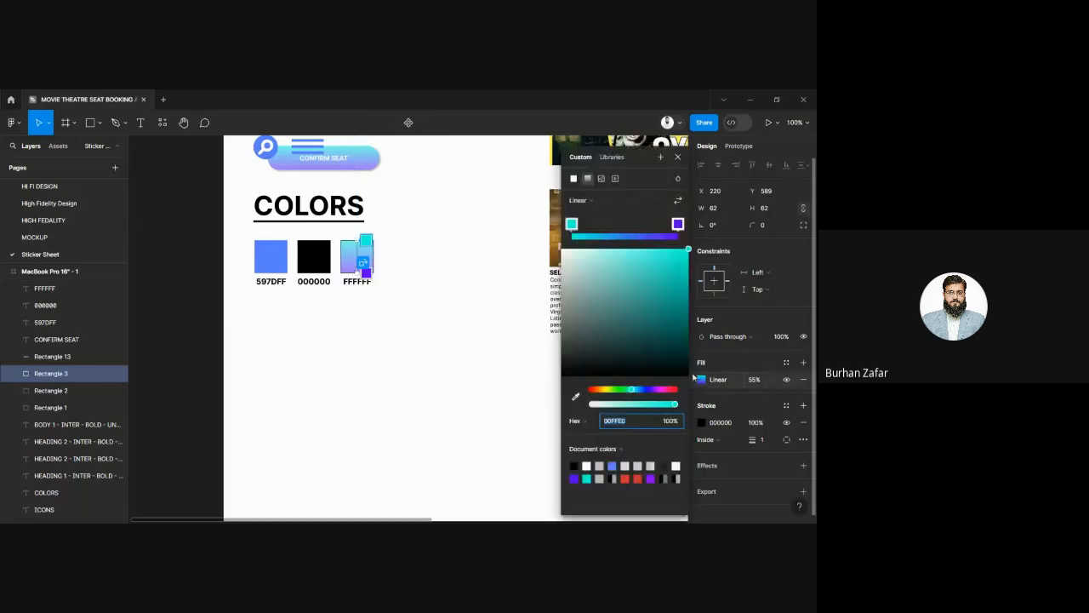
pyautogui.click(571, 226)
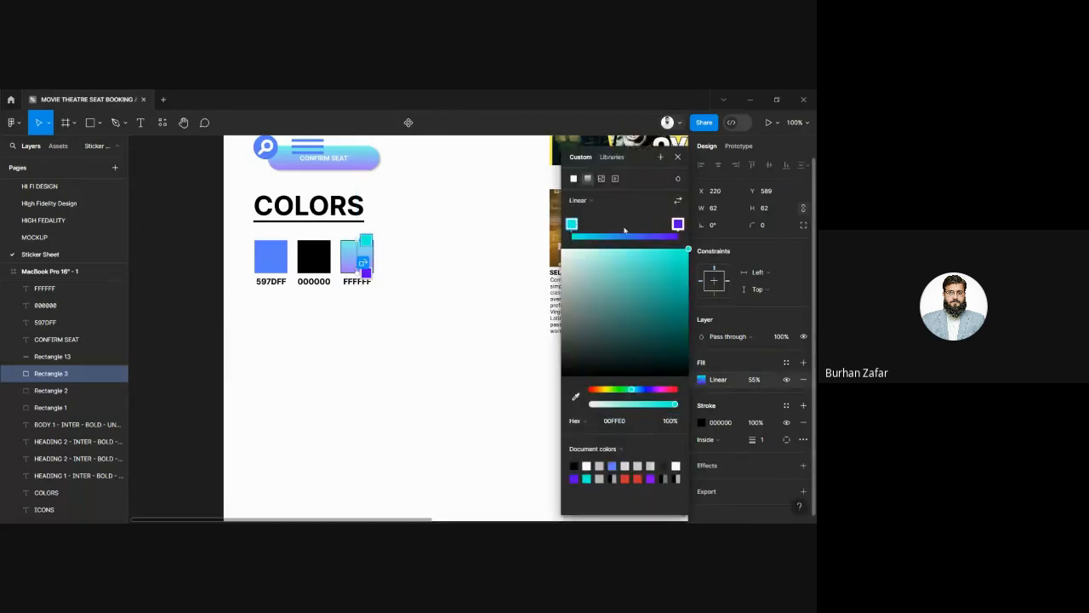
pyautogui.click(614, 421)
pyautogui.doubleClick(613, 421)
pyautogui.hotkey('ctrl', 'c')
pyautogui.click(353, 286)
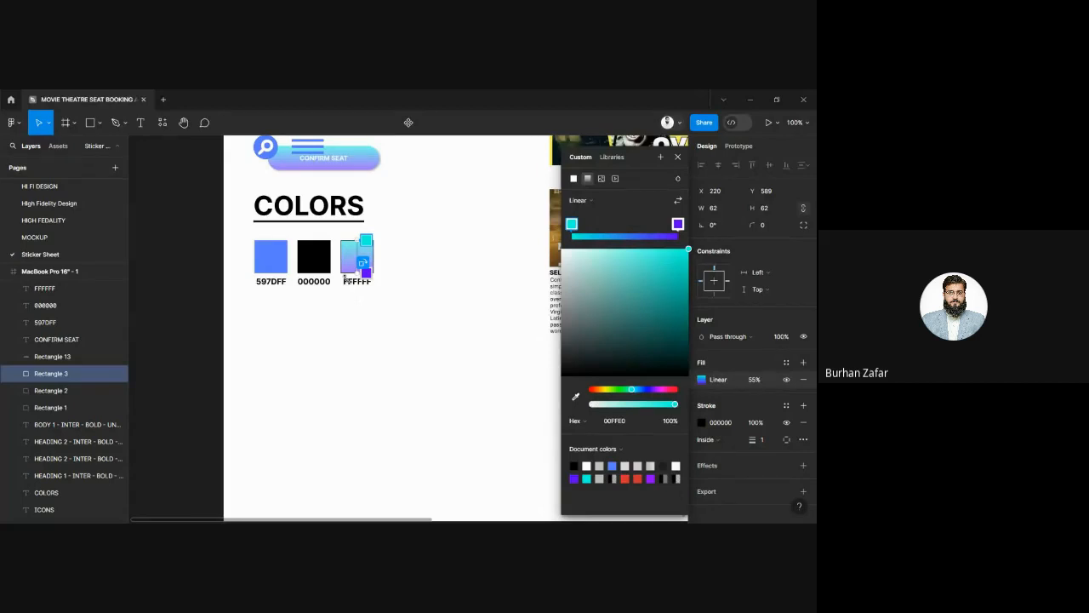
pyautogui.press('Escape')
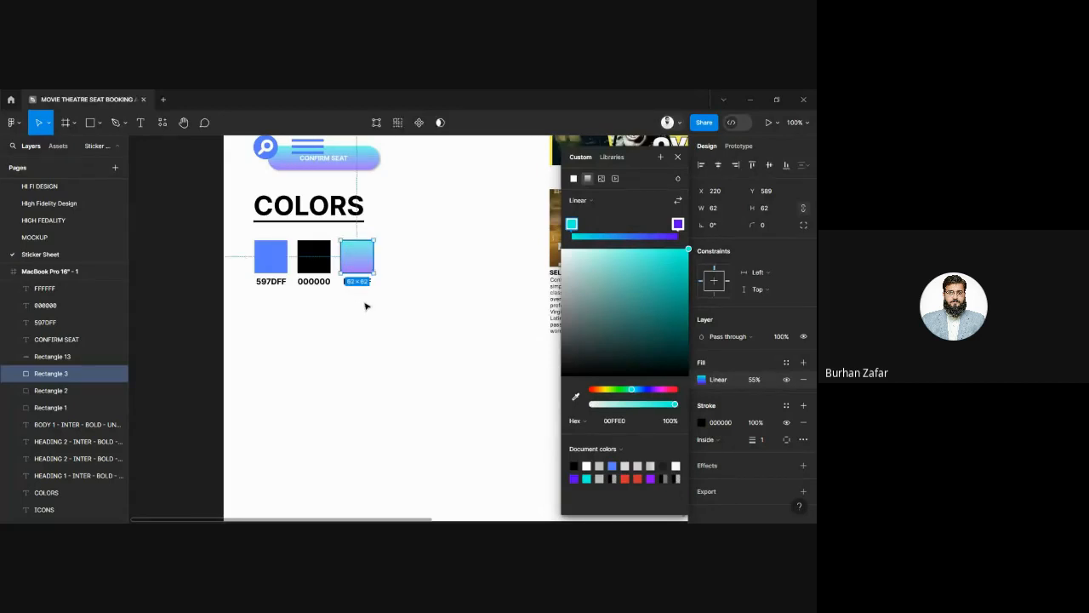
pyautogui.doubleClick(366, 283)
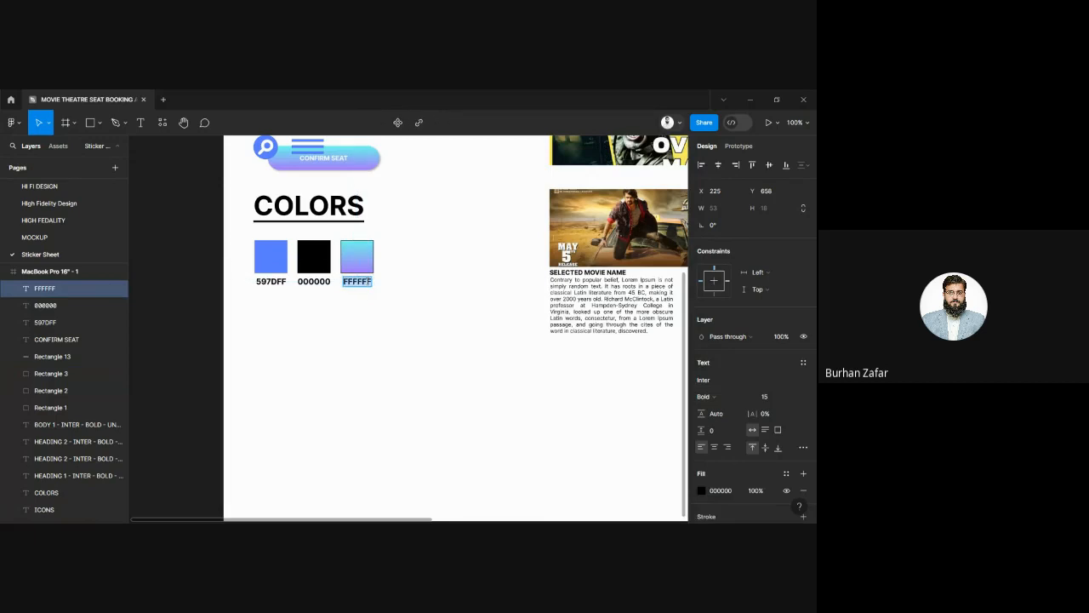
pyautogui.hotkey('ctrl', 'v')
pyautogui.press('Escape')
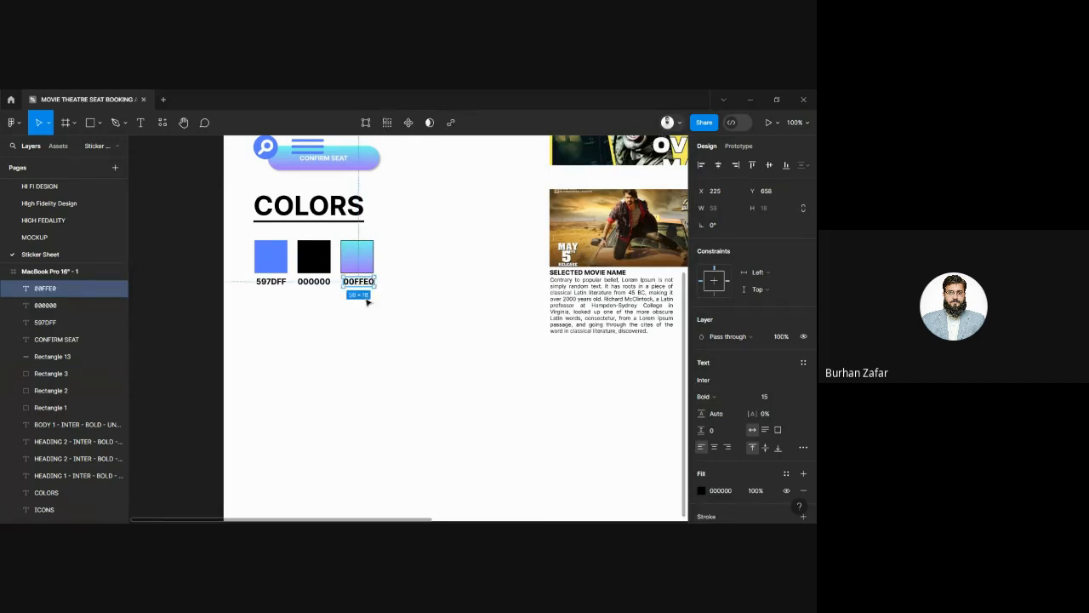
# - Duplicate the 00FFE0 label directly beneath itself and replace the copy's text with the gradient's second stop code, 6100FF
pyautogui.moveTo(366, 282); pyautogui.dragTo(367, 288)
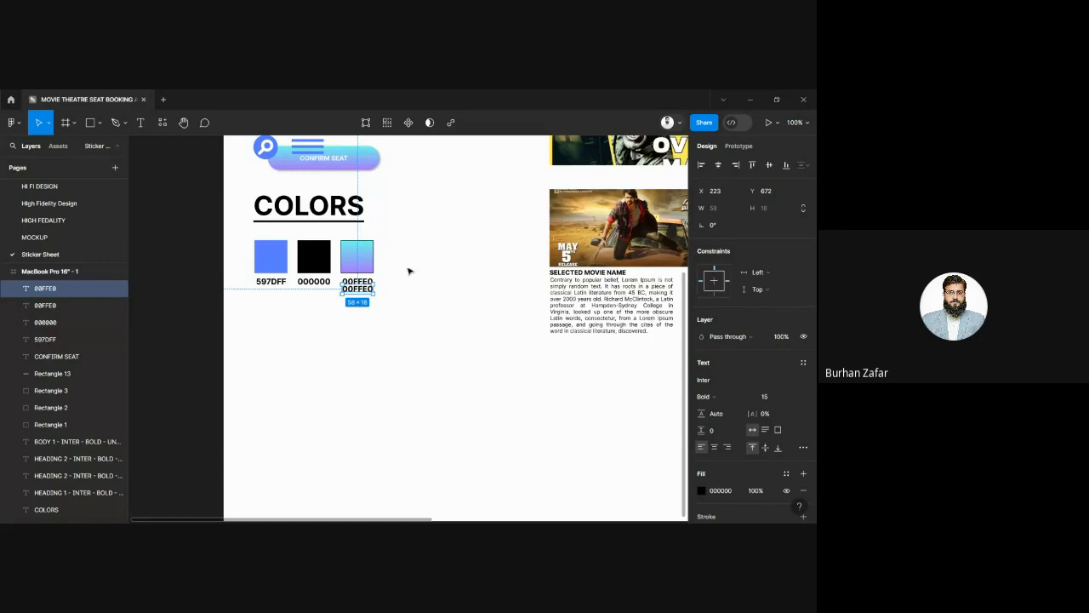
pyautogui.doubleClick(374, 268)
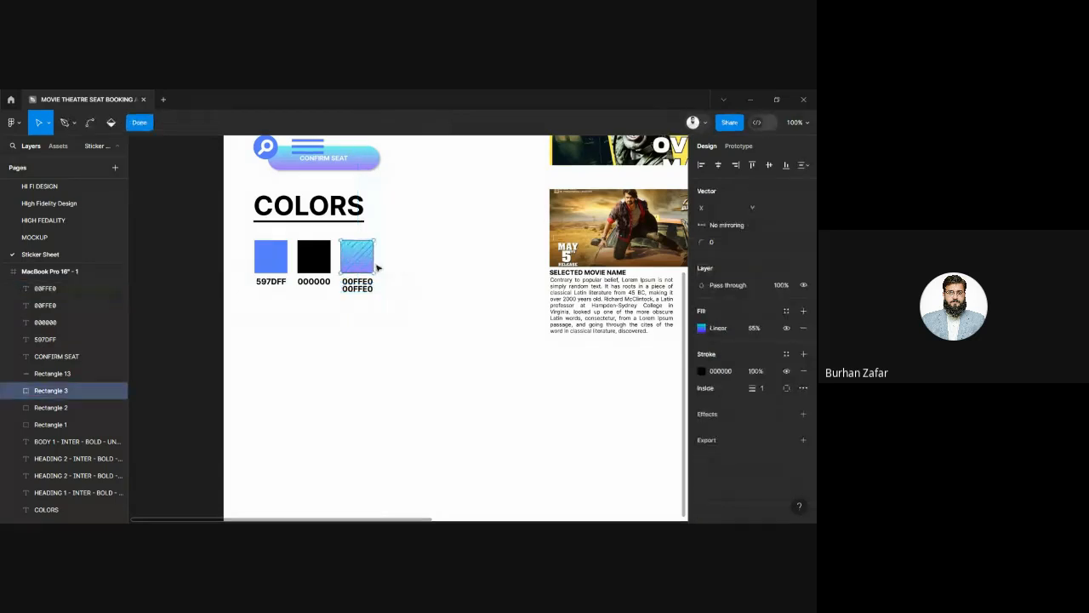
pyautogui.click(701, 328)
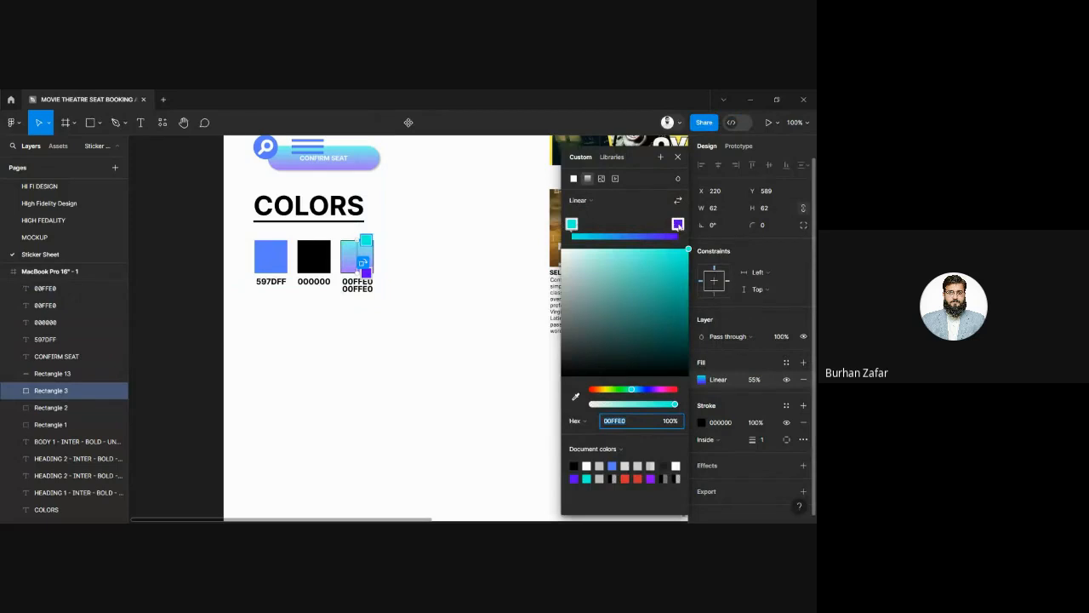
pyautogui.click(678, 224)
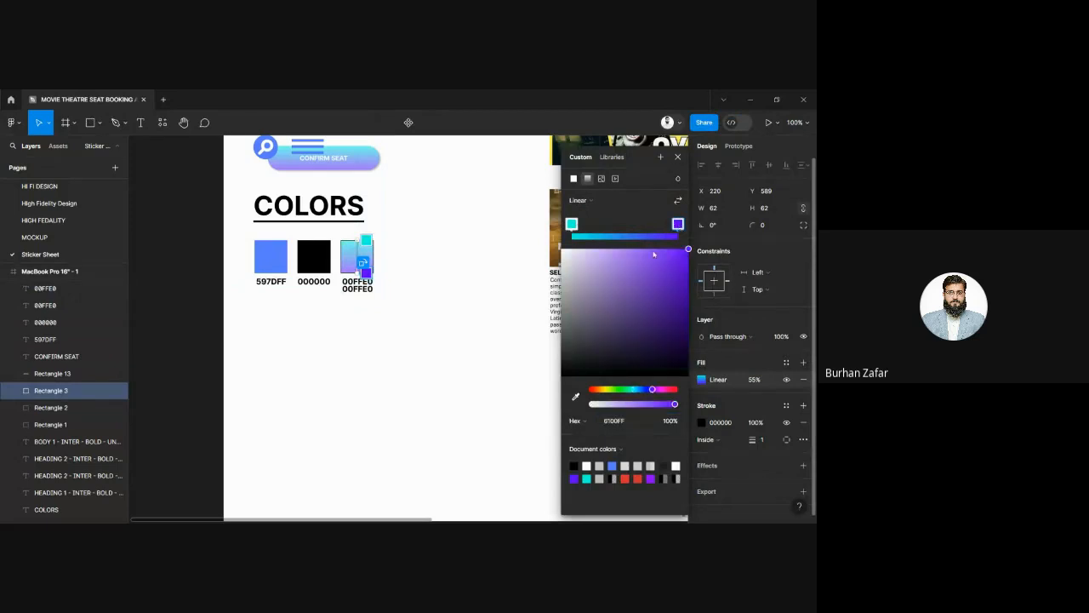
pyautogui.click(614, 420)
pyautogui.hotkey('ctrl', 'c')
pyautogui.click(356, 287)
pyautogui.doubleClick(354, 291)
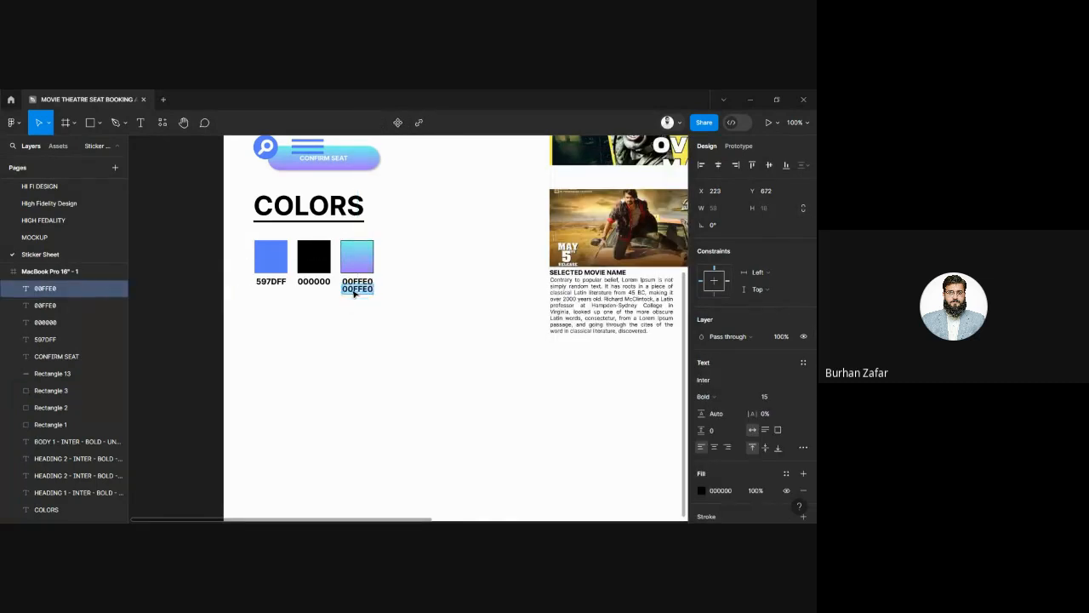
pyautogui.hotkey('ctrl', 'v')
pyautogui.press('Escape')
pyautogui.click(358, 317)
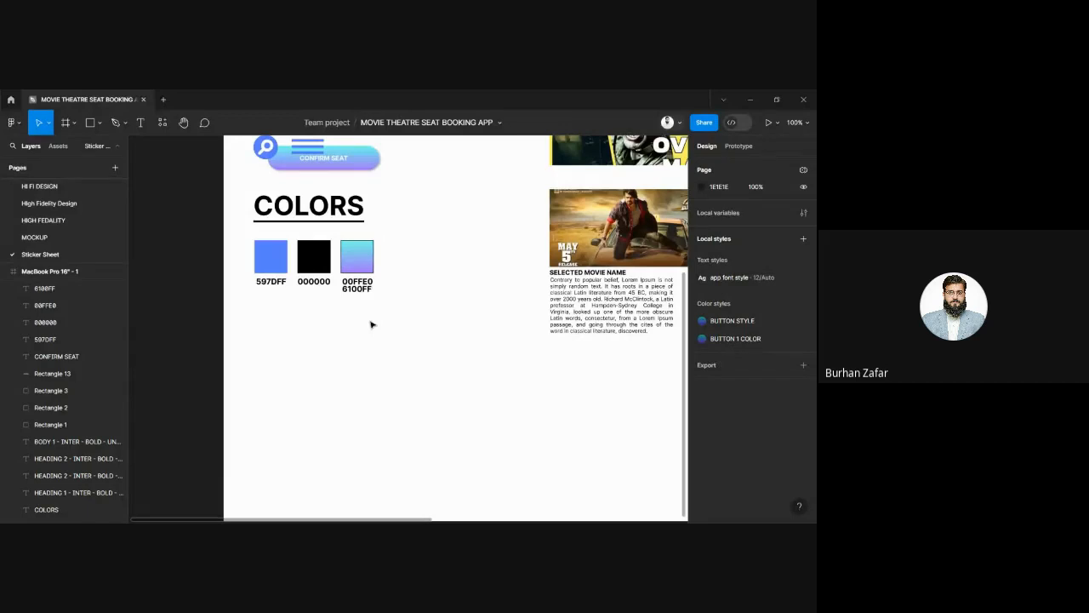
# - Duplicate the CARDS heading below the last movie card and change the copy's text to BARS
pyautogui.press('-')
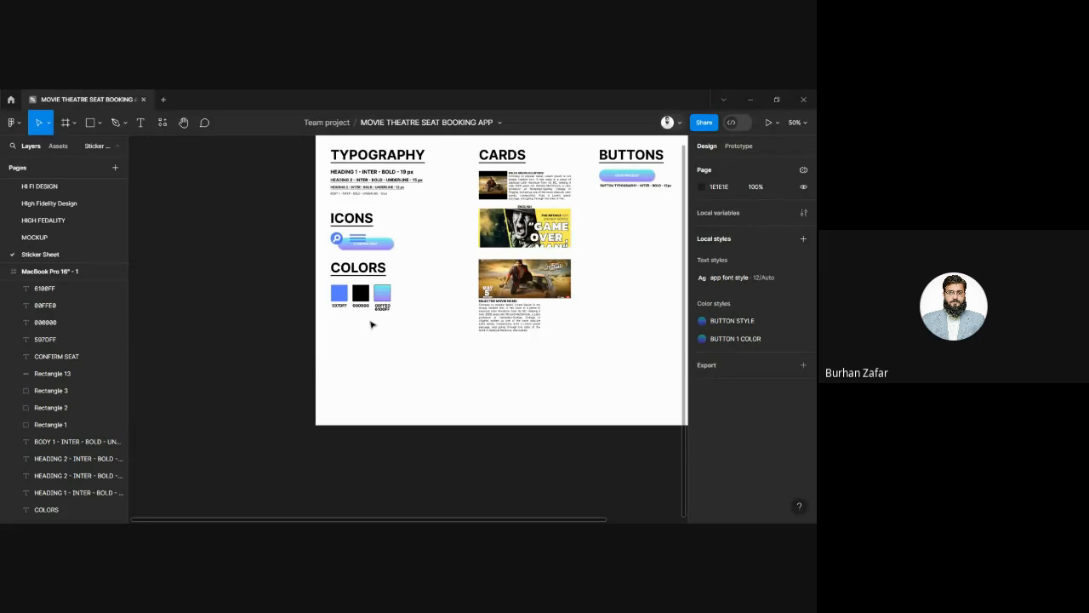
pyautogui.click(500, 158)
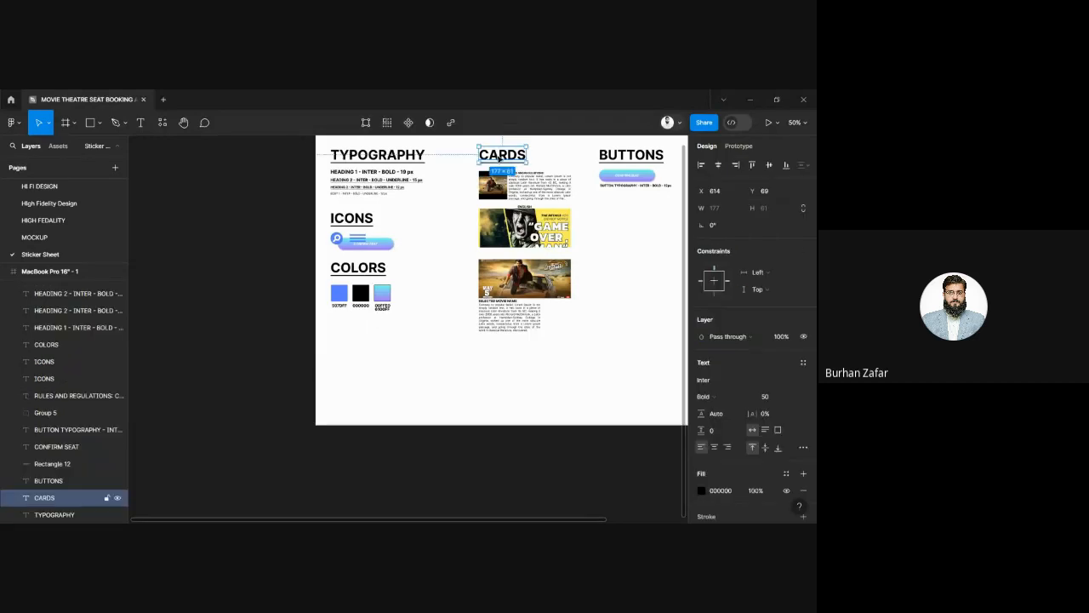
pyautogui.moveTo(500, 158); pyautogui.dragTo(504, 364)
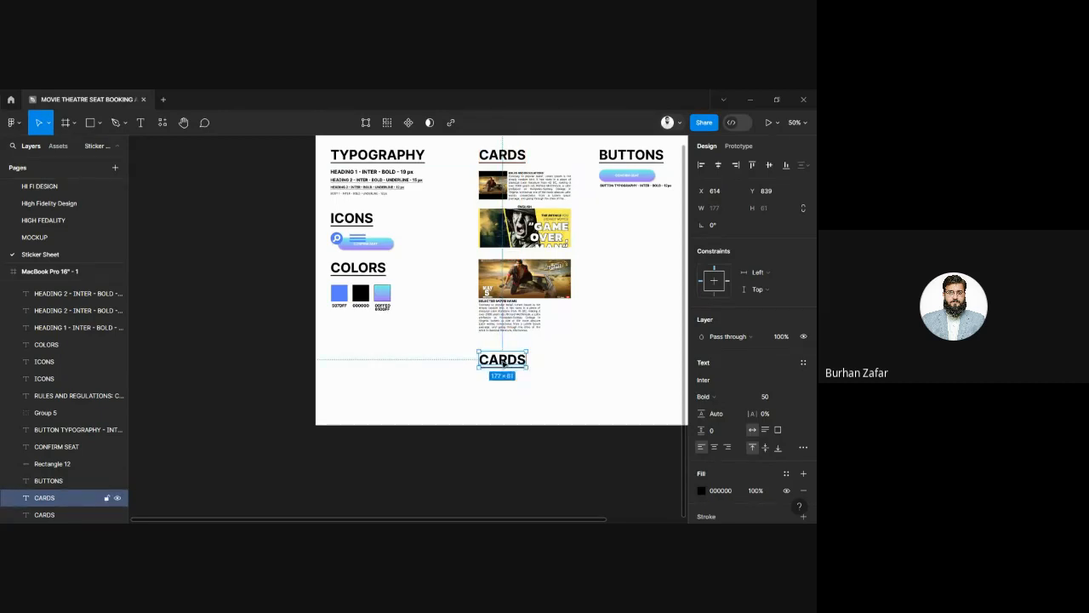
pyautogui.doubleClick(504, 362)
pyautogui.write('NAV')
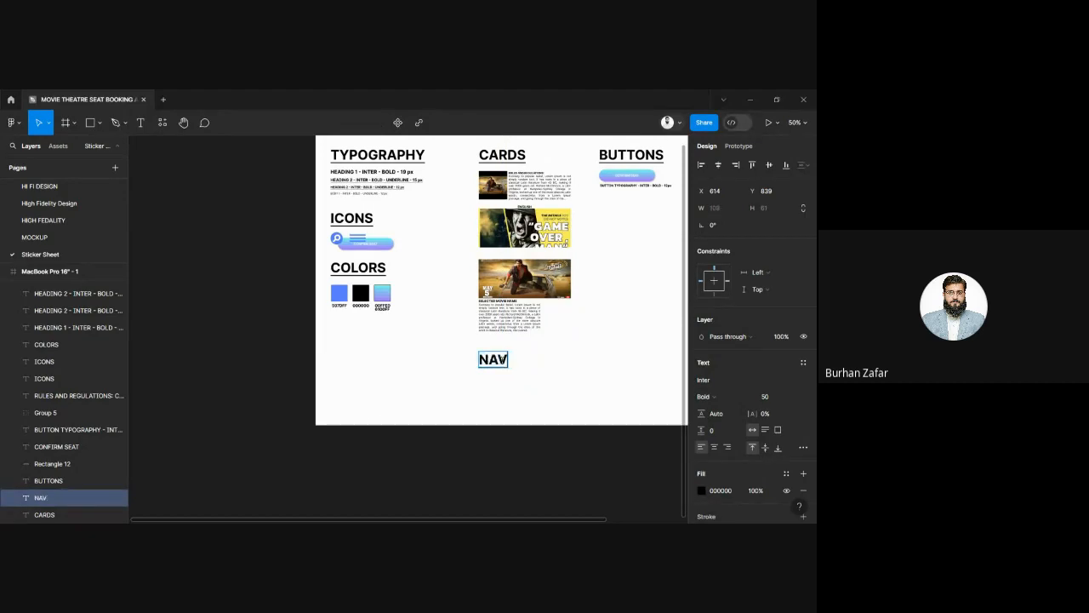
pyautogui.press('BackSpace')
pyautogui.press('BackSpace')
pyautogui.press('BackSpace')
pyautogui.write('BARS')
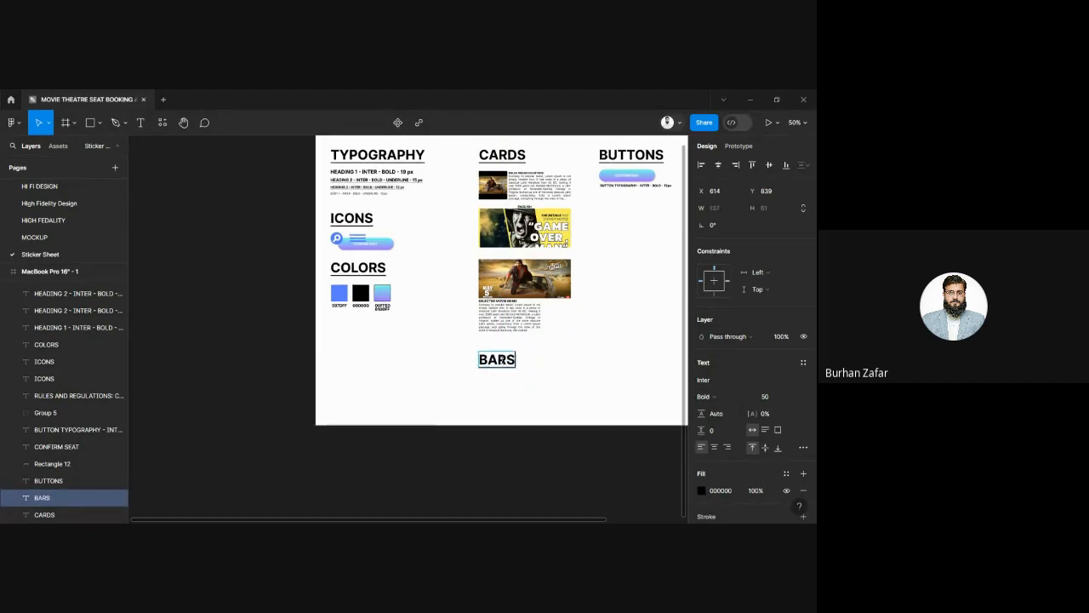
pyautogui.press('Escape')
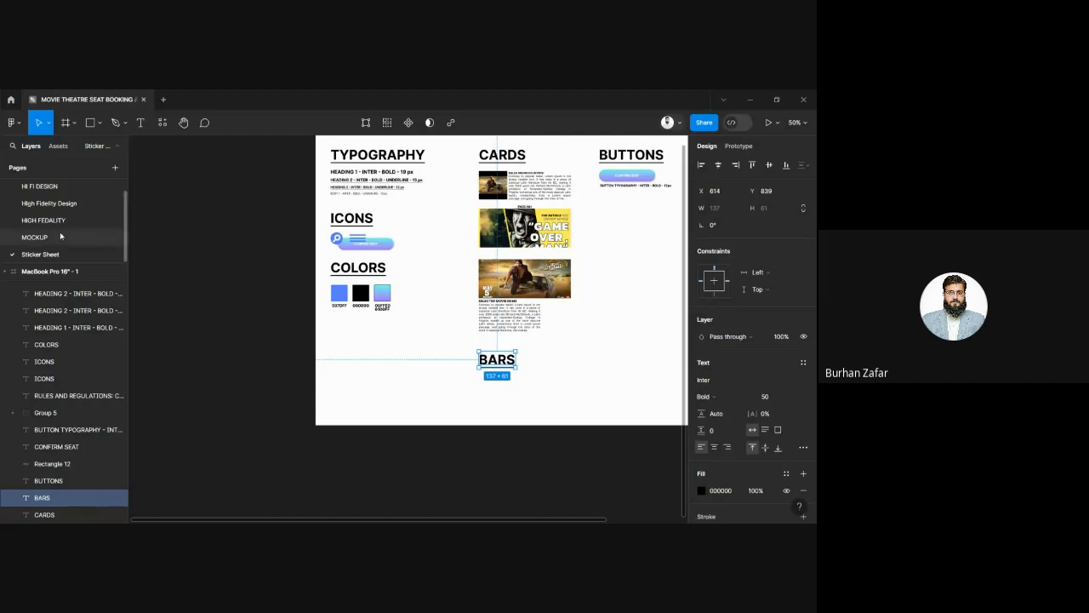
# - Cut the search header bar from the MOCKUP page's seat details confirmation screen and place it under BARS on the Sticker Sheet page
pyautogui.click(35, 238)
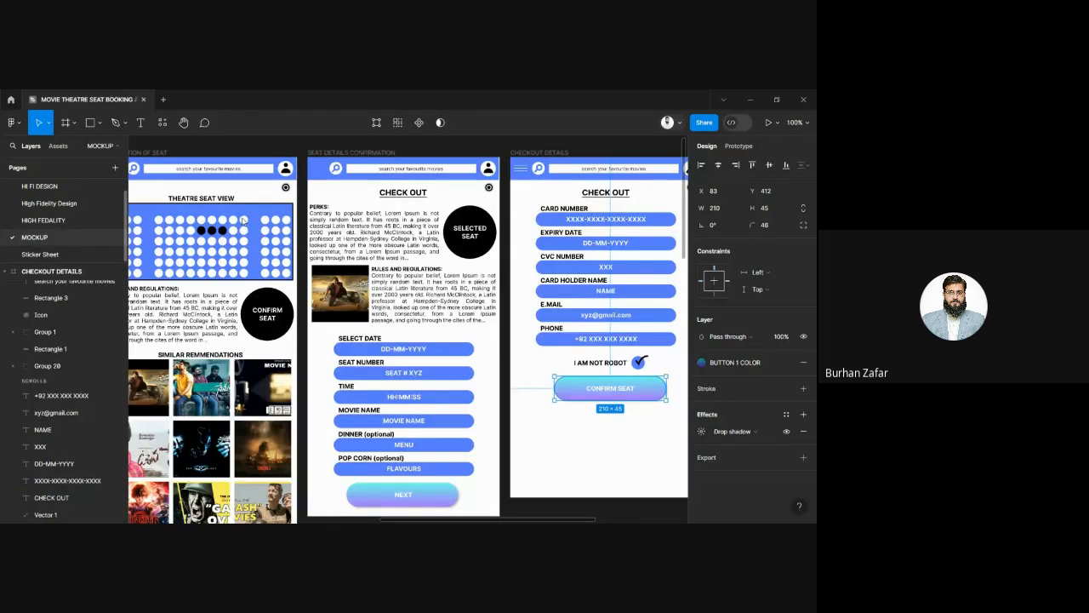
pyautogui.click(466, 171)
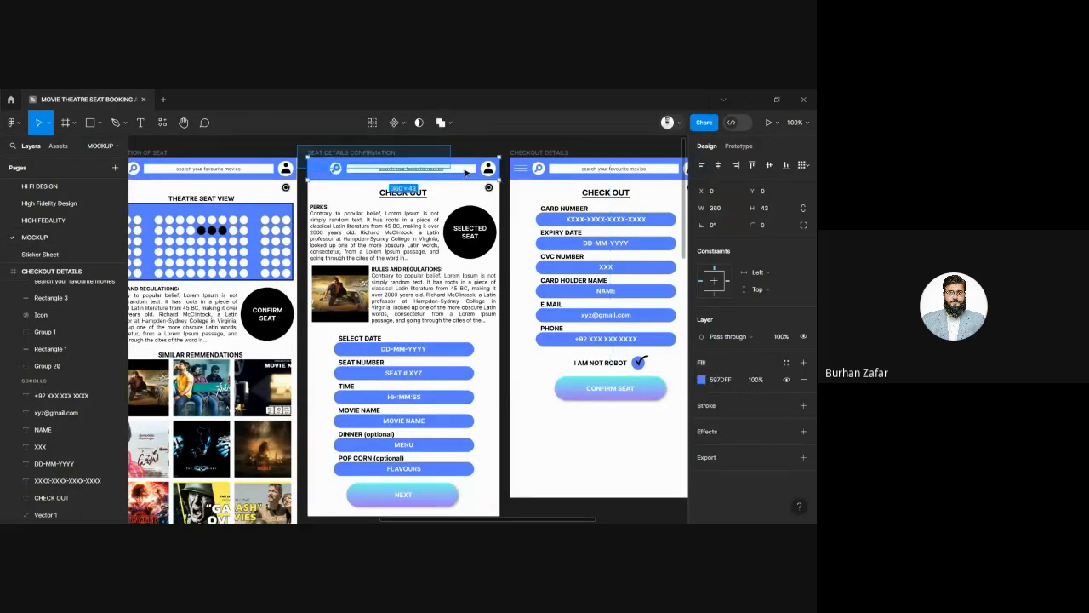
pyautogui.press('Delete')
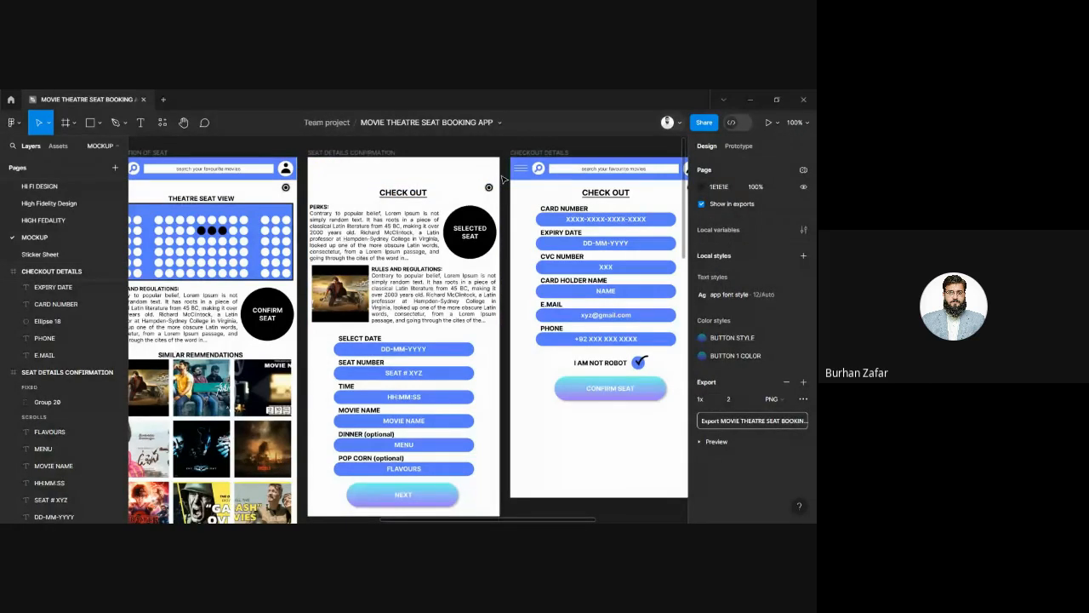
pyautogui.click(46, 254)
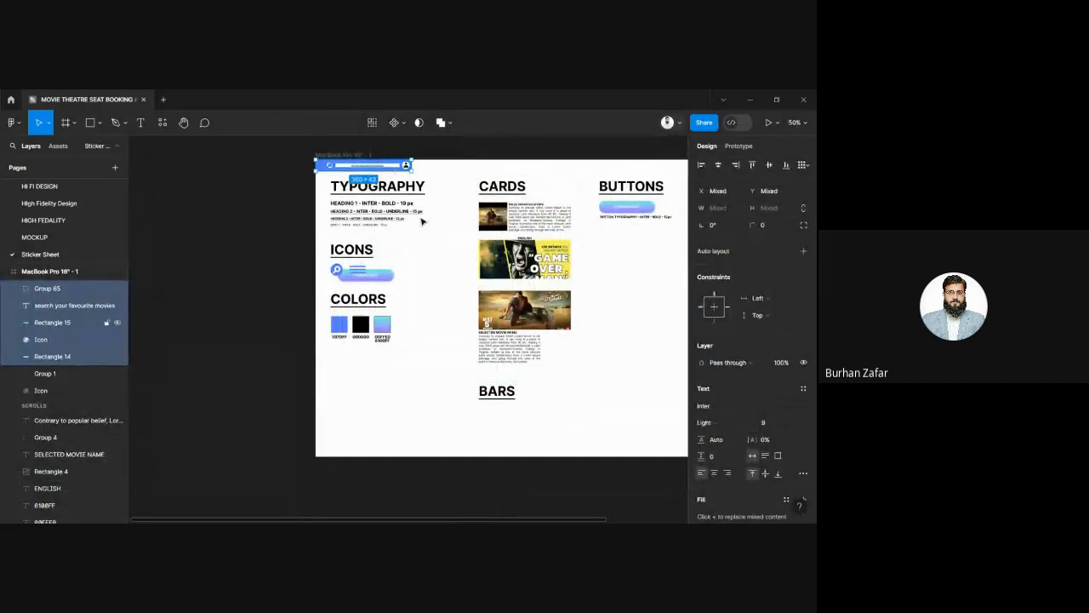
pyautogui.moveTo(400, 168); pyautogui.dragTo(561, 416)
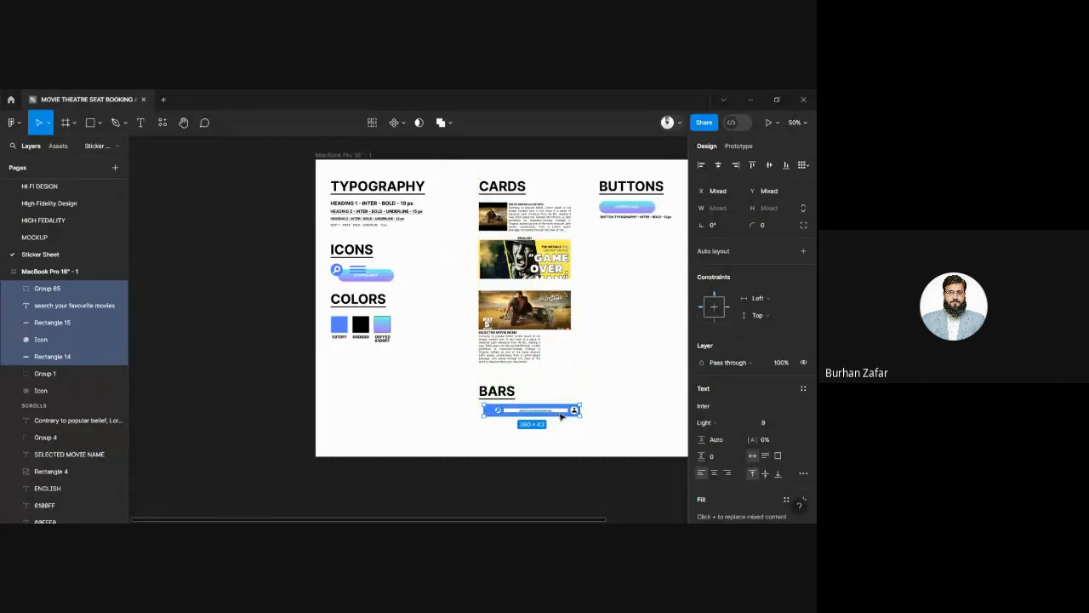